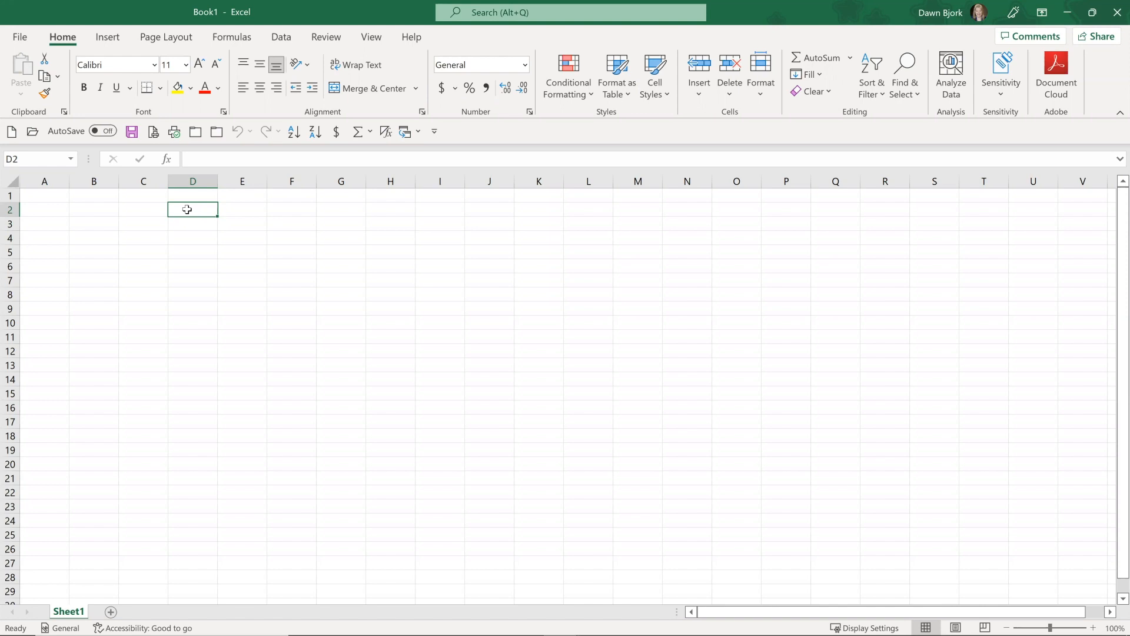
Move the cell selection back to A1 at the start of the sheet.
key(Left)
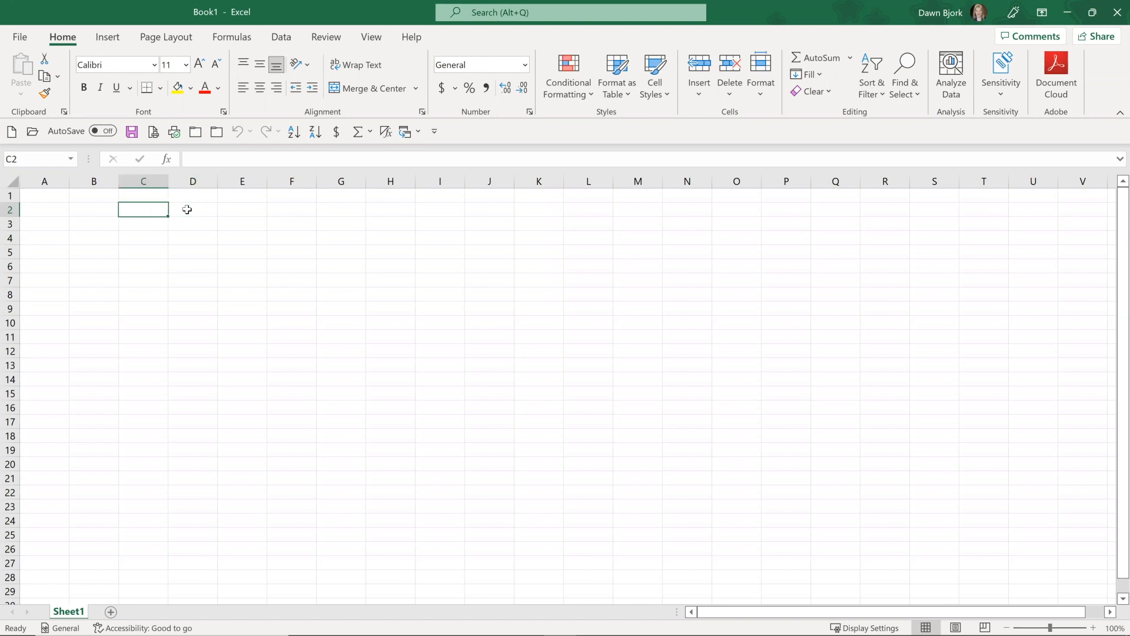
key(Left)
key(Left)
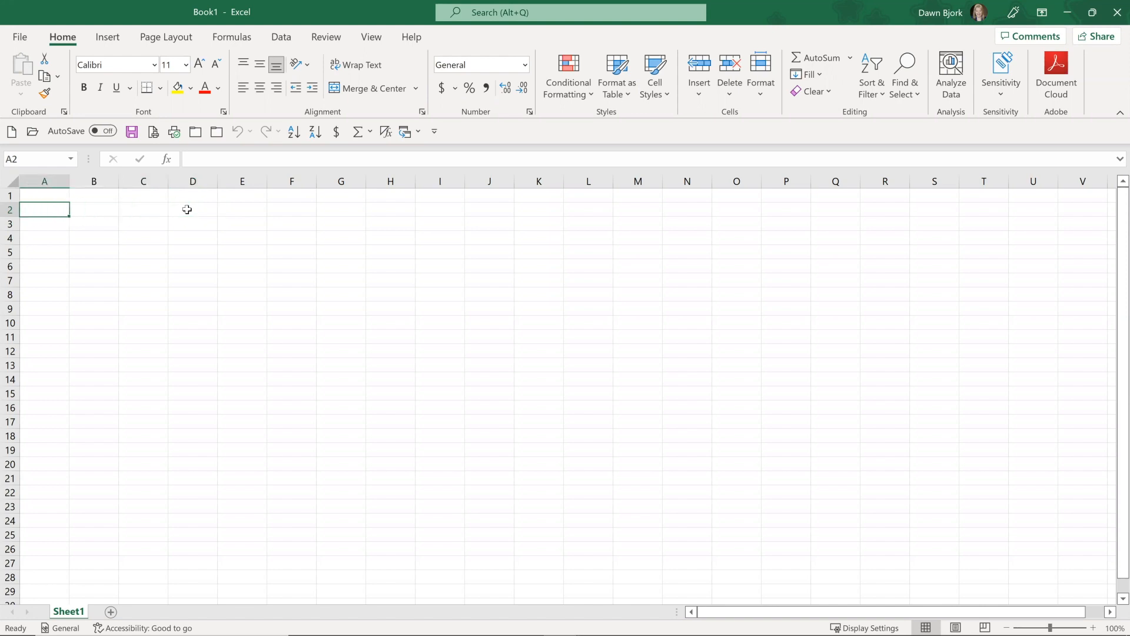
click(230, 207)
key(Home)
key(Up)
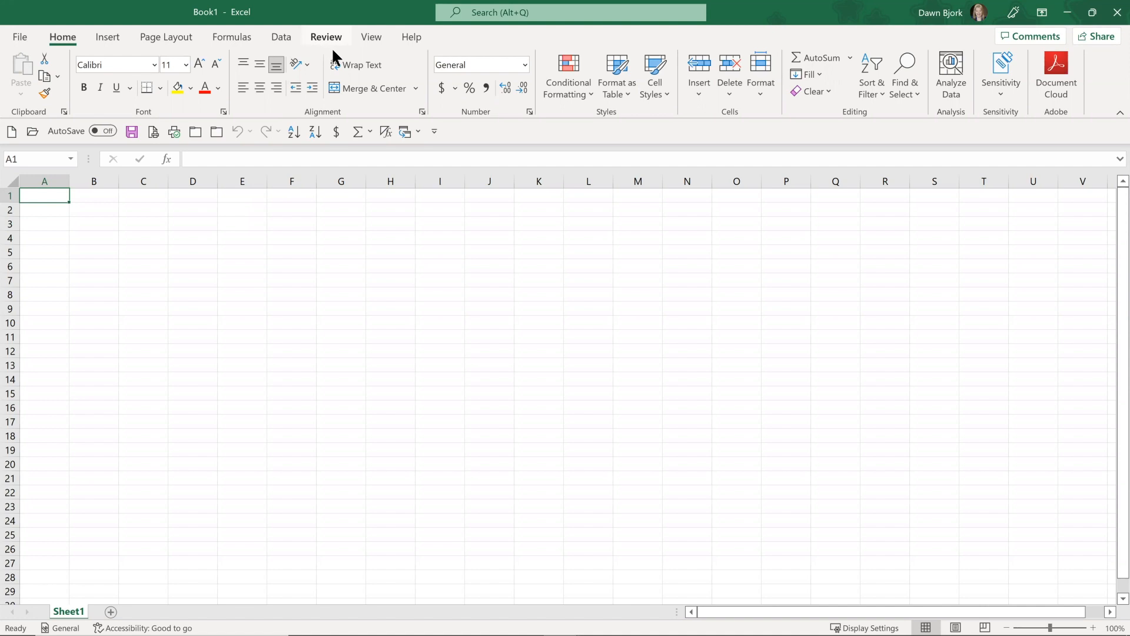
Turn on the Developer tab under Main Tabs in Customize the Ribbon.
right_click(391, 67)
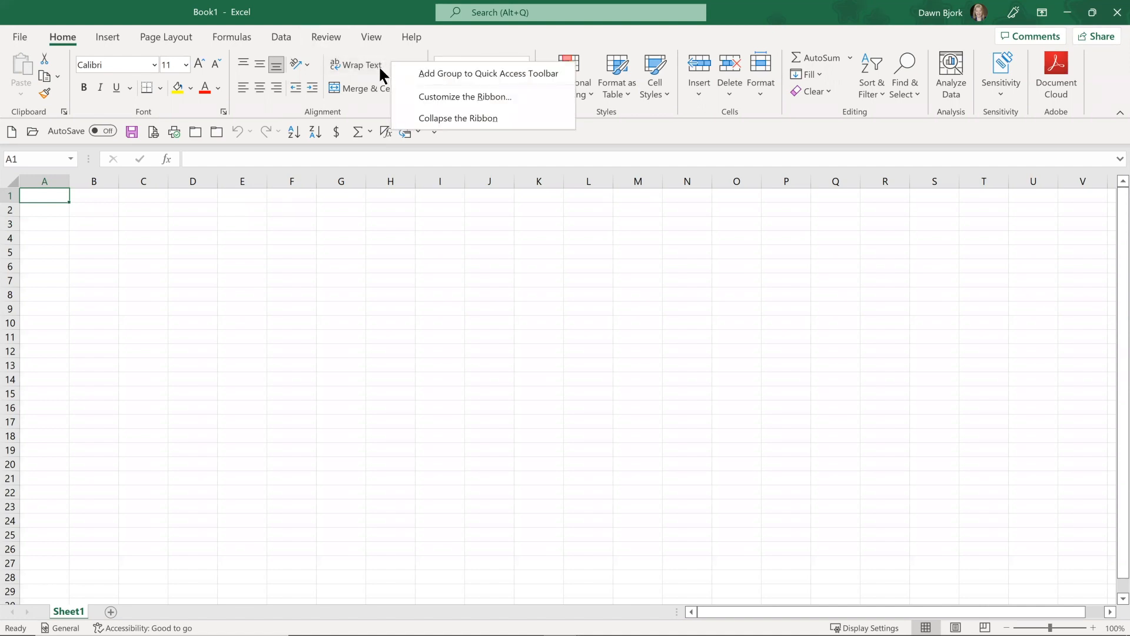
click(421, 97)
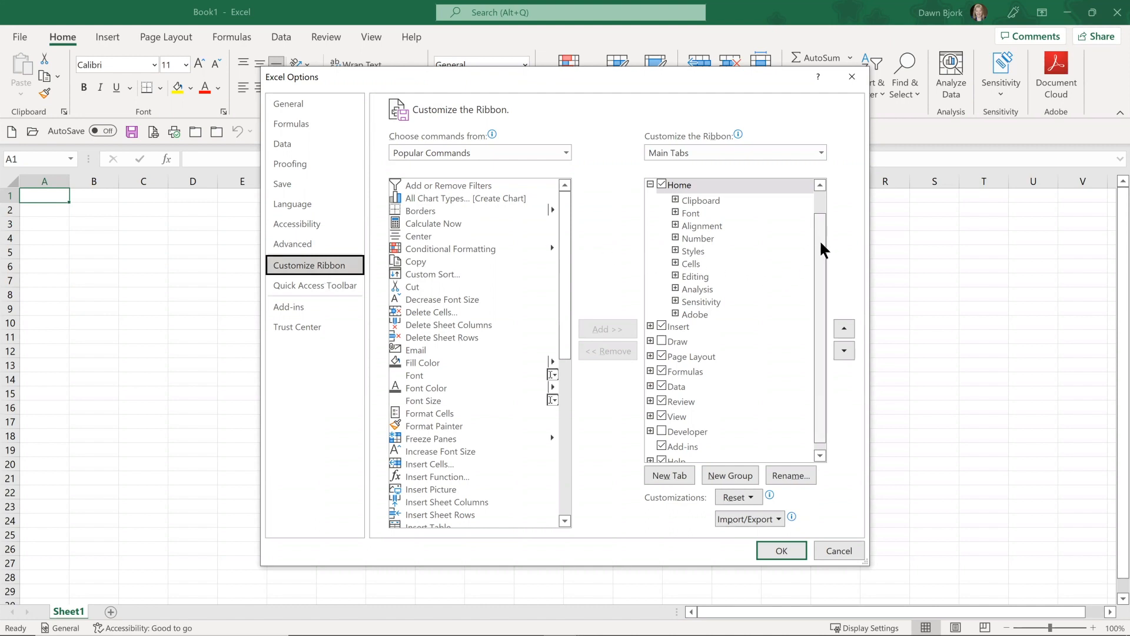
drag(823, 247, 822, 288)
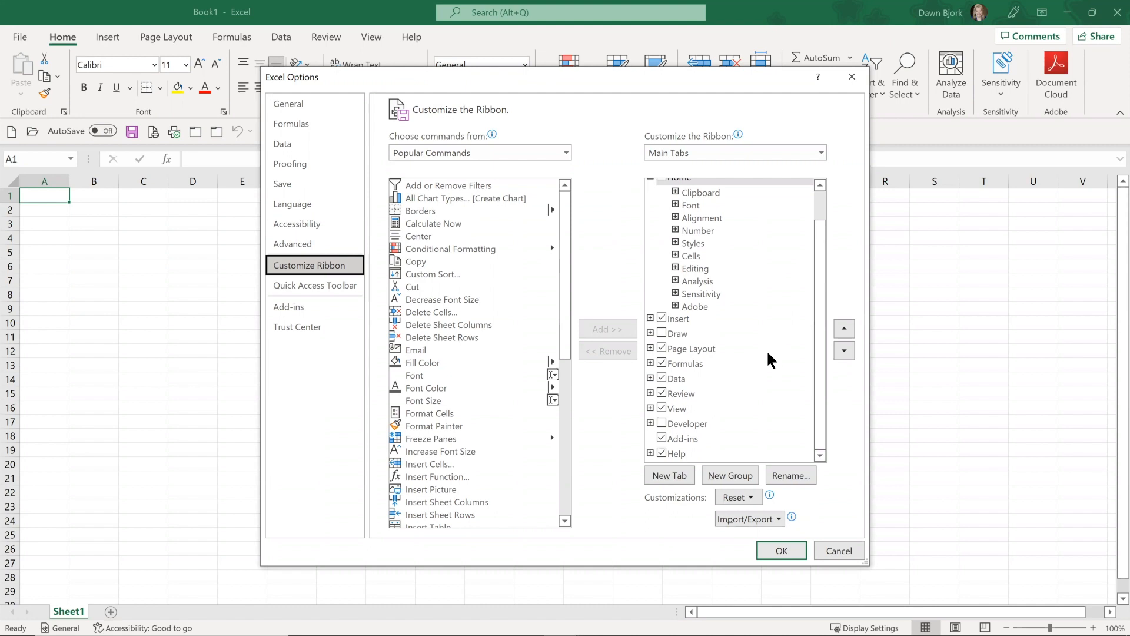
click(663, 422)
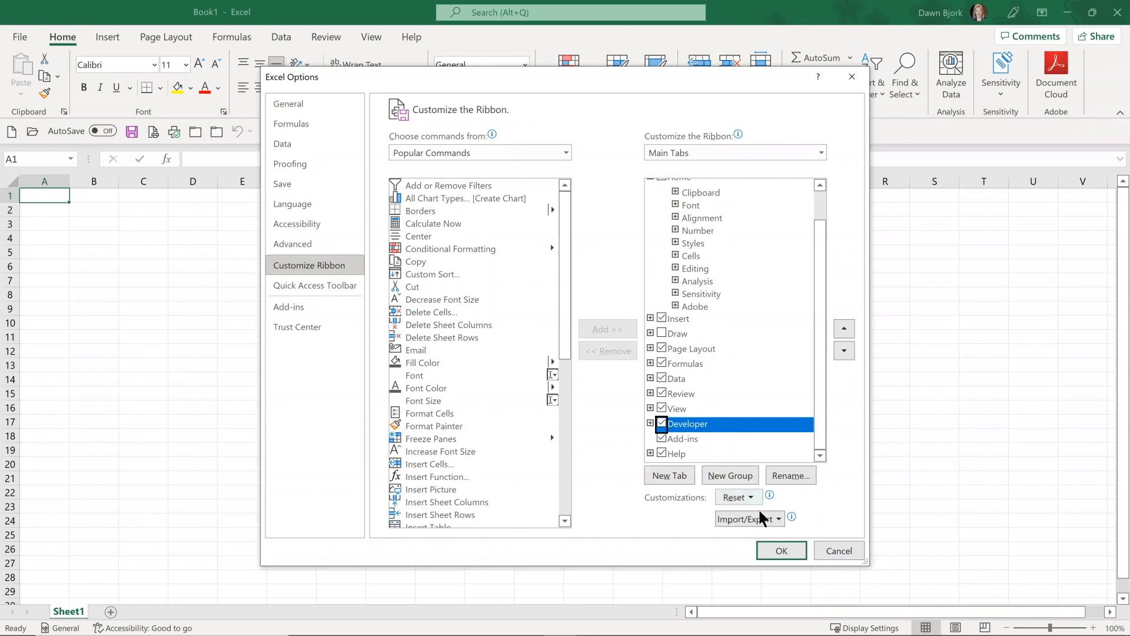
click(780, 552)
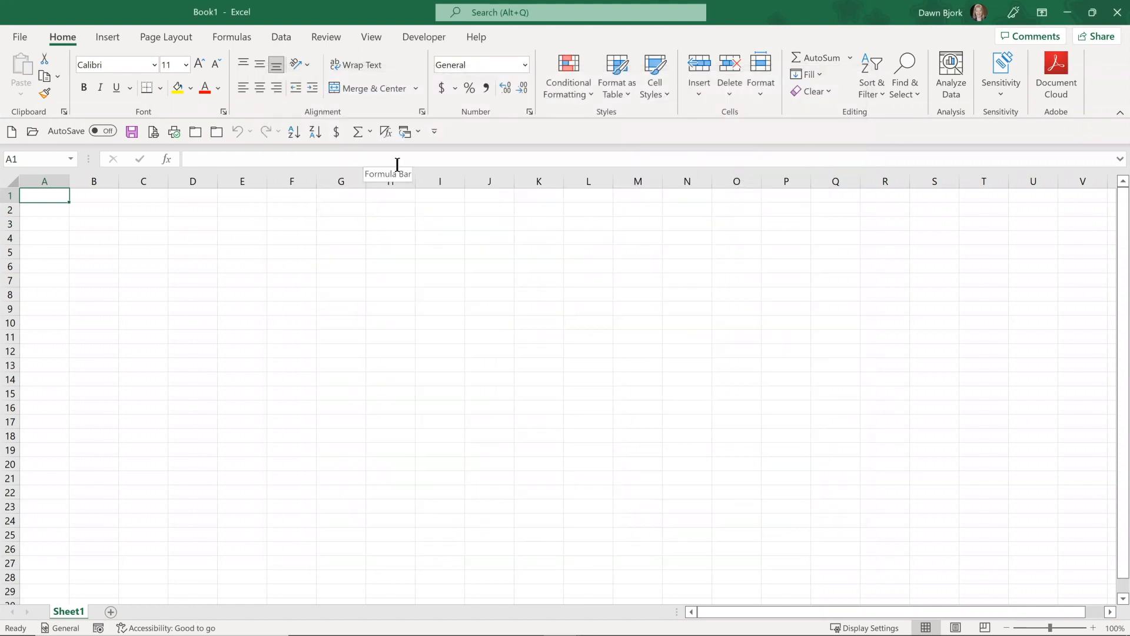
click(423, 38)
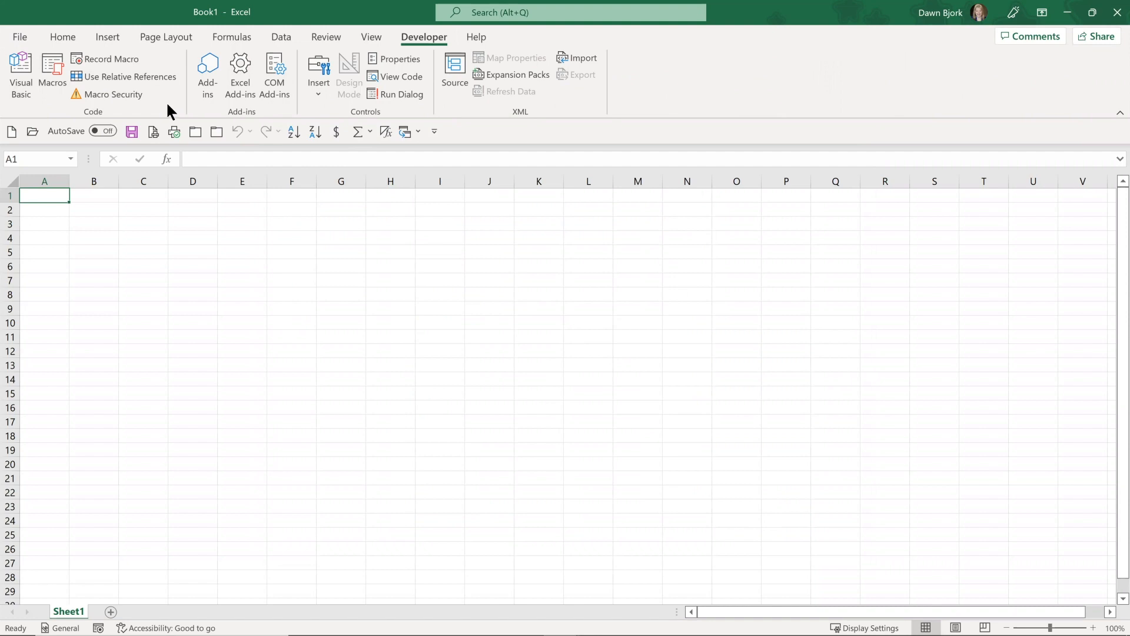
click(372, 37)
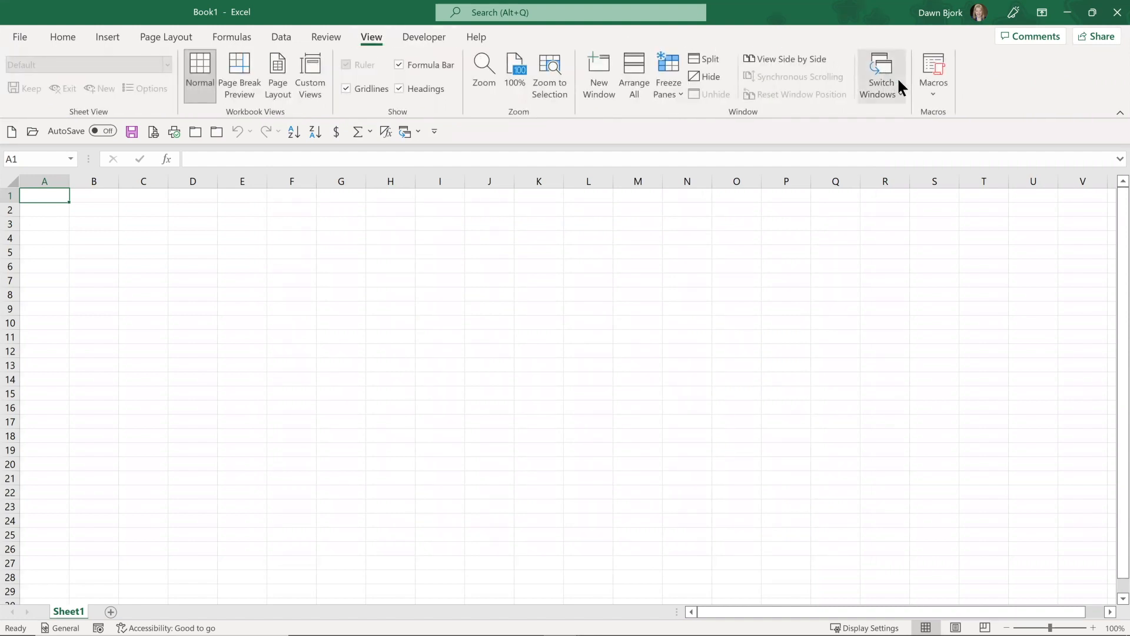
click(937, 91)
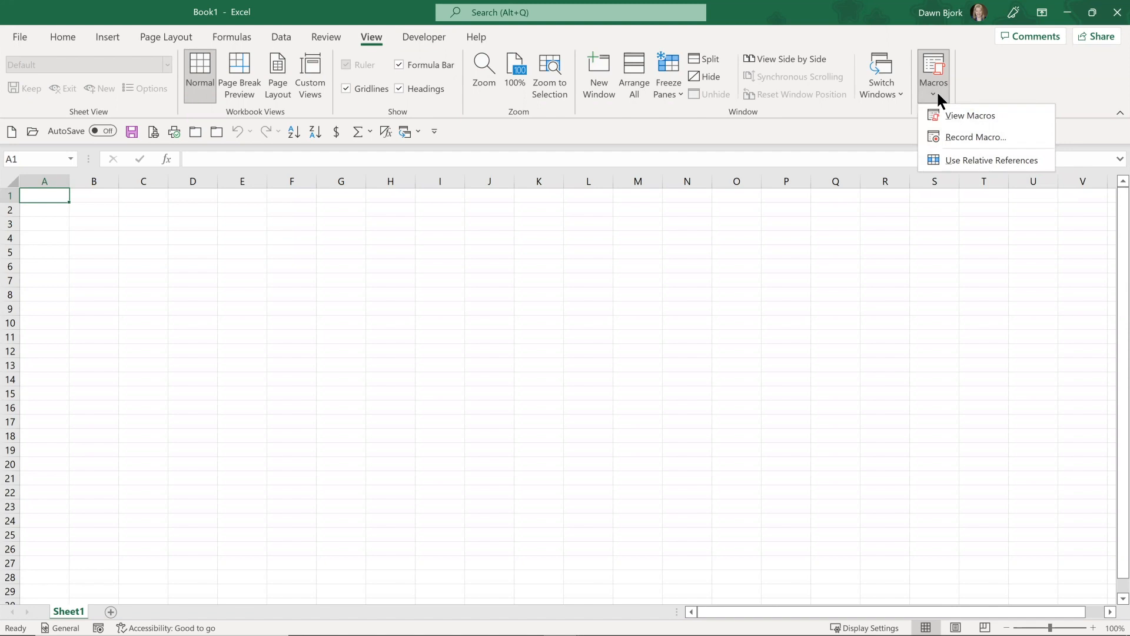
click(424, 39)
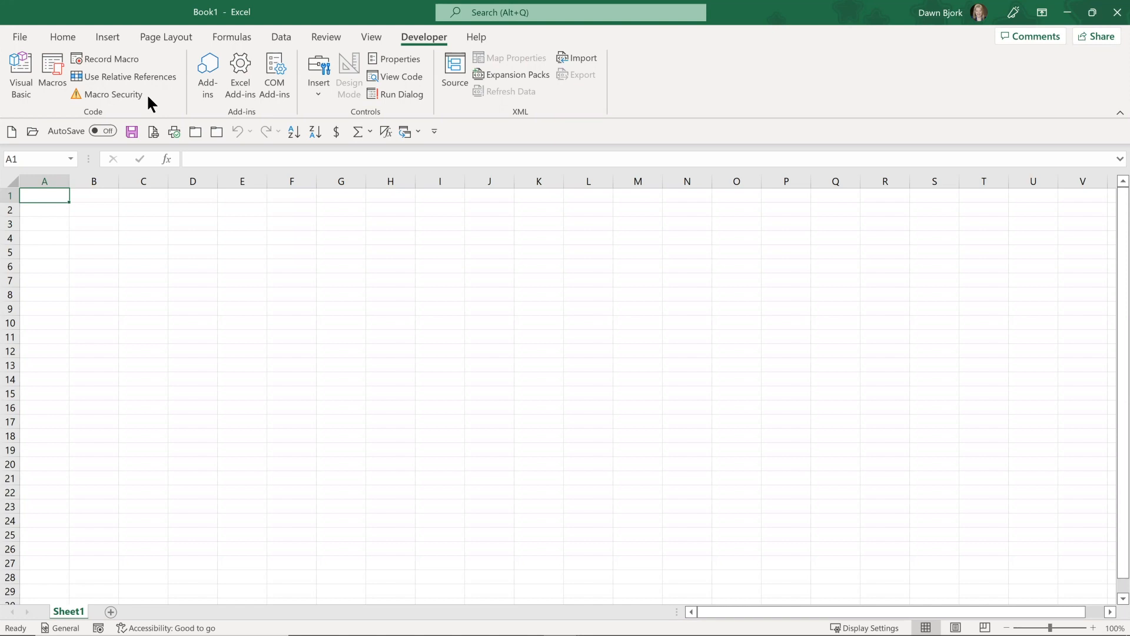
click(73, 38)
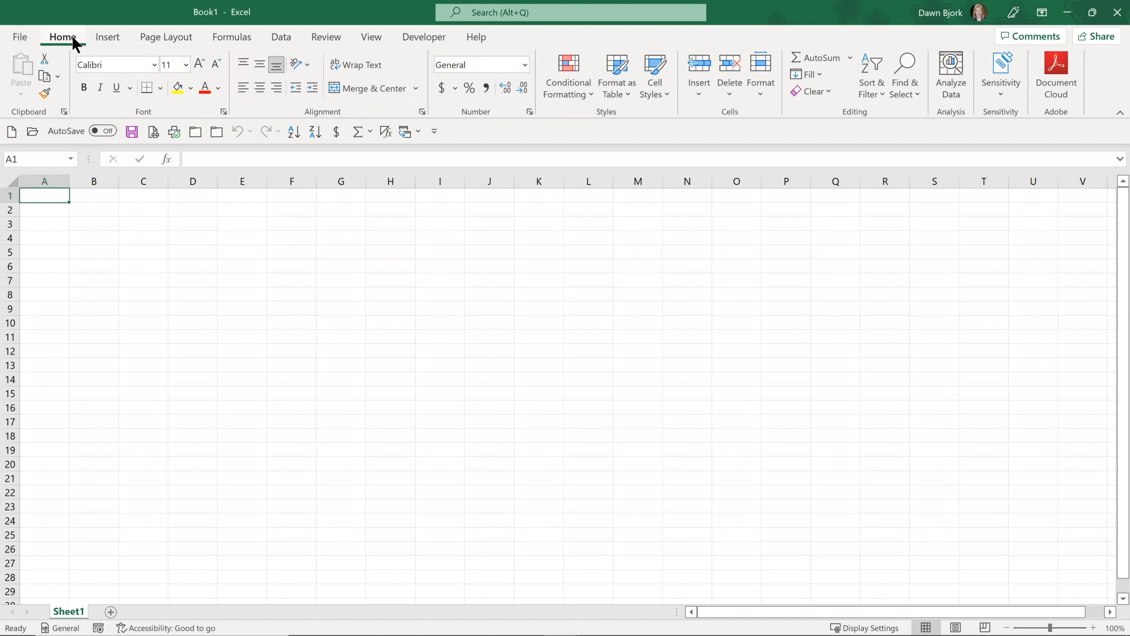
Show the Desktop's Excel Macros folder in the Open dialog with a widened Type column.
click(20, 37)
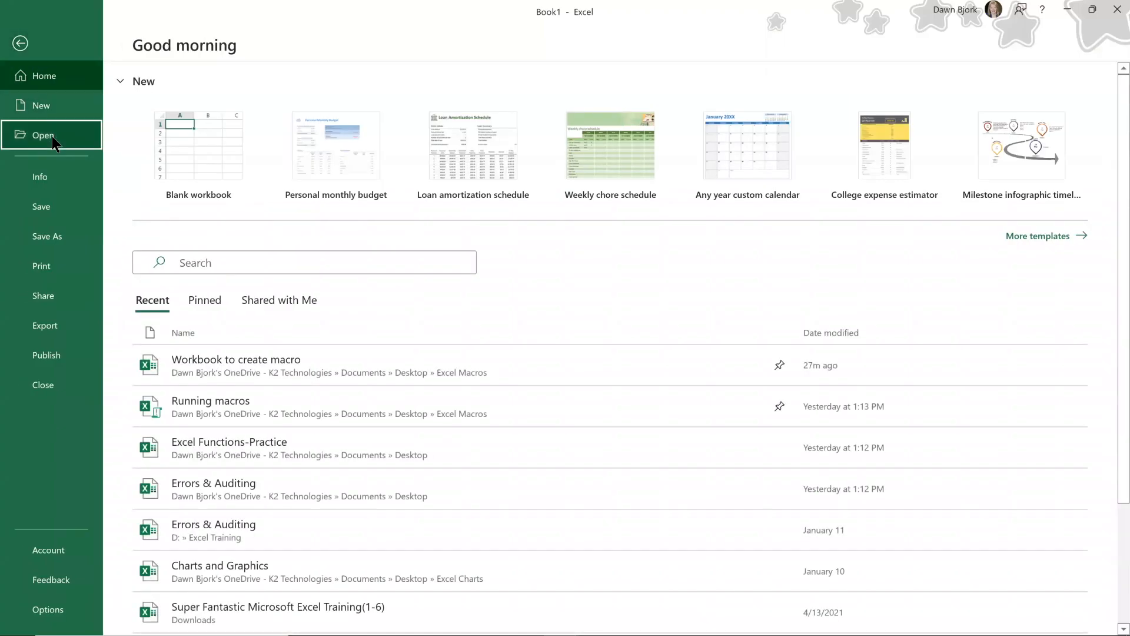
click(52, 136)
click(195, 367)
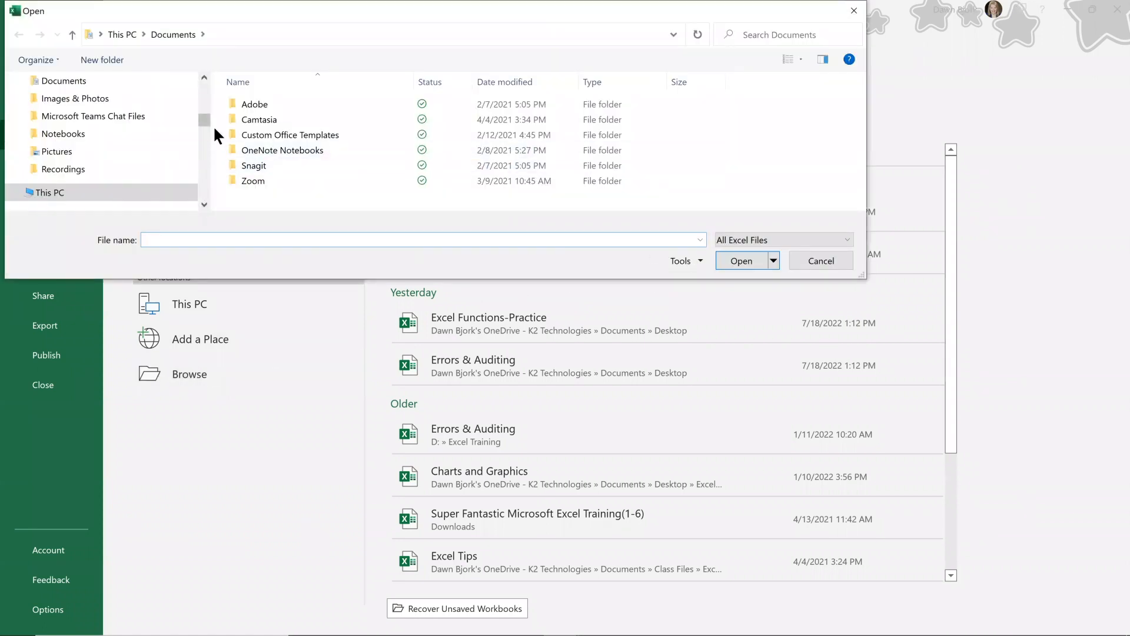
scroll(204, 89, up, 3)
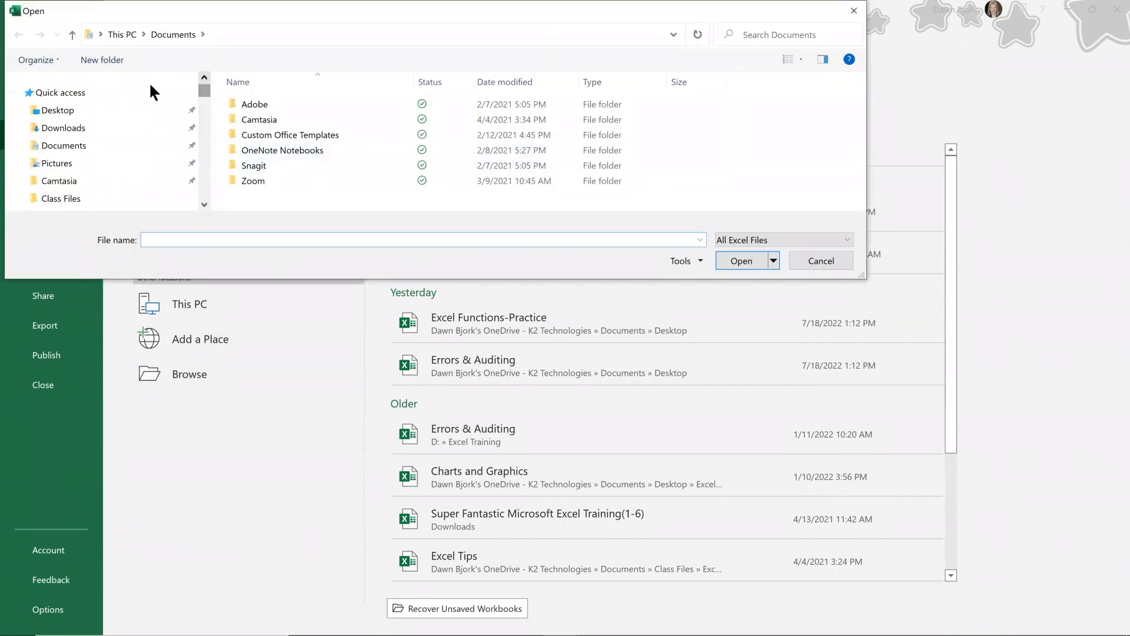
click(118, 105)
double_click(274, 104)
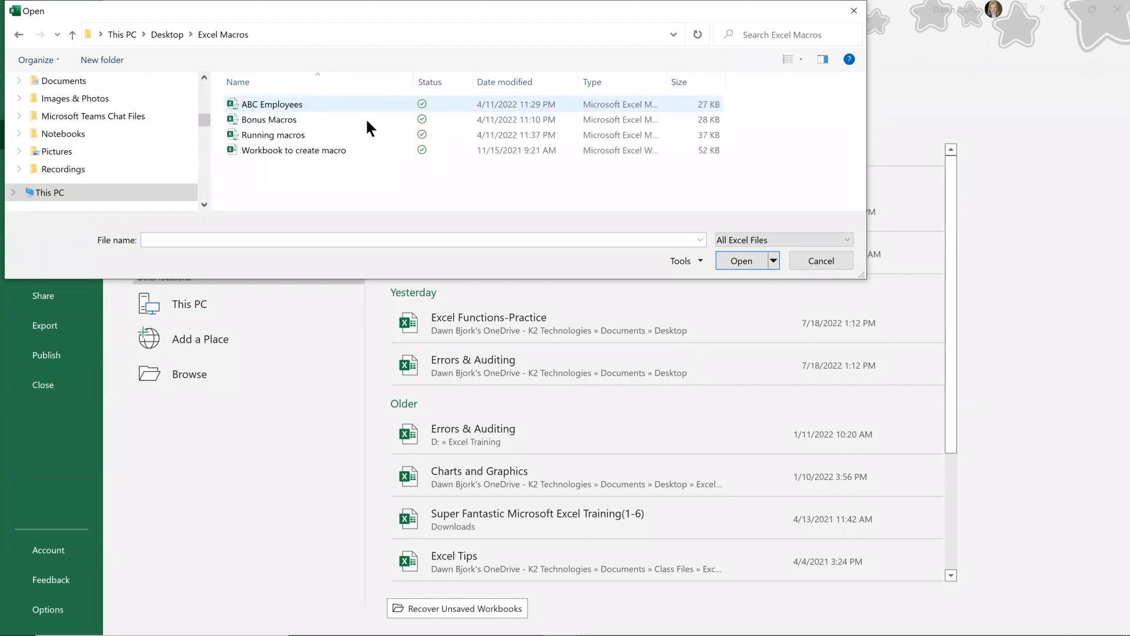
drag(667, 77, 789, 89)
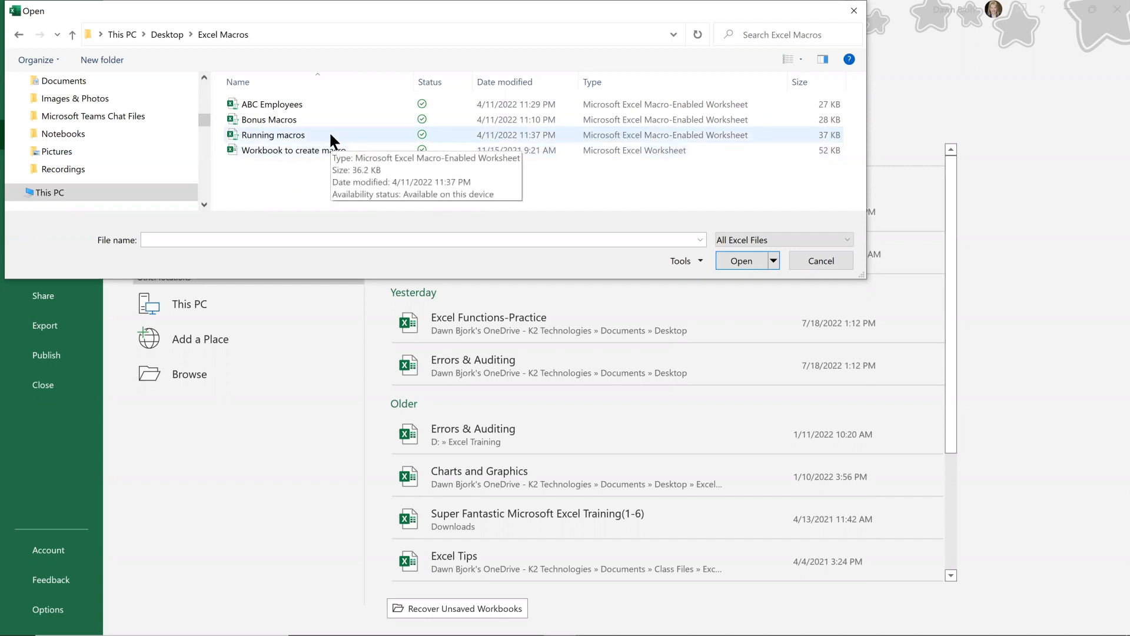
Open the Running macros workbook listed in the Excel Macros folder.
double_click(306, 135)
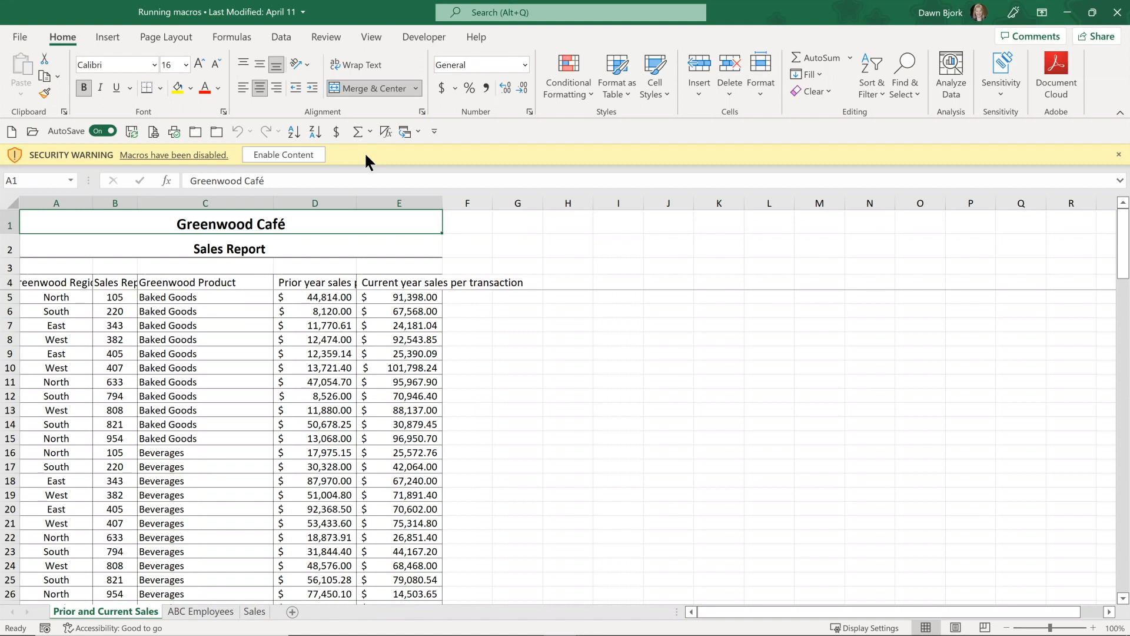
Enable content and make Running macros a Trusted Document, then select row 4.
click(277, 153)
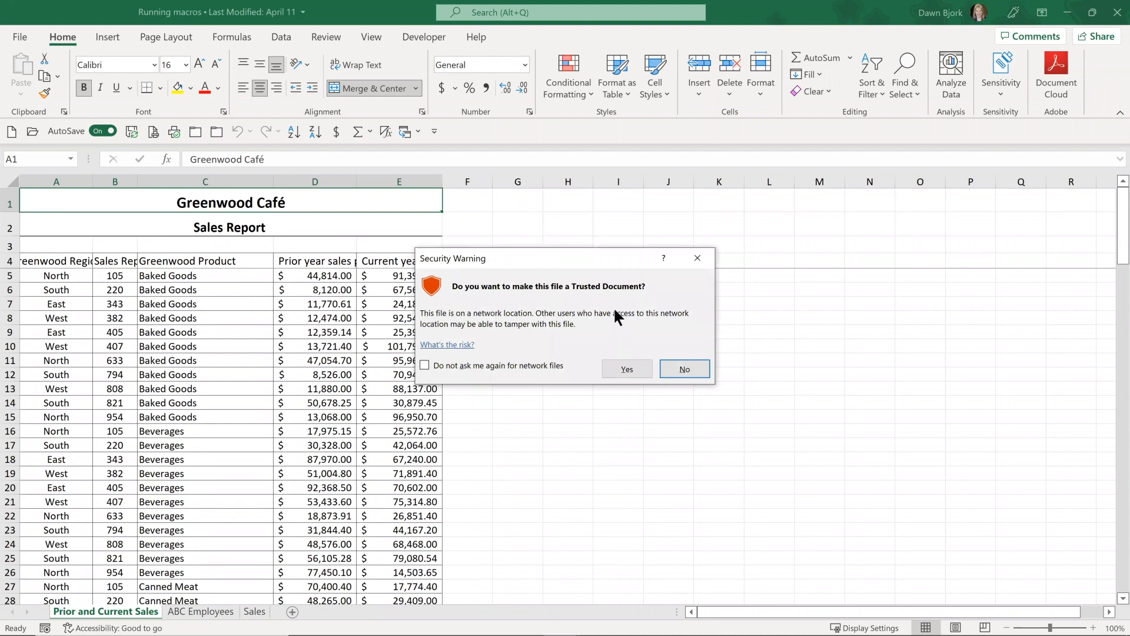
click(629, 365)
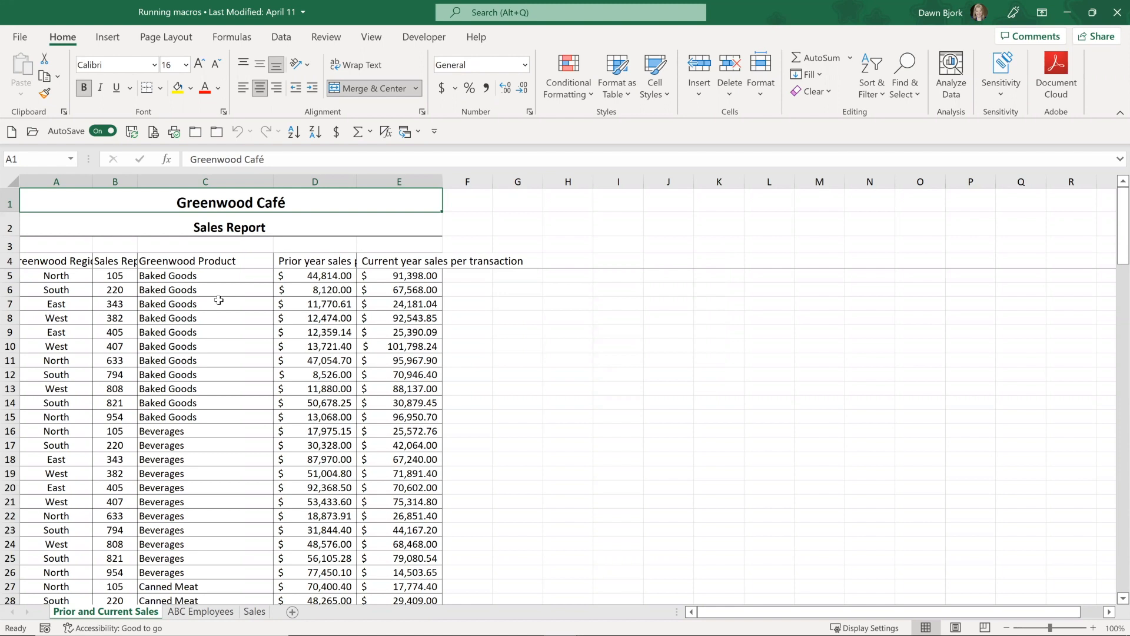
click(10, 261)
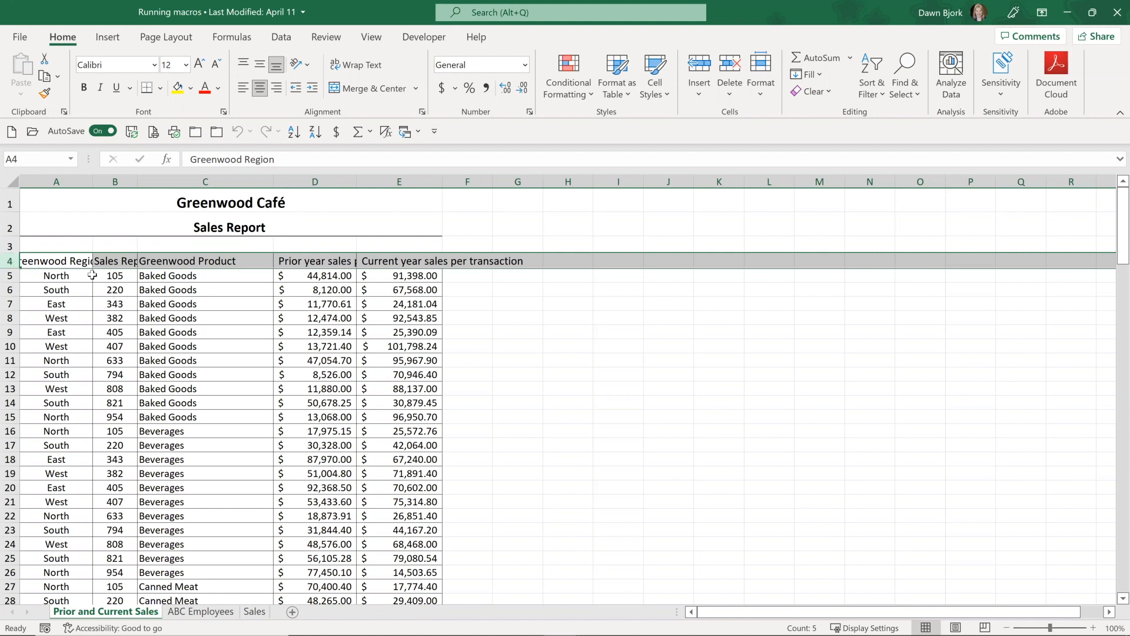
drag(58, 260, 412, 260)
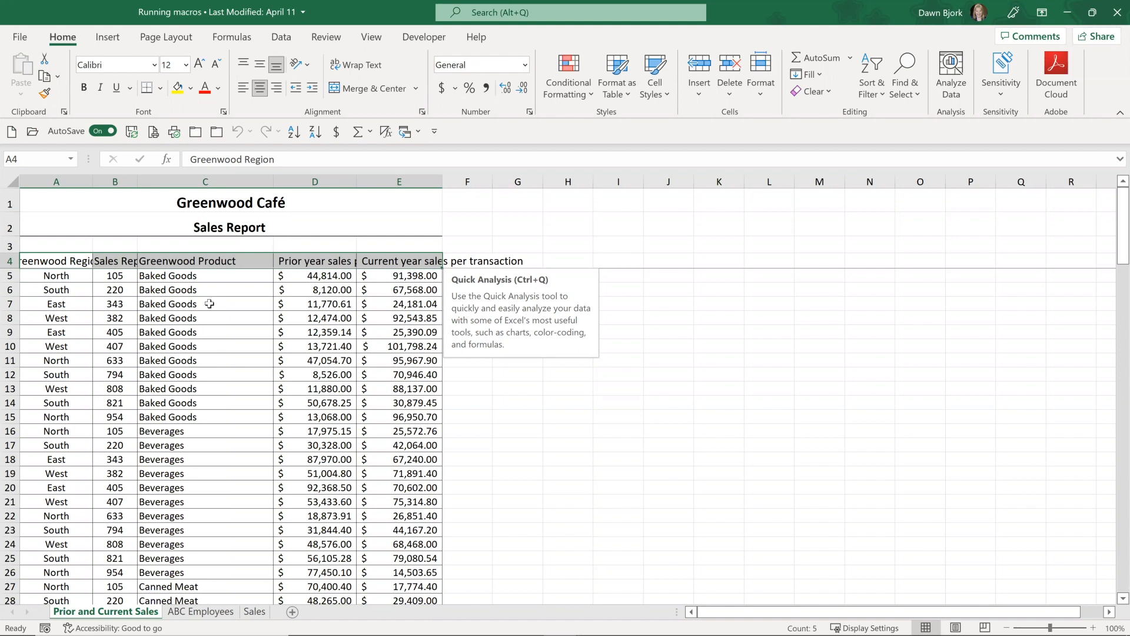
Run the Ctrl+Shift+H heading macro on row 4, dismiss the warning, and go to ABC Employees.
key(ctrl+shift+h)
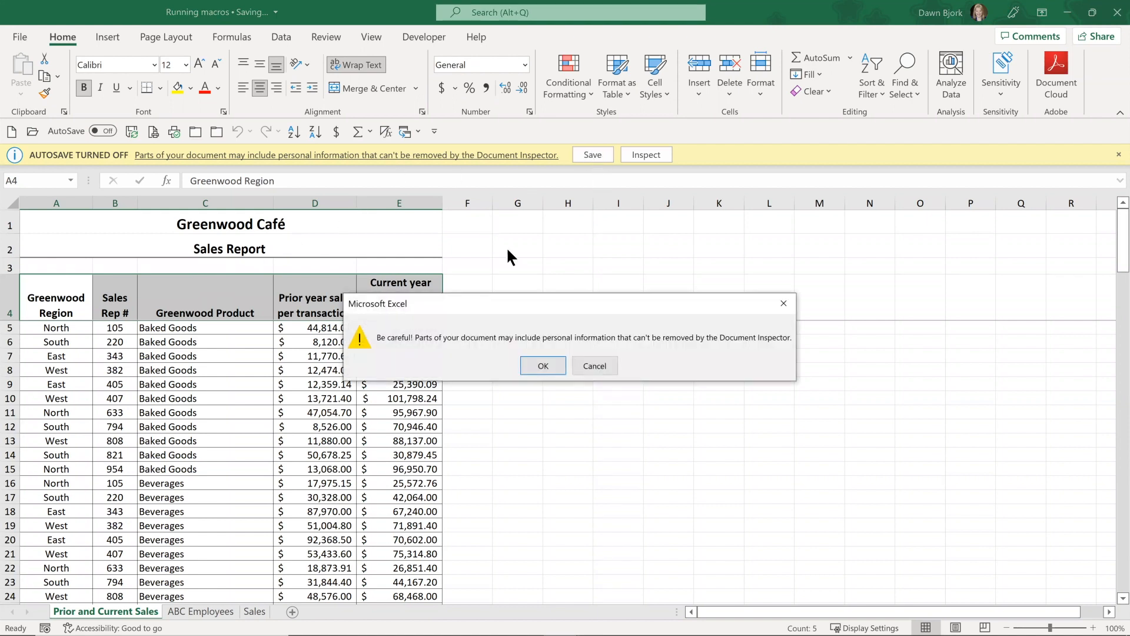
click(541, 366)
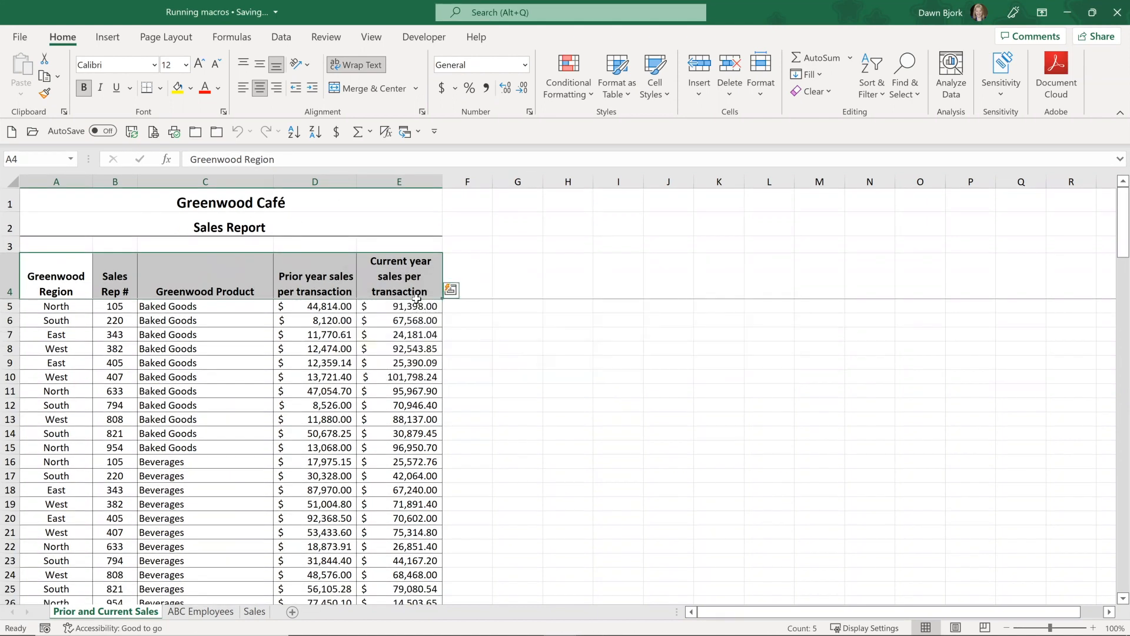
click(147, 282)
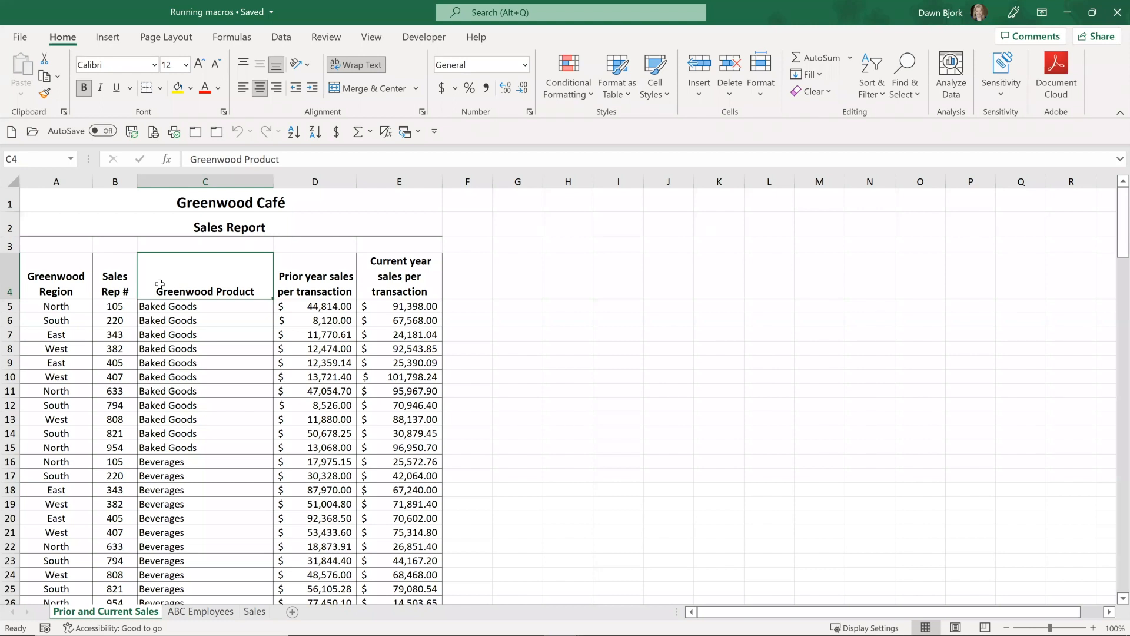
click(201, 611)
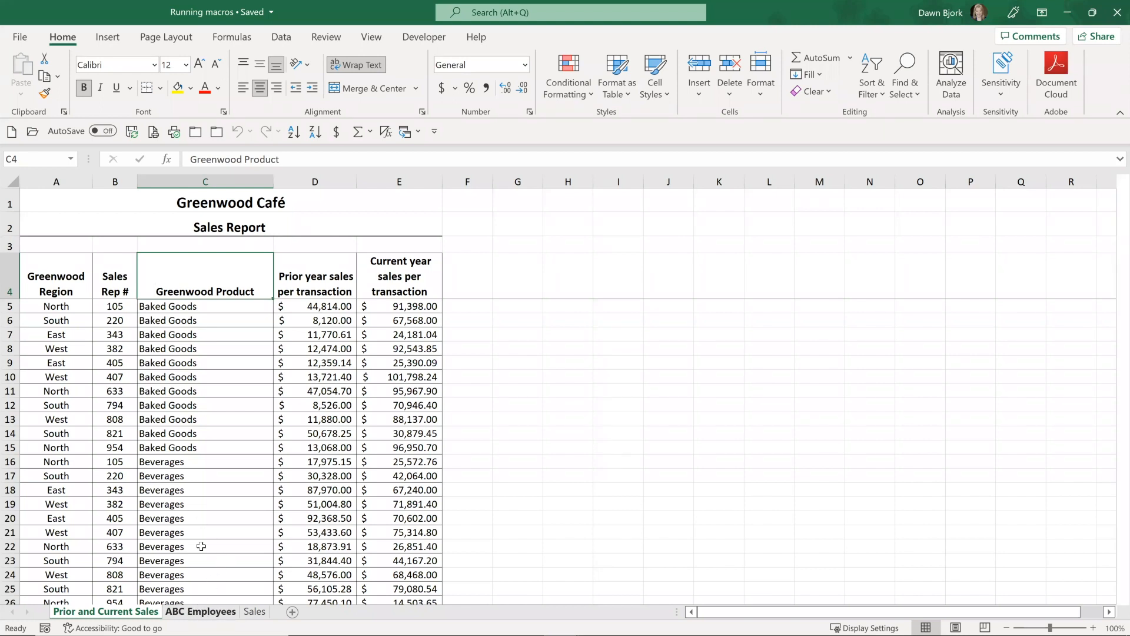
Apply the Ctrl+Shift+H heading macro to ABC Employees row 1, then go to Sales.
click(10, 195)
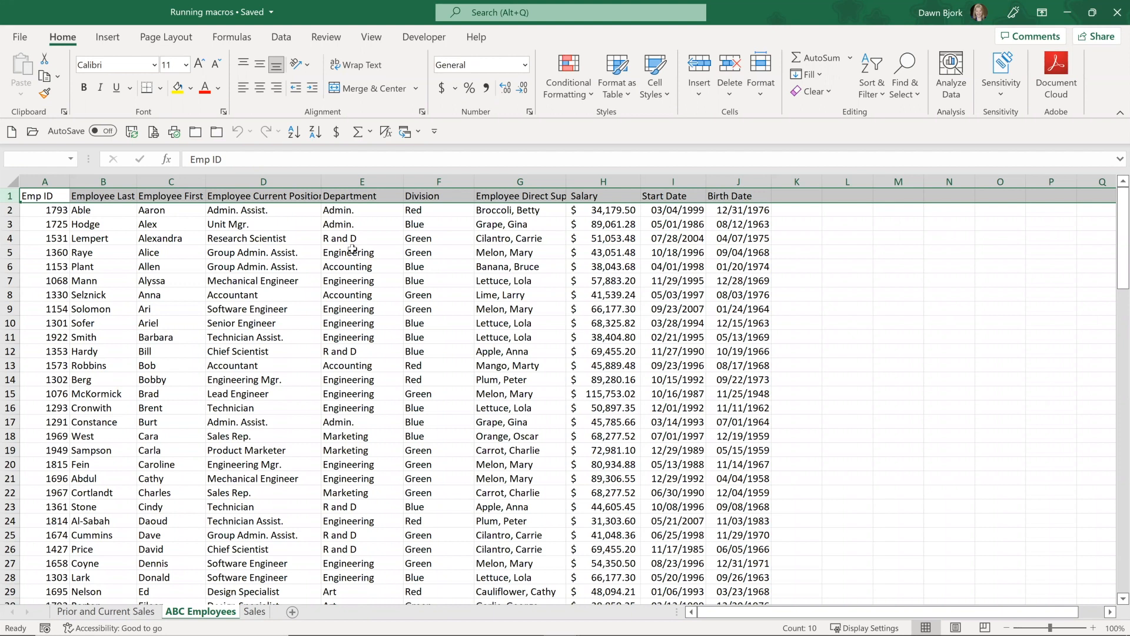
key(ctrl+shift+h)
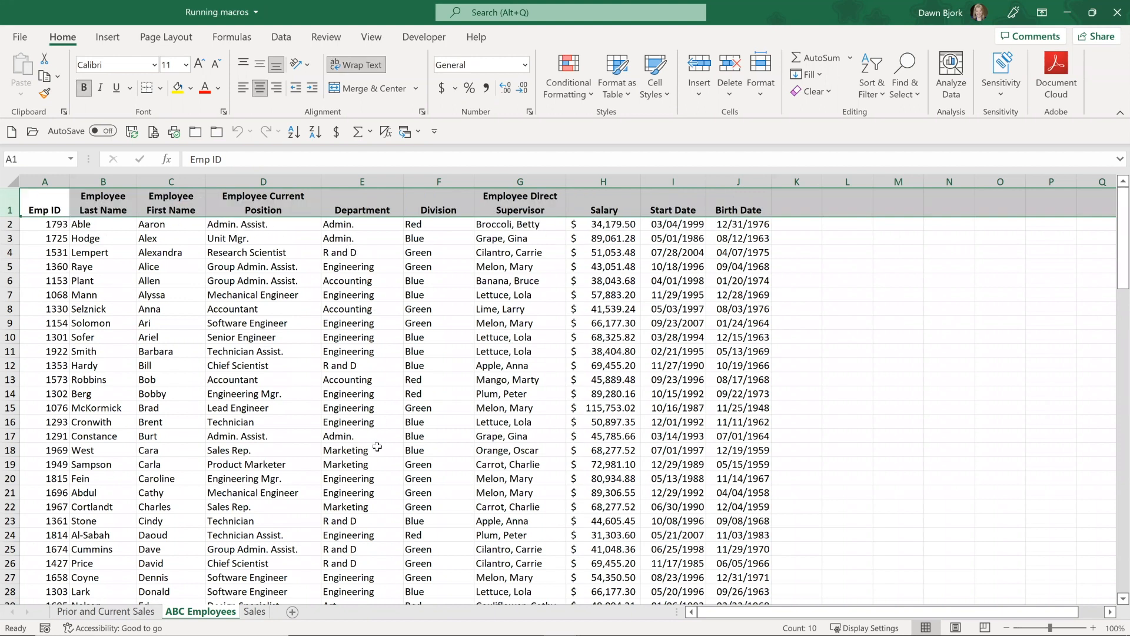
click(254, 614)
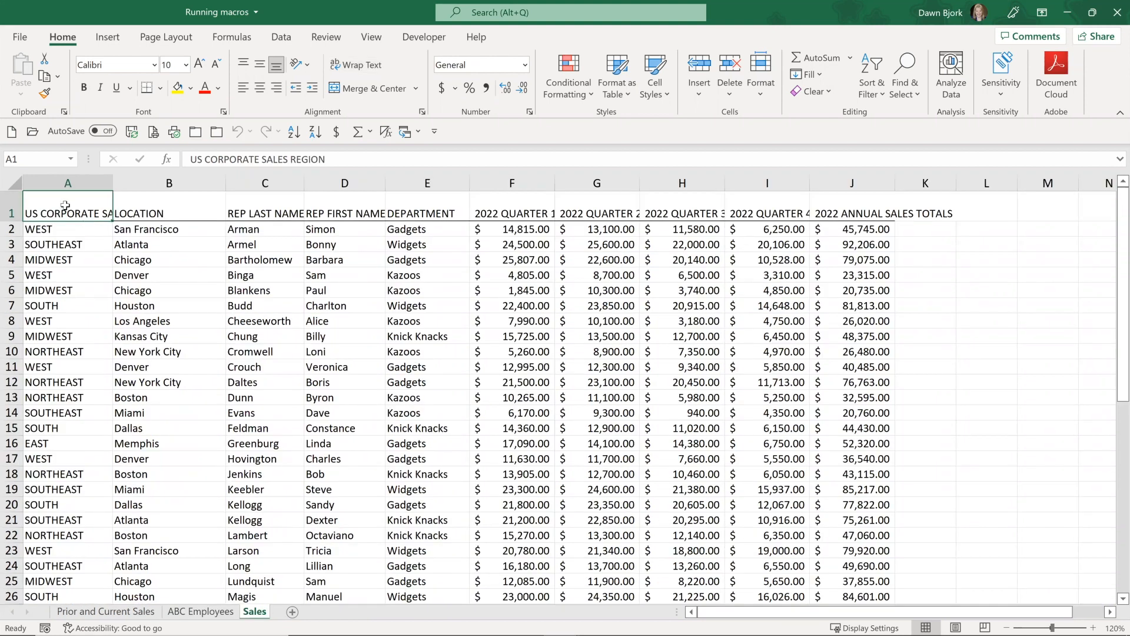
Run Column_titles on A1:J1 from the Macros dialog after reviewing its options.
drag(65, 206, 827, 215)
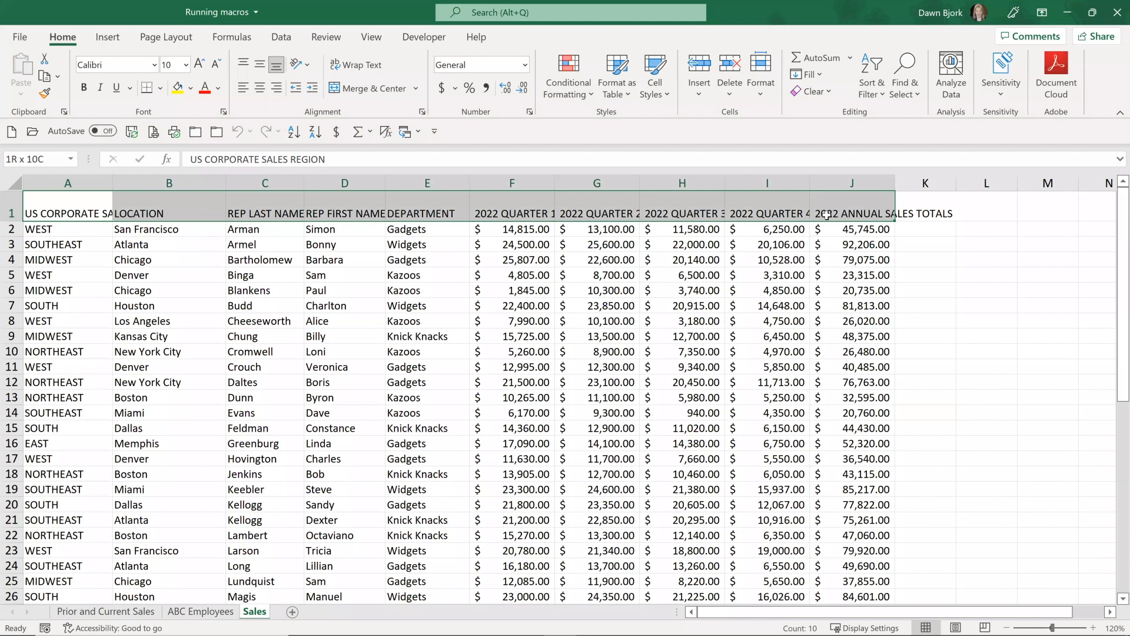
click(418, 35)
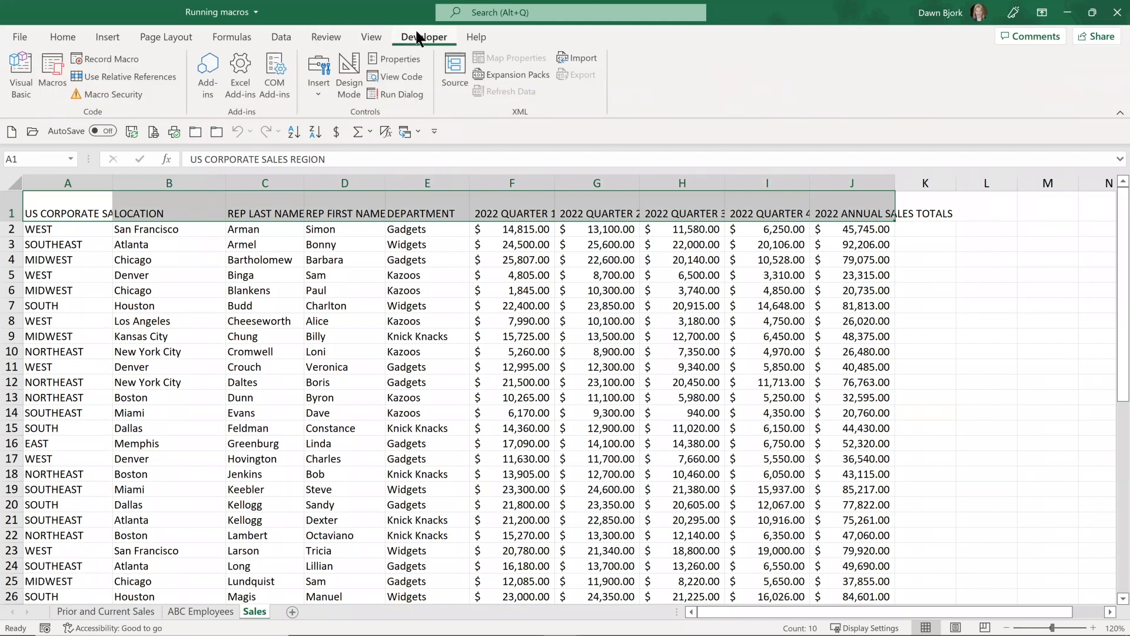
click(51, 76)
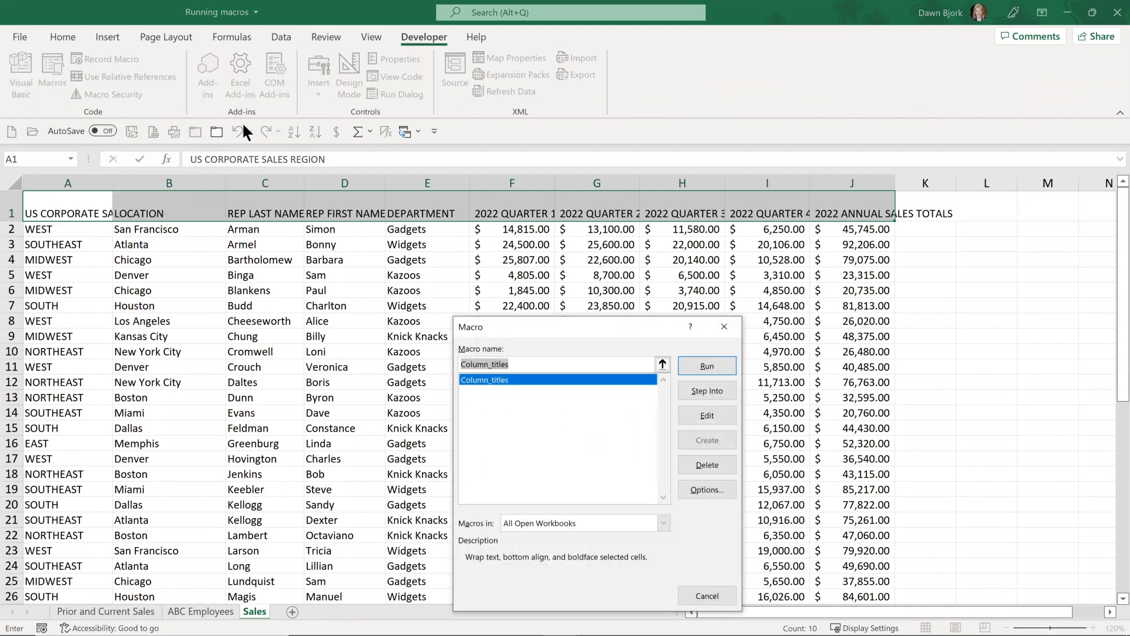
drag(581, 324, 601, 155)
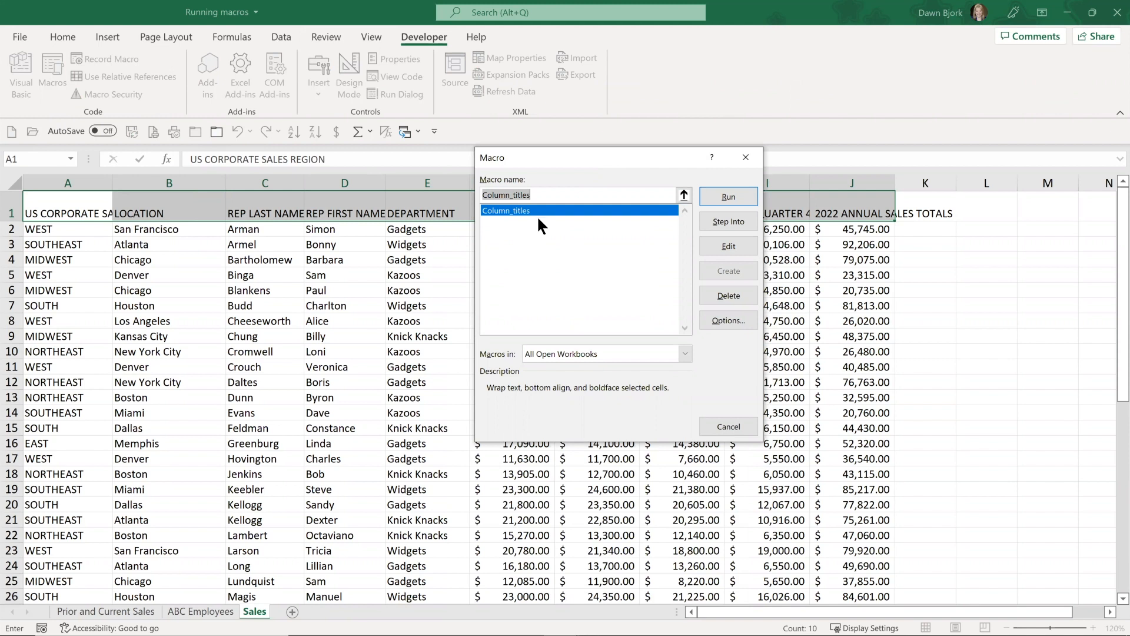
click(727, 320)
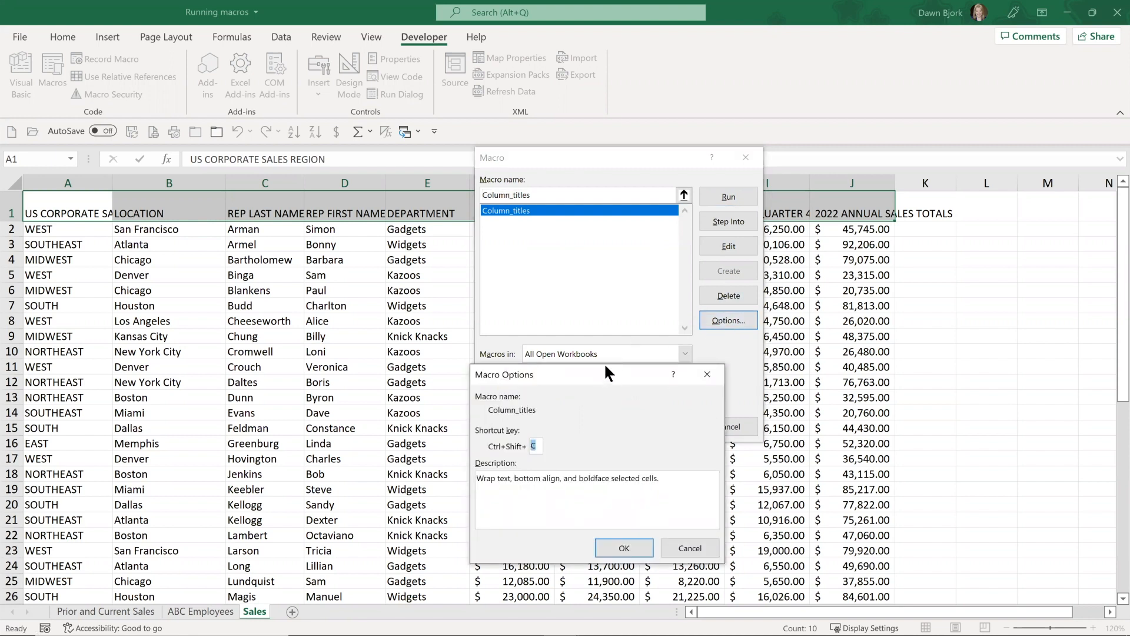
drag(606, 366, 644, 243)
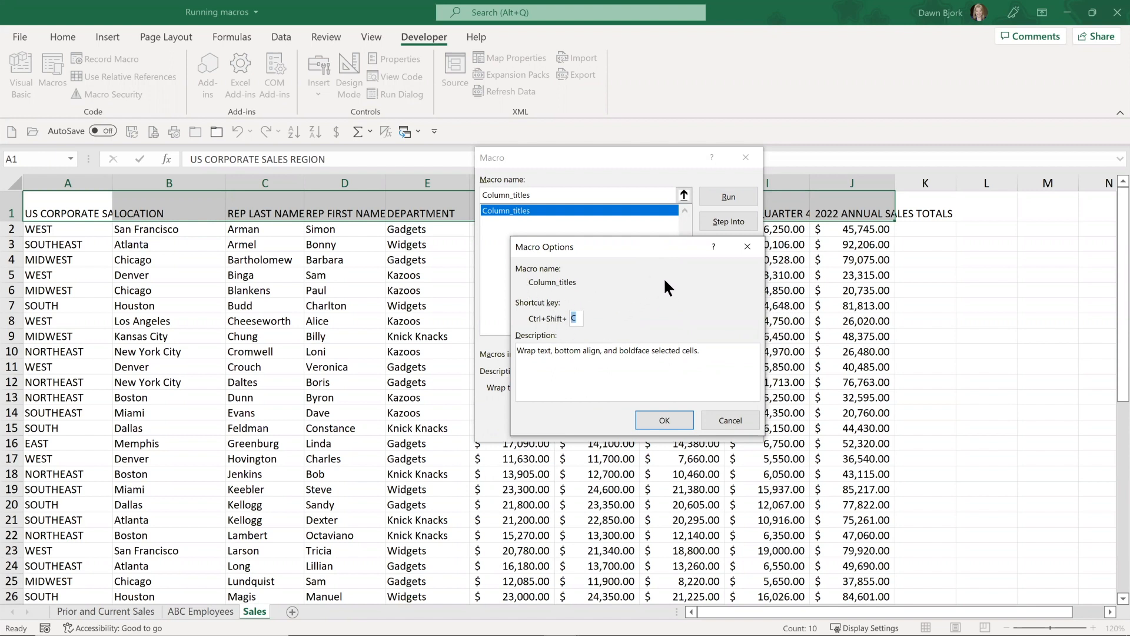
click(730, 419)
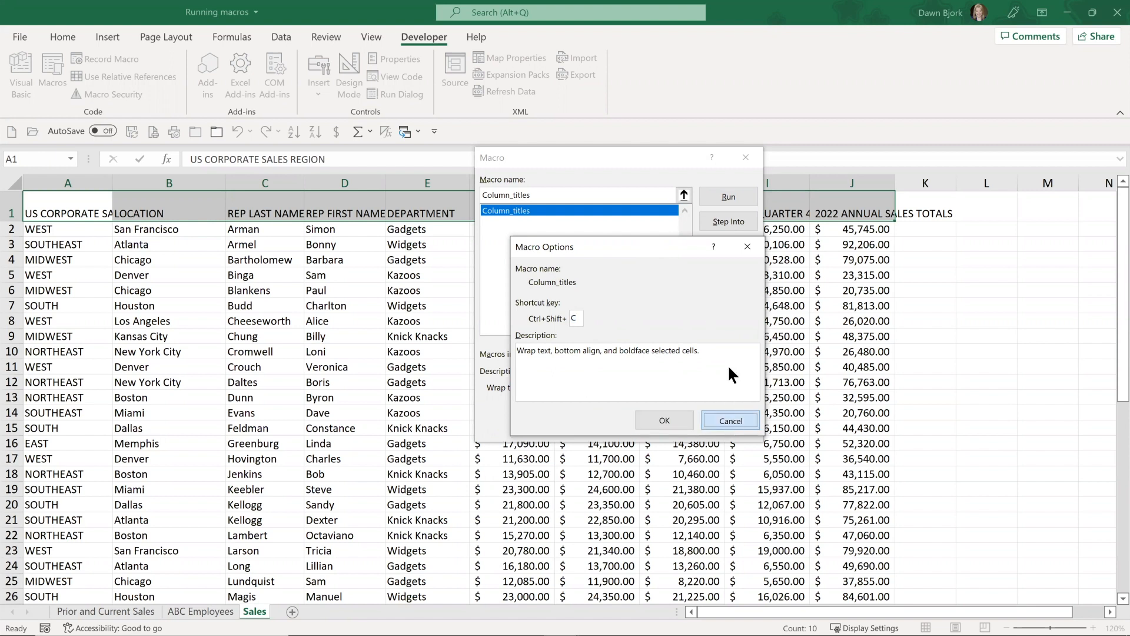
click(721, 197)
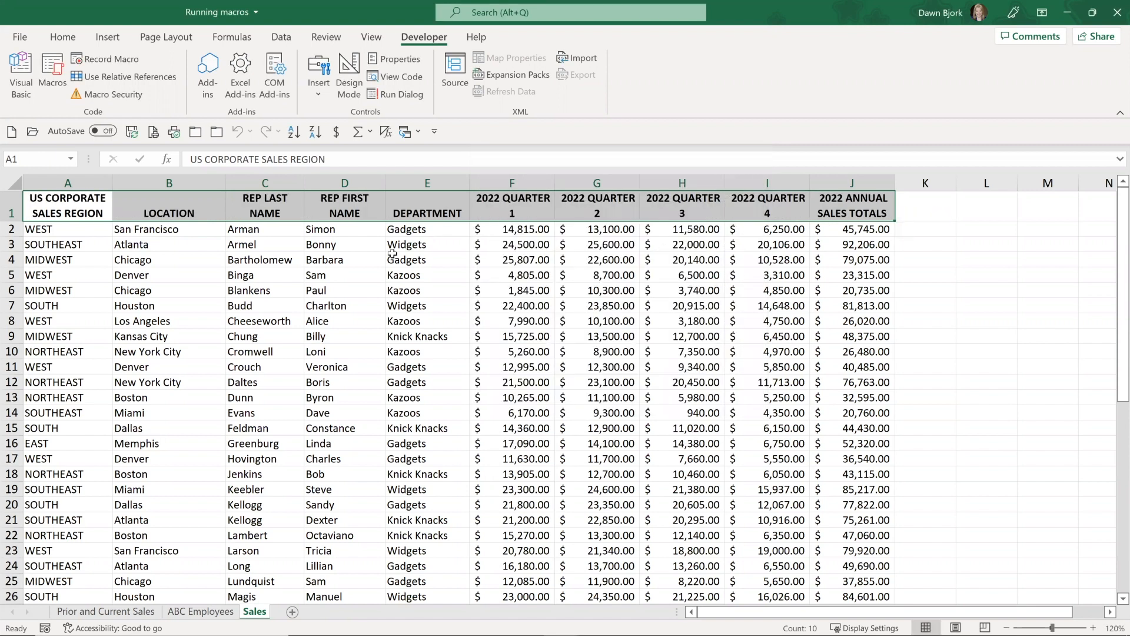
click(80, 205)
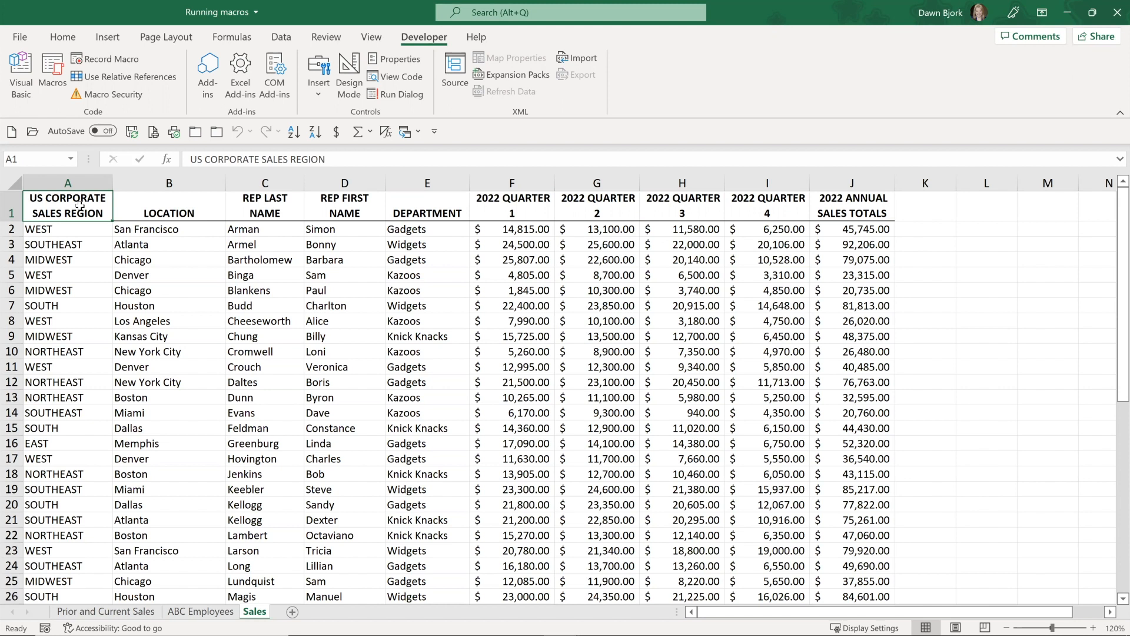
click(417, 132)
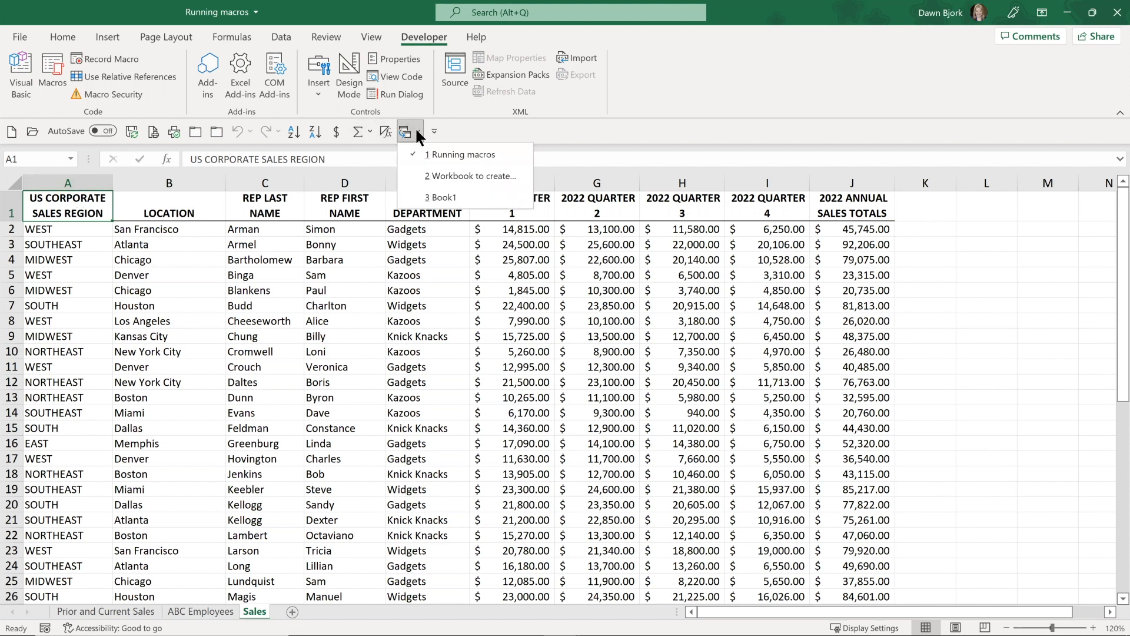
In Book1, enter JAN in cell B1 after correcting a lowercase entry.
click(439, 194)
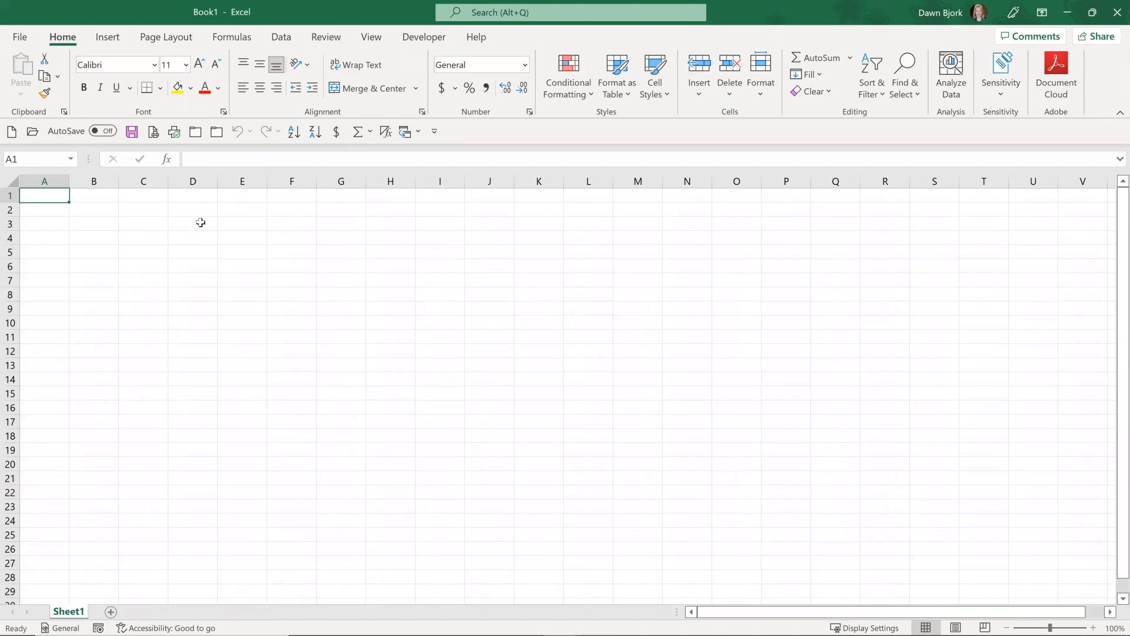
key(Right)
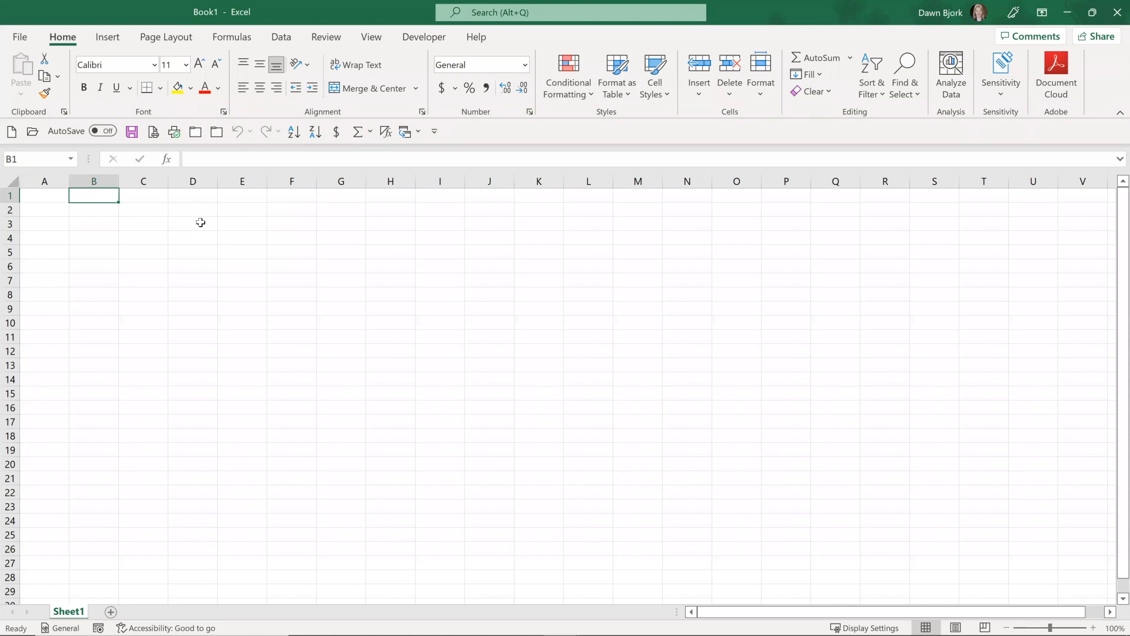
text(jan)
key(BackSpace)
key(BackSpace)
key(Right)
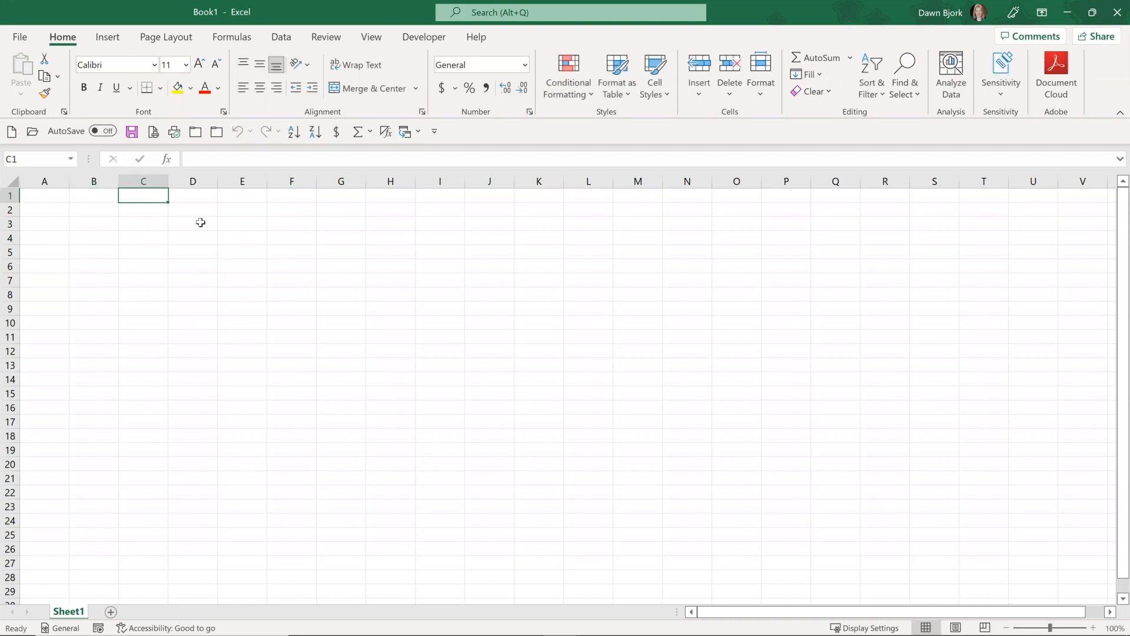
key(Left)
text(jan)
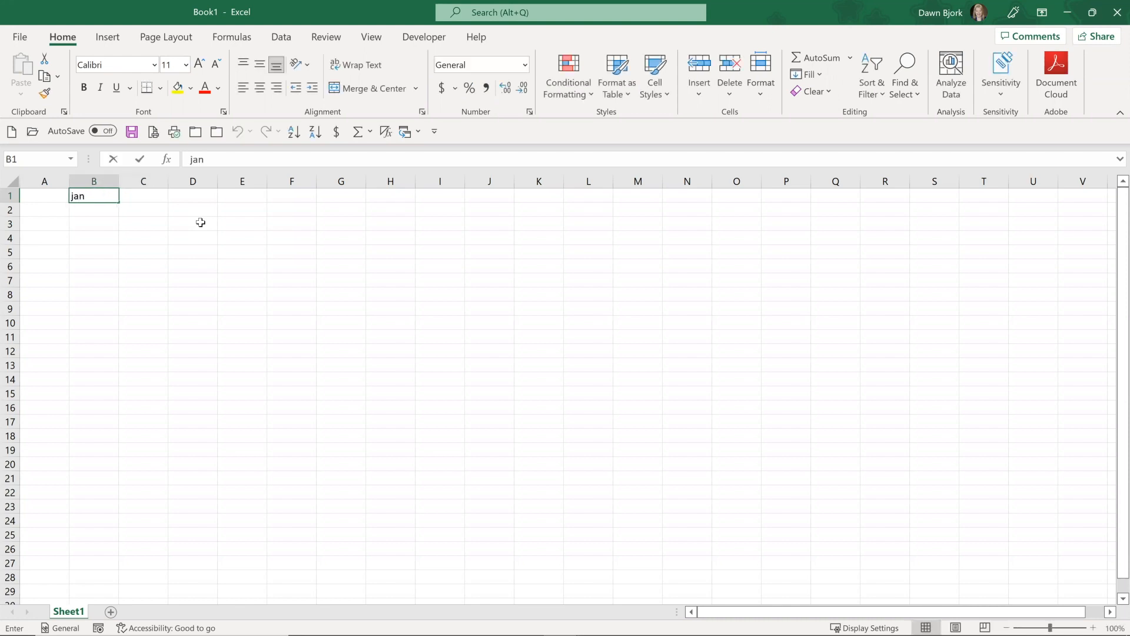
key(BackSpace)
key(BackSpace)
key(BackSpace)
text(JAN)
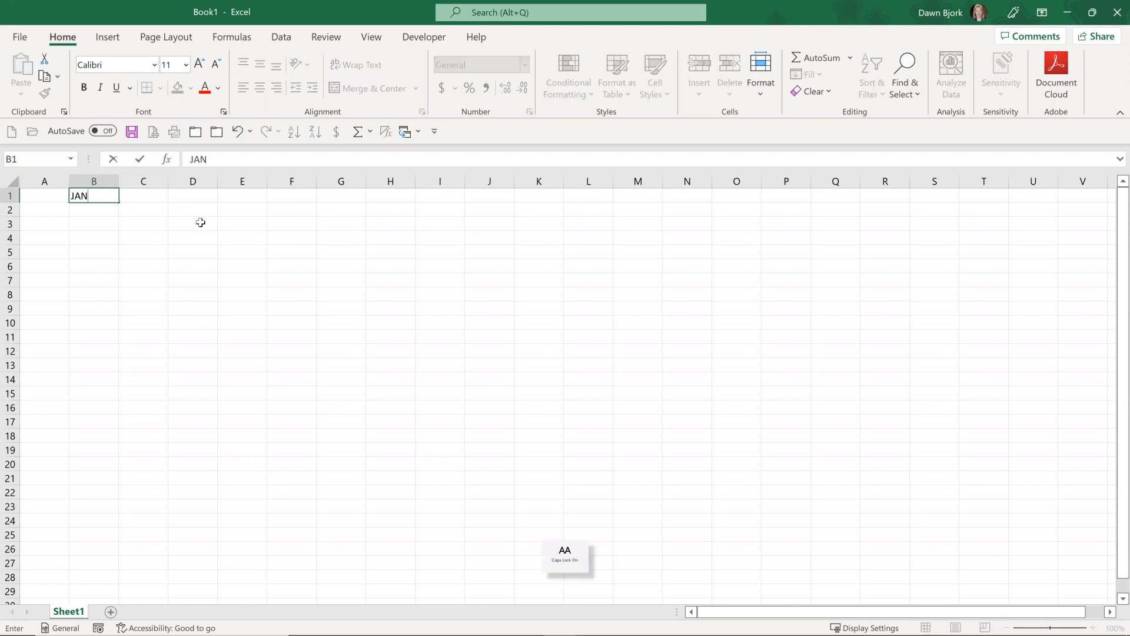
key(Return)
Replace B1 with 'Look at this text' and enter 'Here is more' in C1.
click(103, 197)
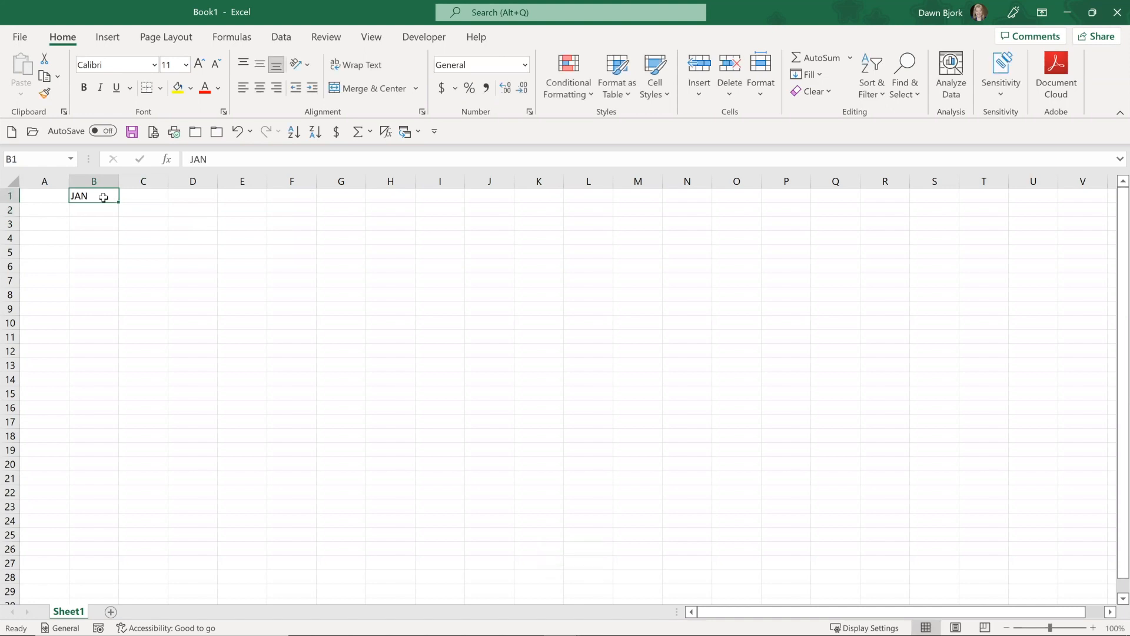
text(Look a)
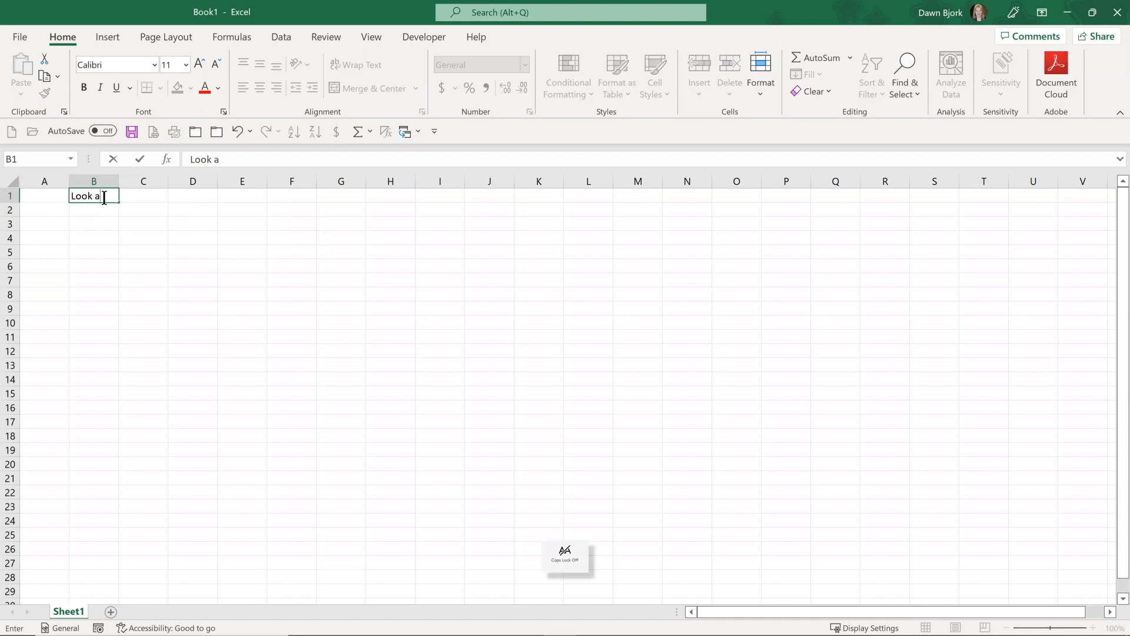
text(t this text)
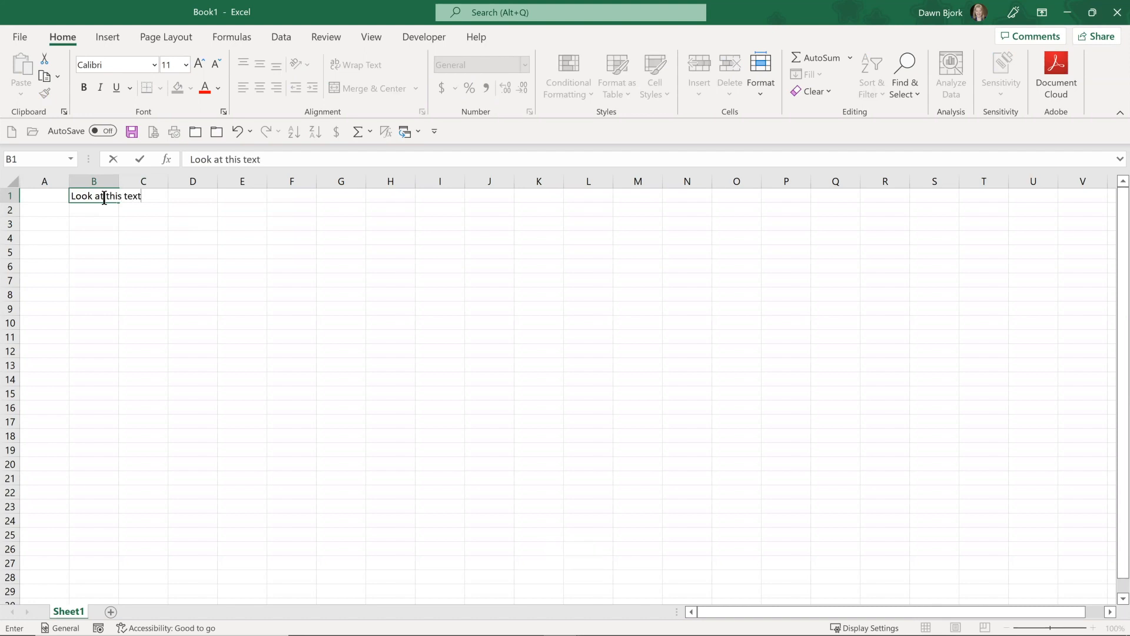
key(Tab)
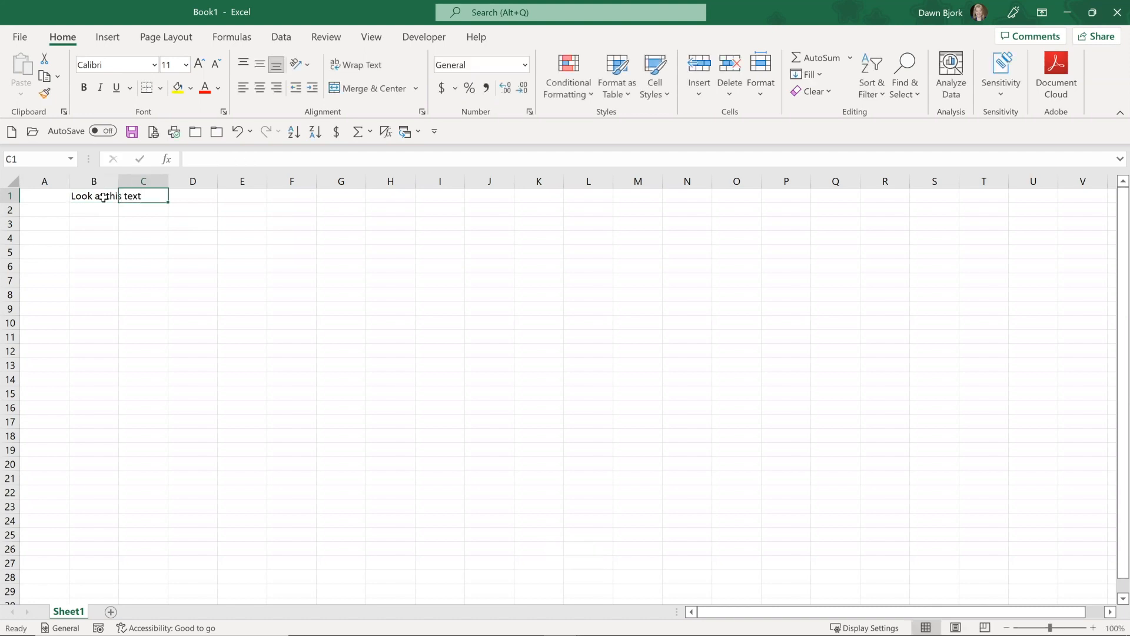
text(Here is more)
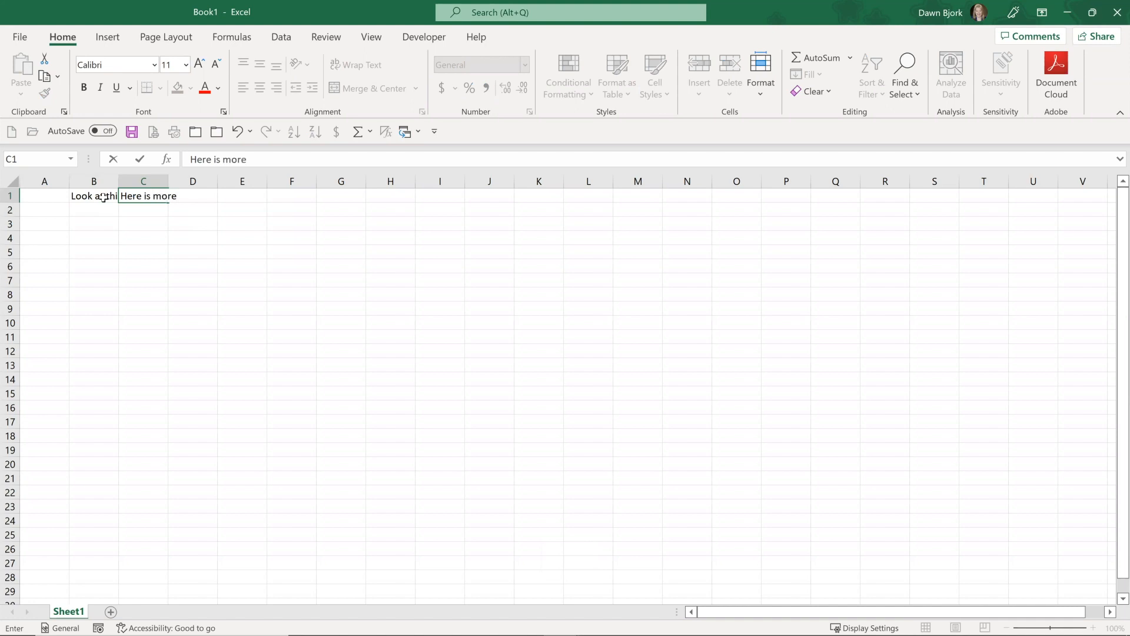
key(Return)
Apply the Ctrl+Shift+W formatting macro to B1:C1.
drag(103, 198, 149, 196)
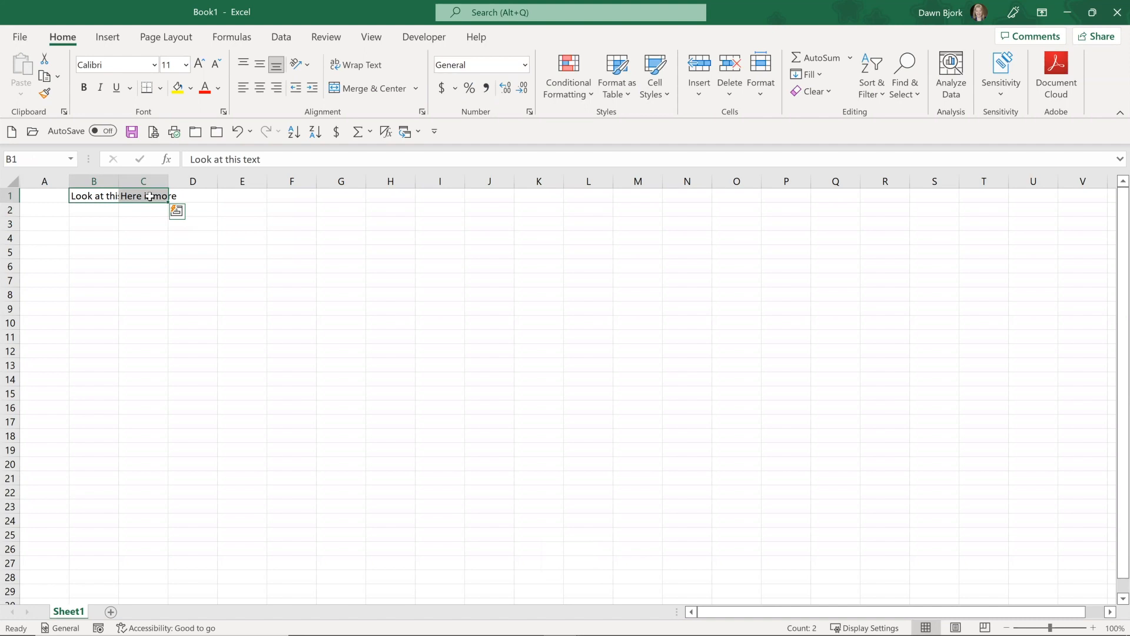
key(ctrl+shift+w)
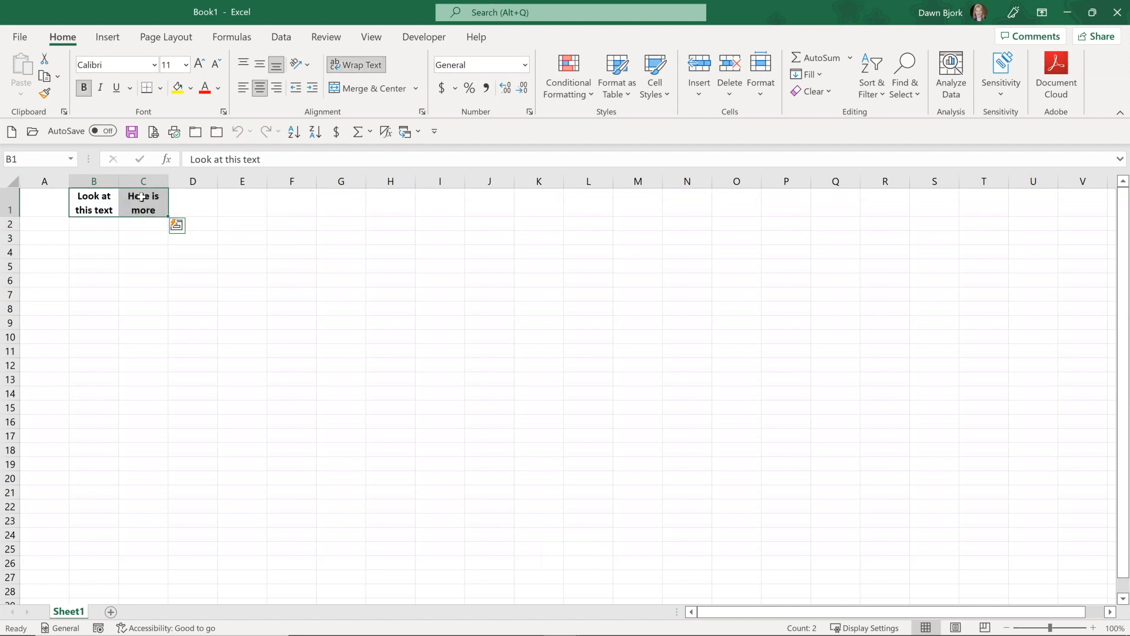
click(147, 205)
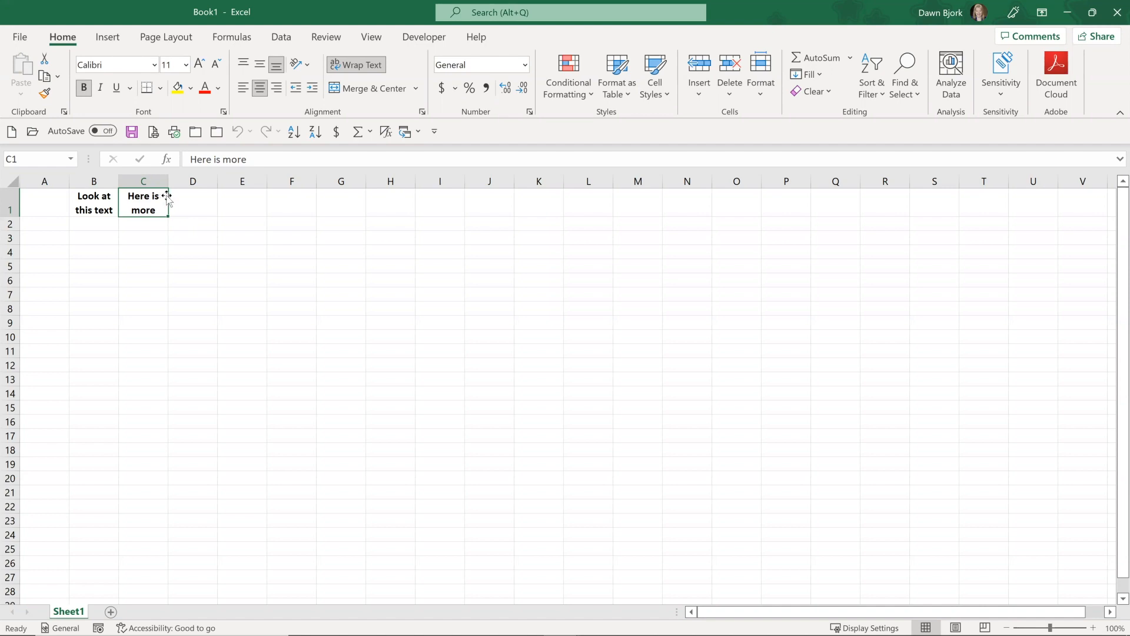
Delete Book1's row 1 test entries and switch back to the Running macros workbook.
click(10, 194)
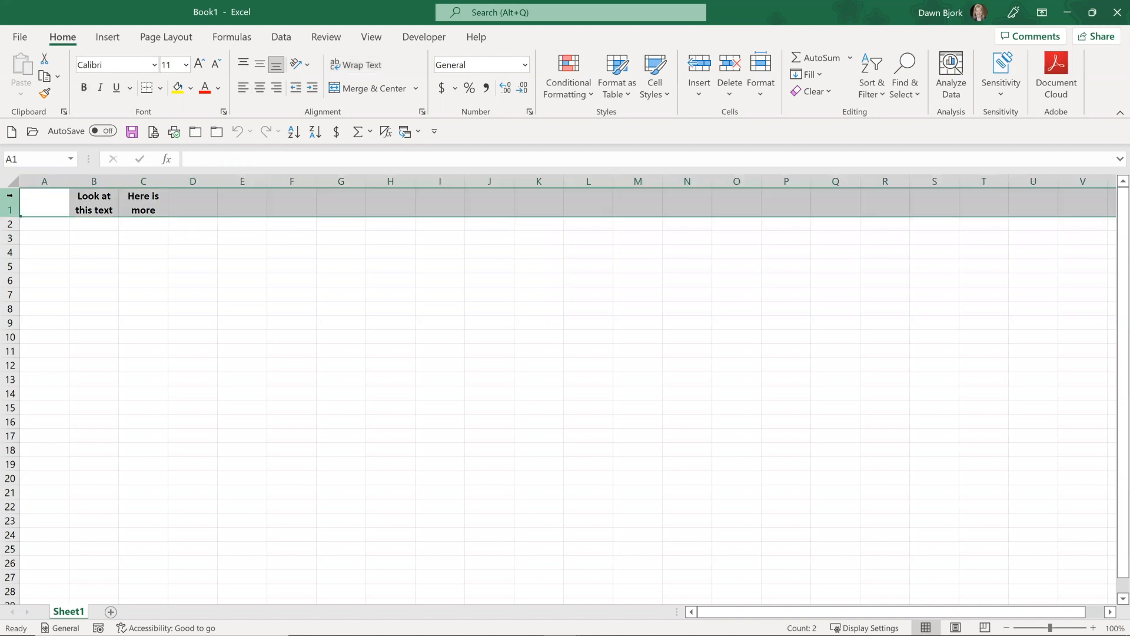
right_click(12, 195)
click(72, 347)
click(53, 195)
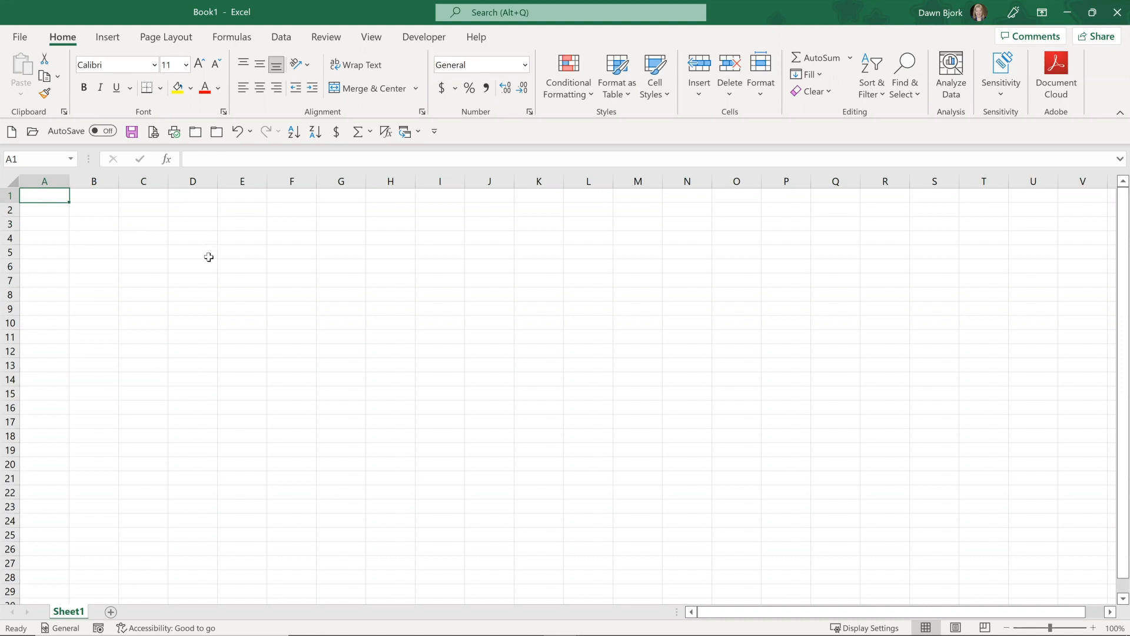
click(419, 131)
click(431, 157)
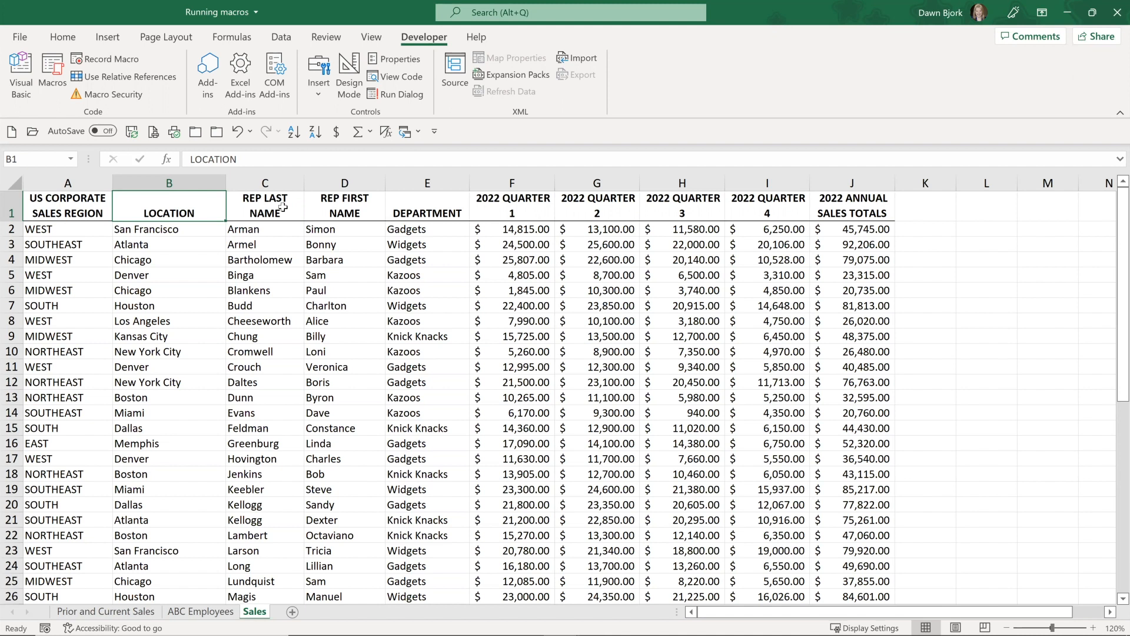
Switch to Book1 from the Switch Windows list and zoom its grid to 292%.
click(418, 130)
click(418, 129)
click(415, 131)
click(418, 212)
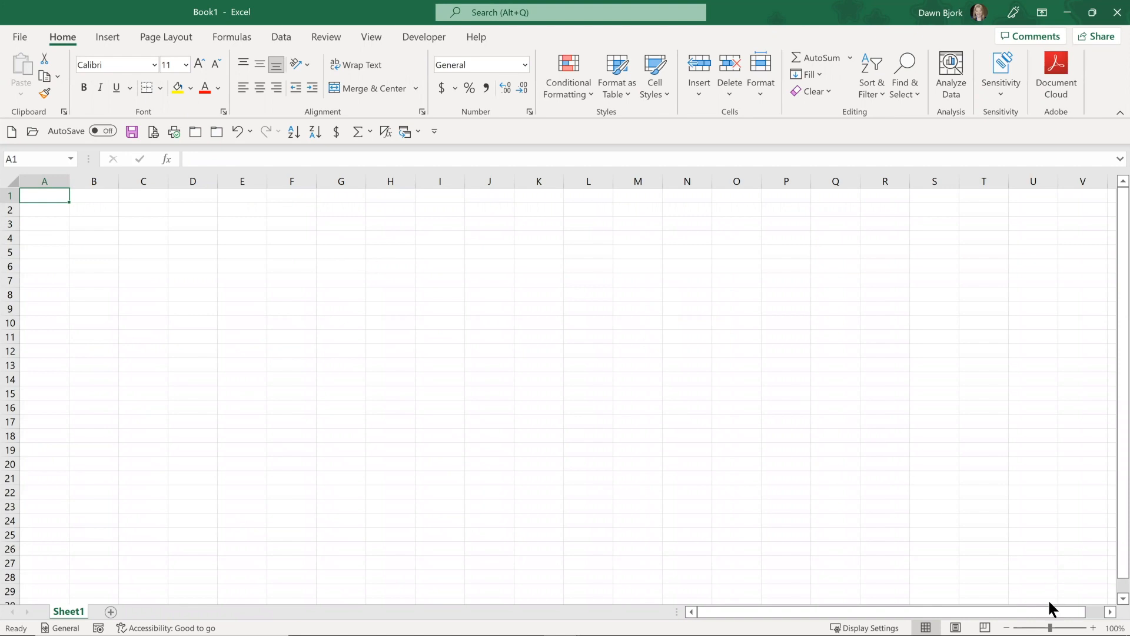
click(1067, 627)
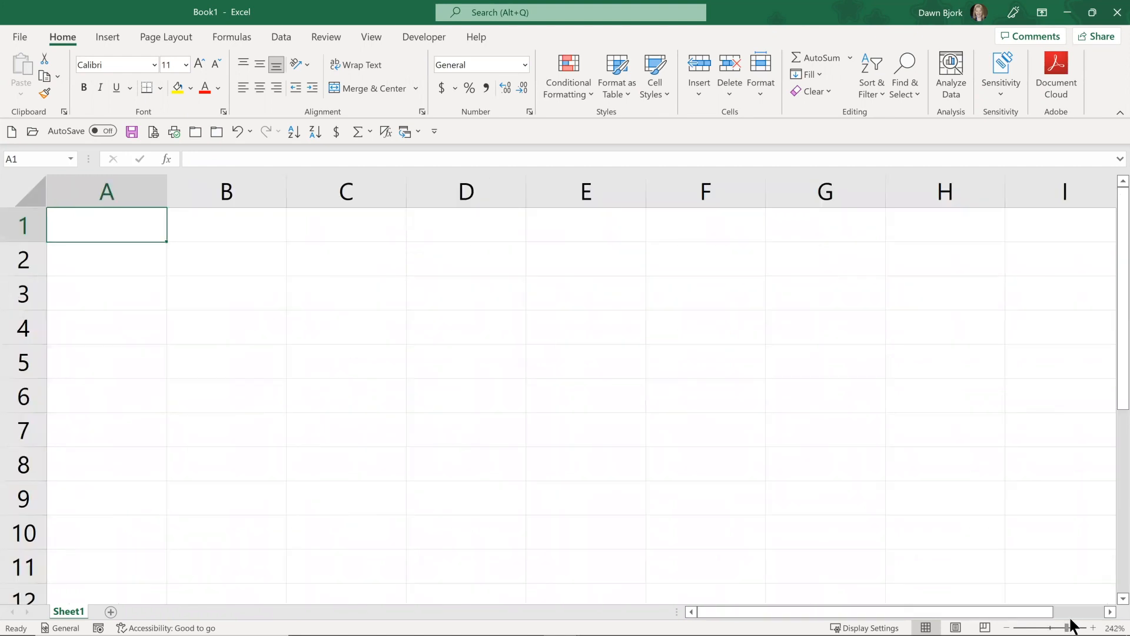
click(1073, 625)
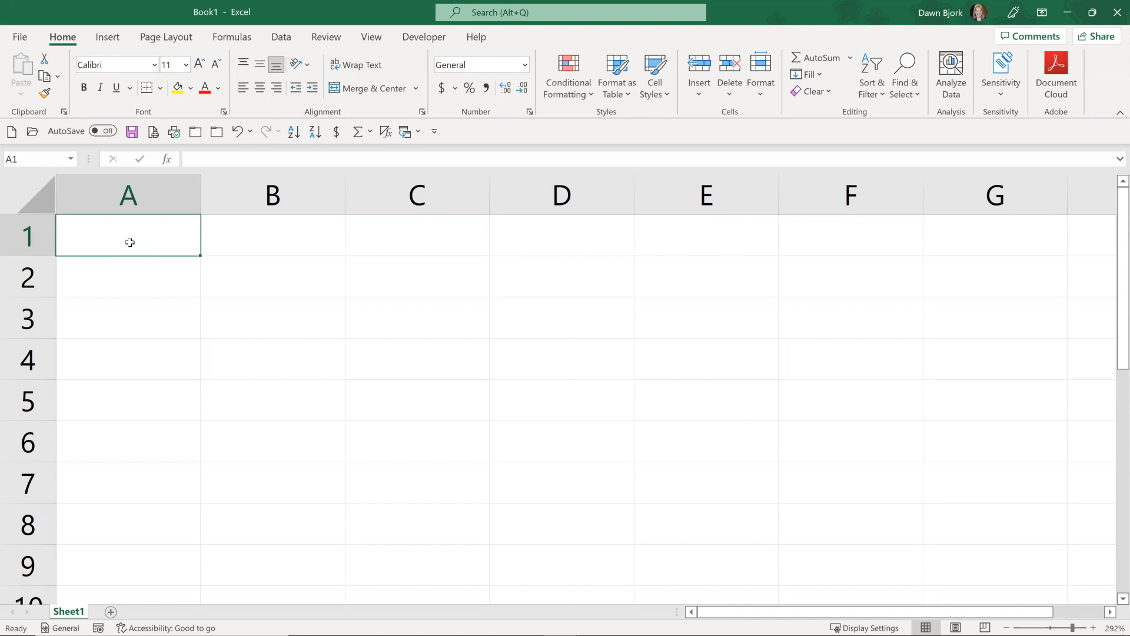
Save the new Book1 workbook to OneDrive Documents.
click(132, 130)
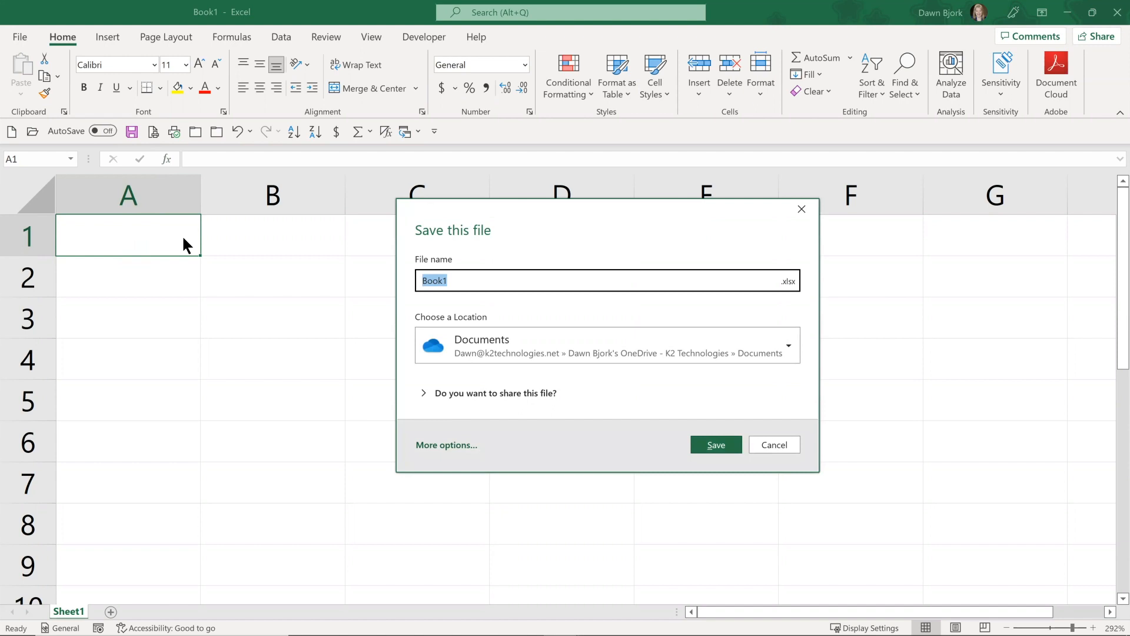
click(718, 445)
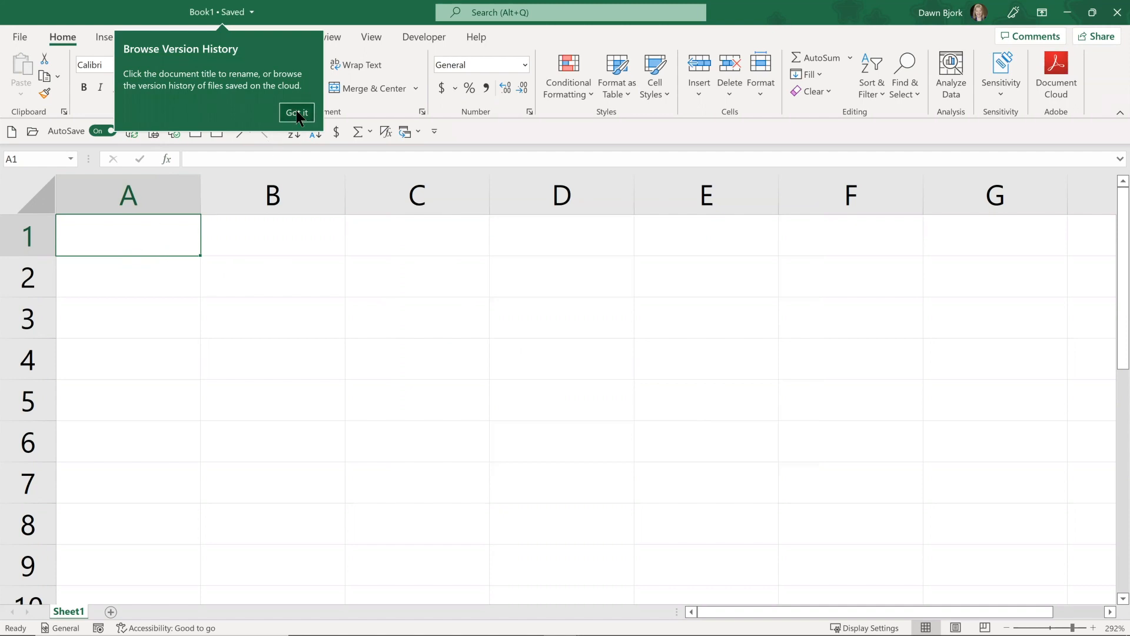
click(297, 113)
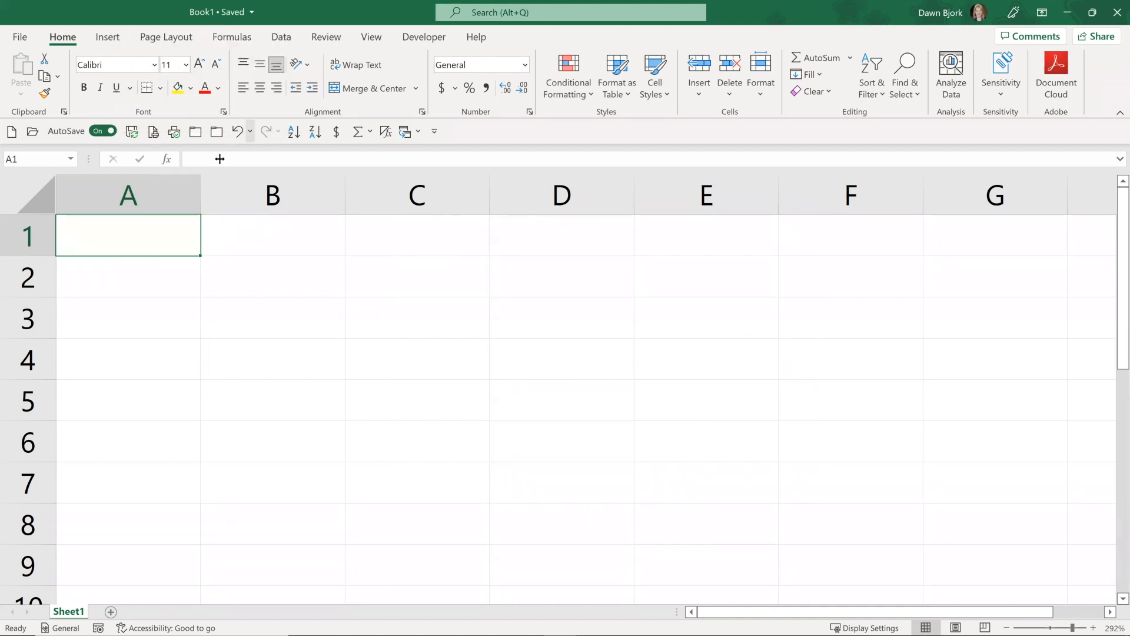
Save a copy of the workbook named 'Practice Macros'.
click(20, 38)
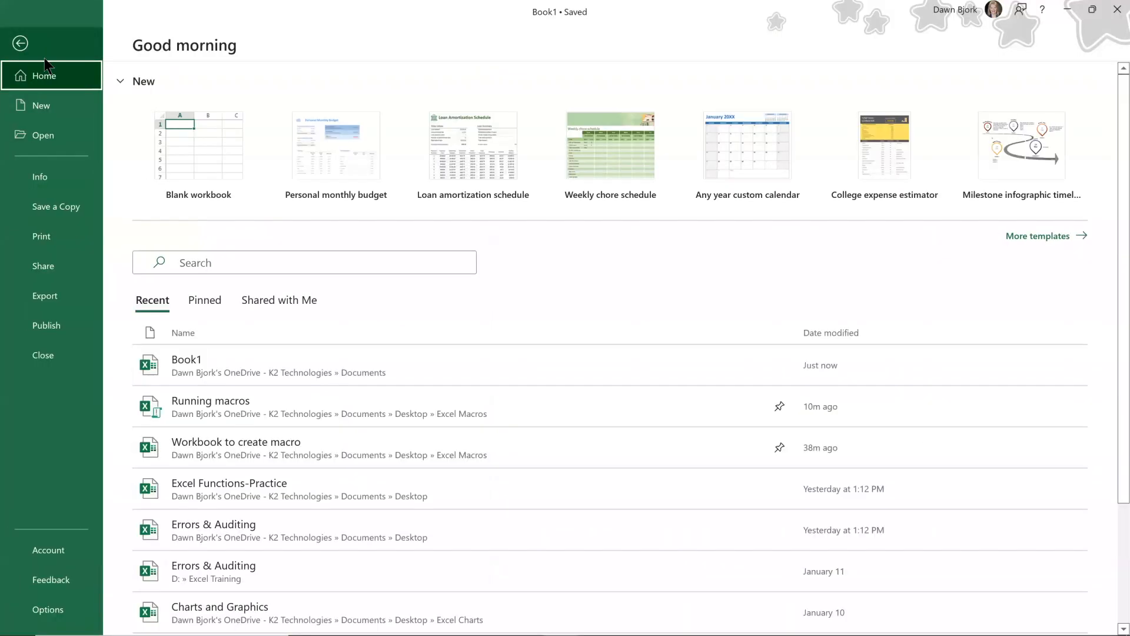
click(68, 209)
click(545, 111)
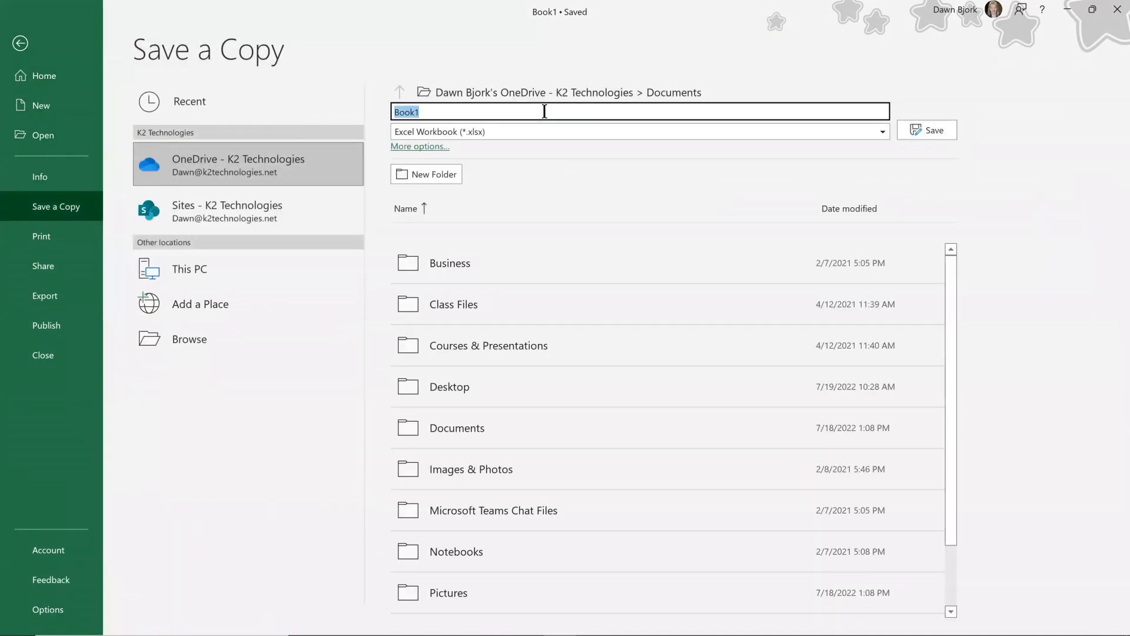
text(Practice Macros)
click(922, 123)
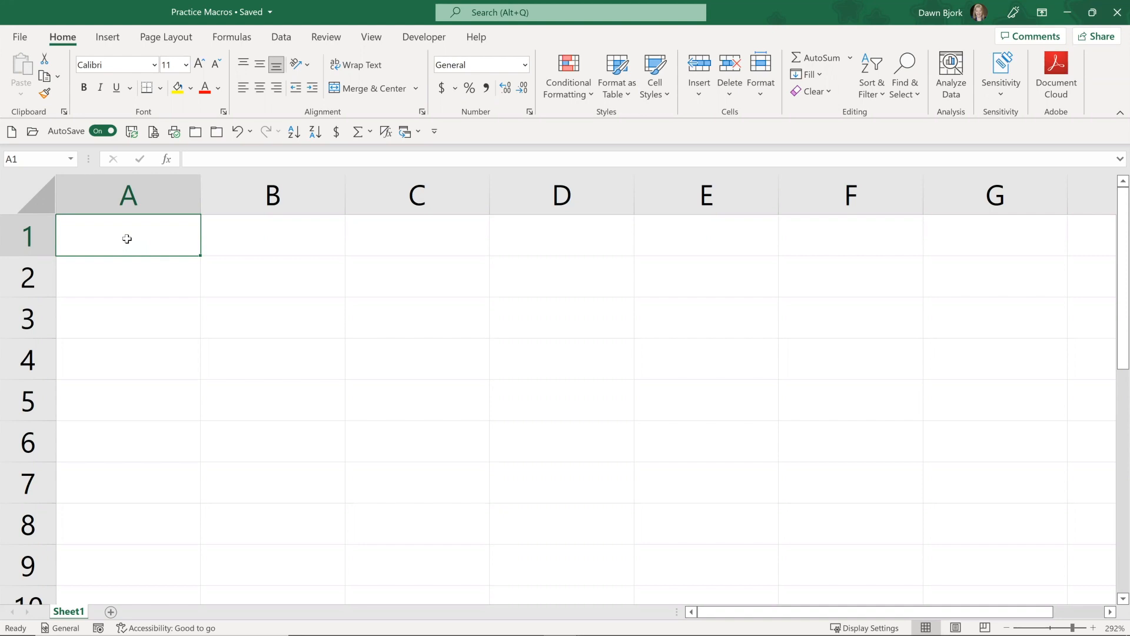
Select cell A1 and bring up the Developer tab commands.
click(468, 368)
click(125, 229)
click(426, 38)
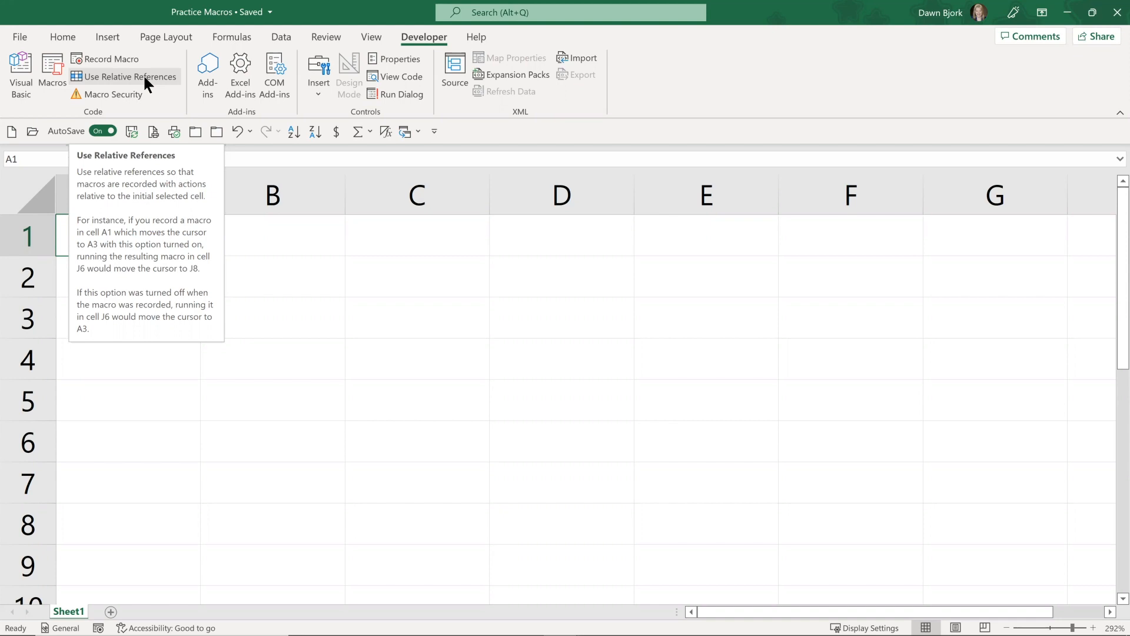
Toggle Use Relative References on in the Developer tab.
click(146, 78)
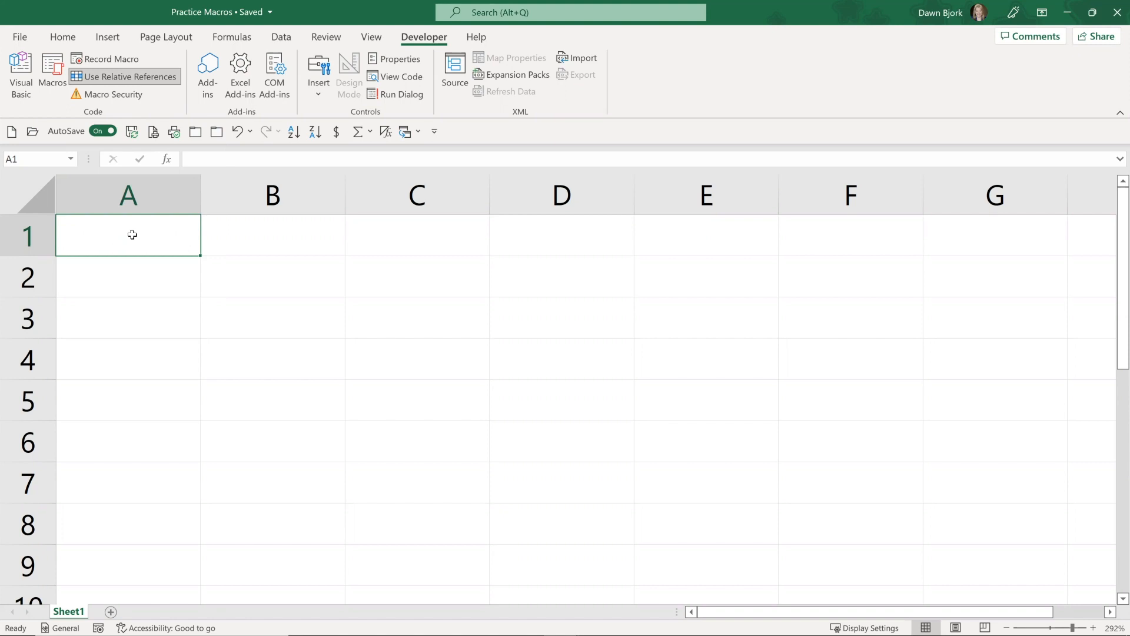
Start a new macro recording and name it NewMacro.
click(101, 56)
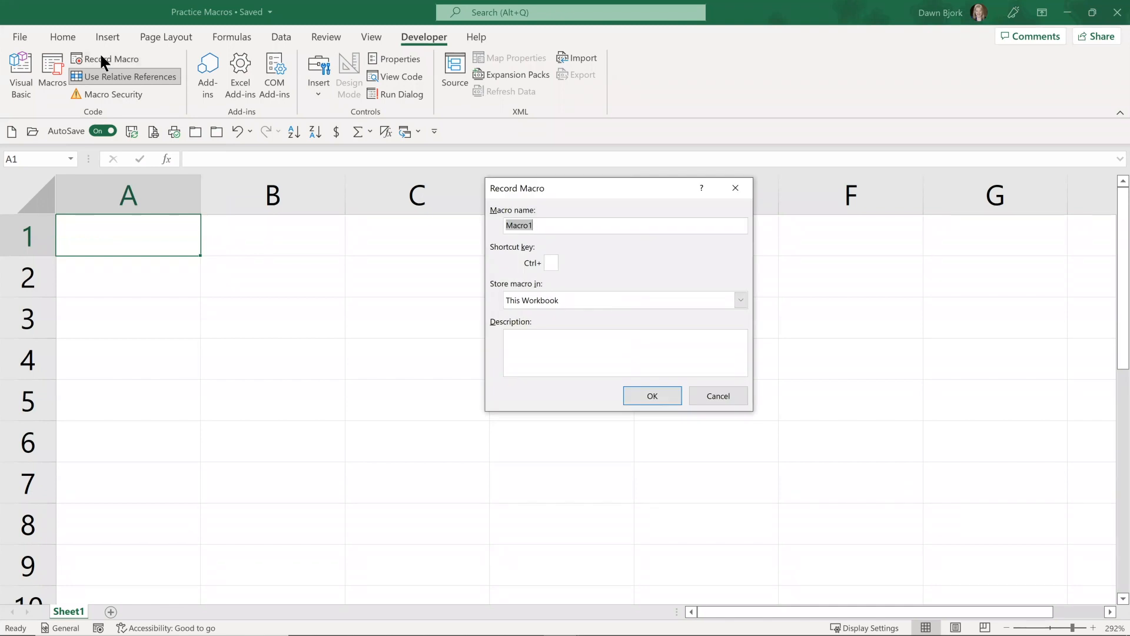
text(F)
key(BackSpace)
text(New)
text(Macro)
Set the macro's shortcut key to Ctrl+Shift+N.
text(N)
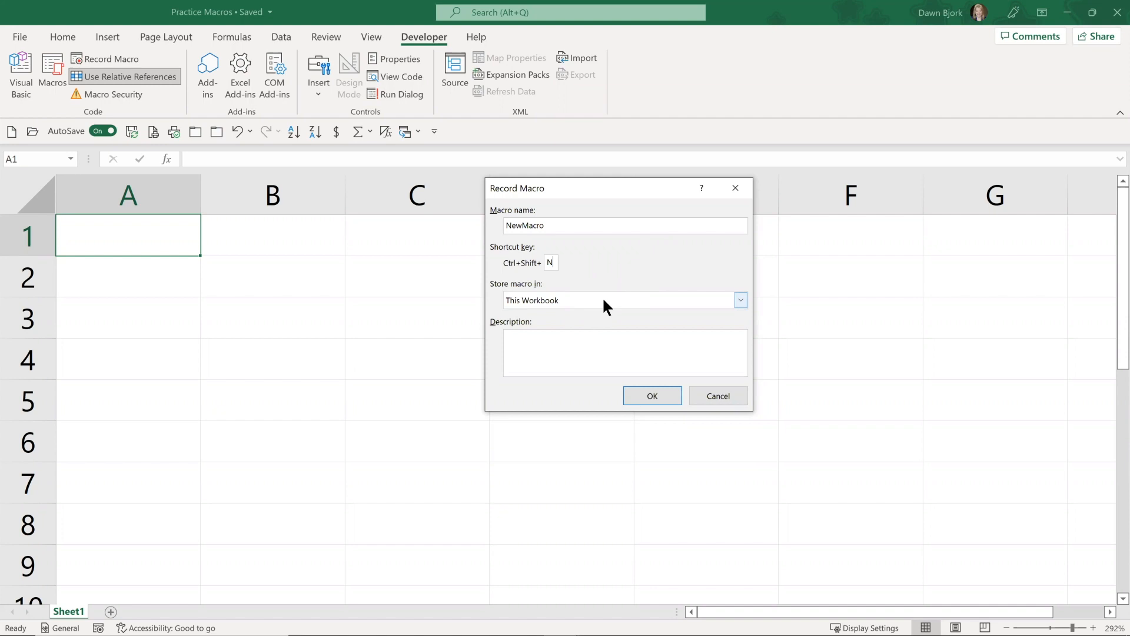
Keep storage in This Workbook and add the description 'Practice macro to demonstrate features'.
click(586, 301)
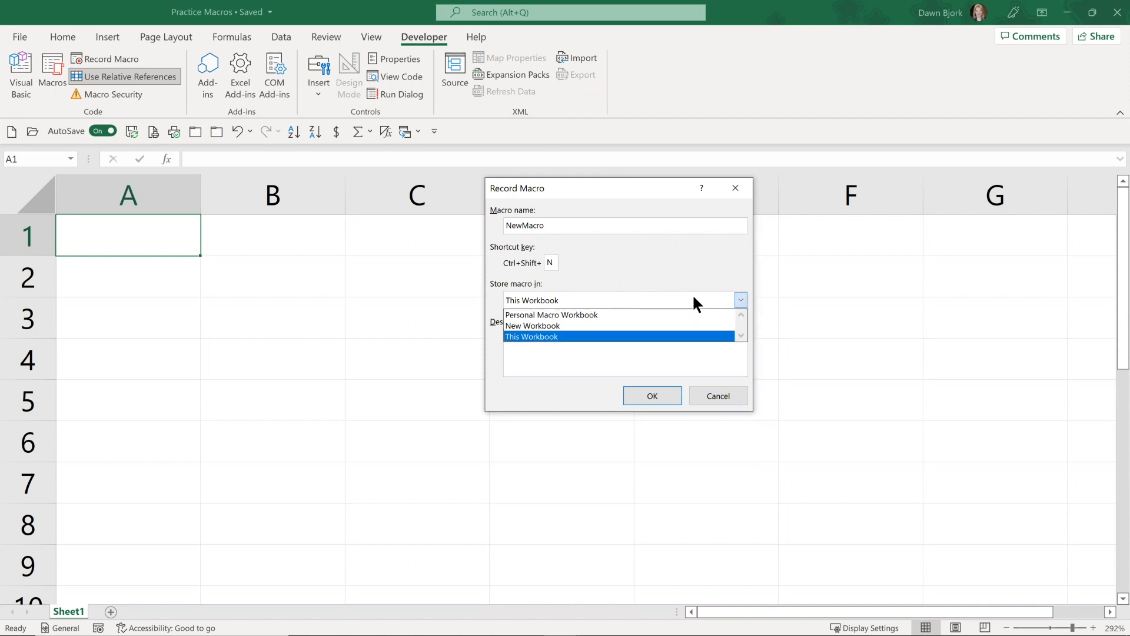
click(679, 257)
click(552, 338)
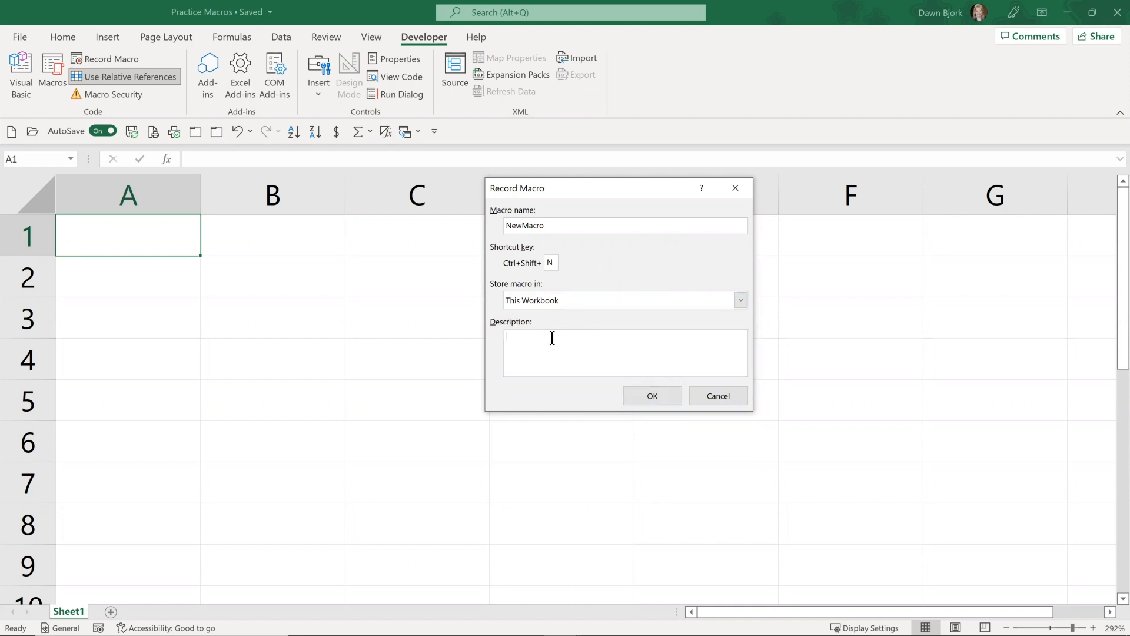
text(Practice macro to demonstrate features)
Confirm the Record Macro settings so NewMacro starts recording.
click(653, 391)
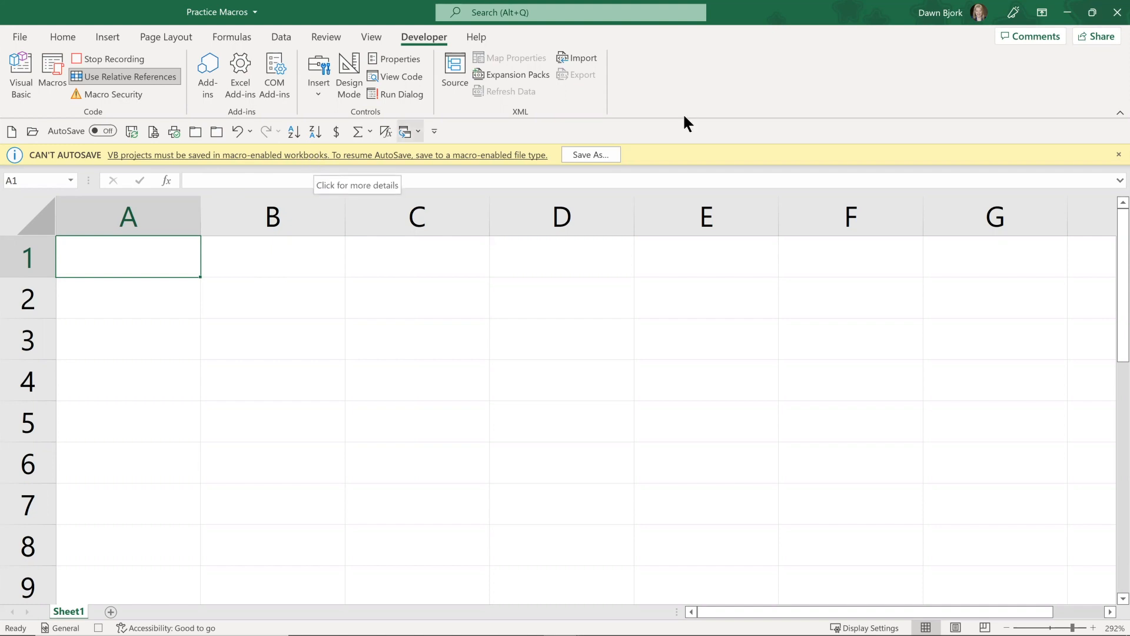
Dismiss the AutoSave warning, then enter a first name, surname, Blue and Fruit in A1:A4.
click(1116, 155)
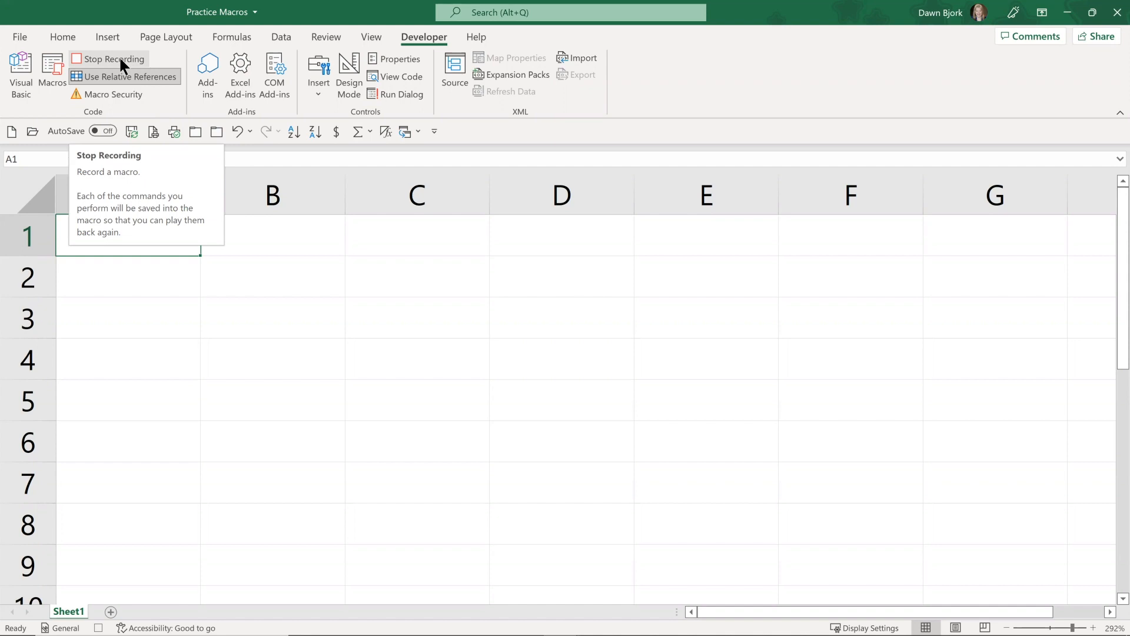
mouse_move(100, 616)
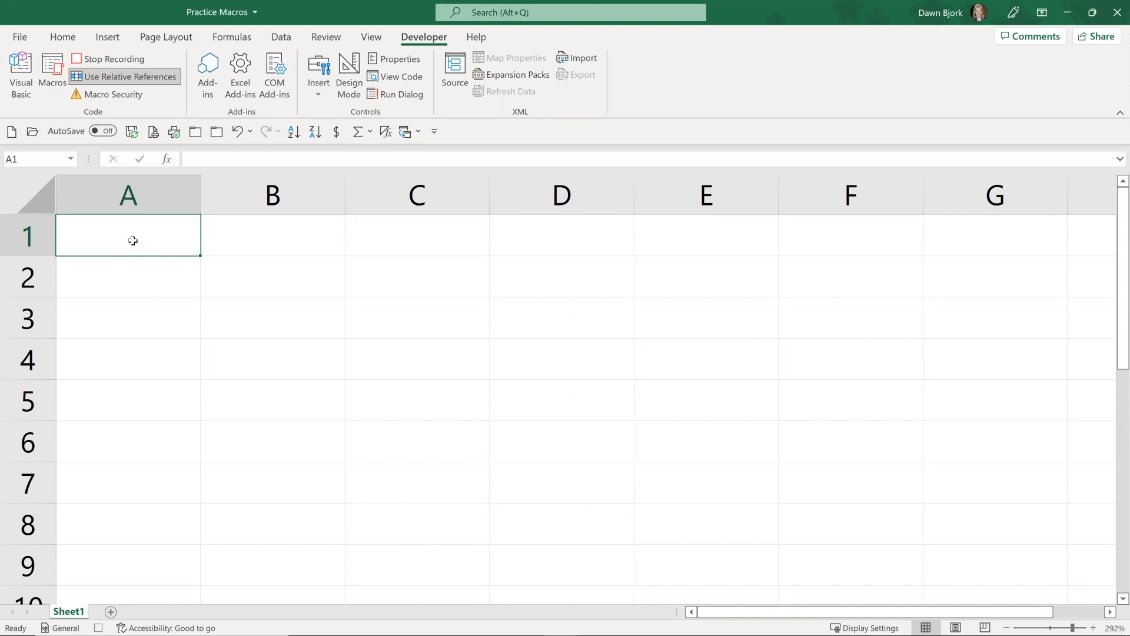
text(DAwn)
key(BackSpace)
key(BackSpace)
key(BackSpace)
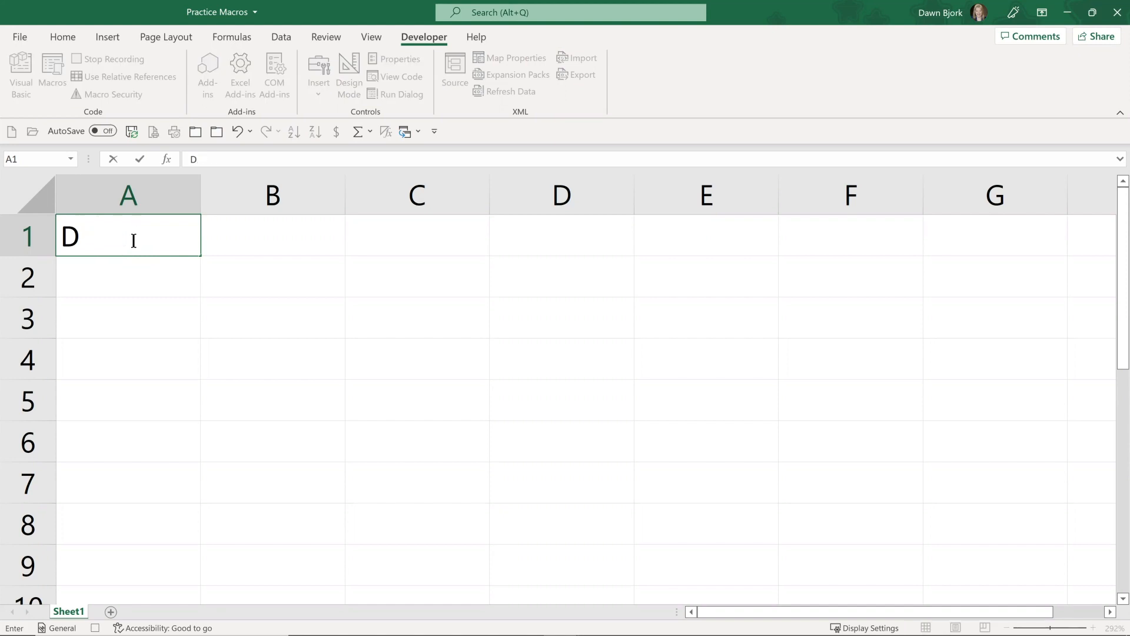
text(awn)
key(Return)
text(Bjork)
key(Return)
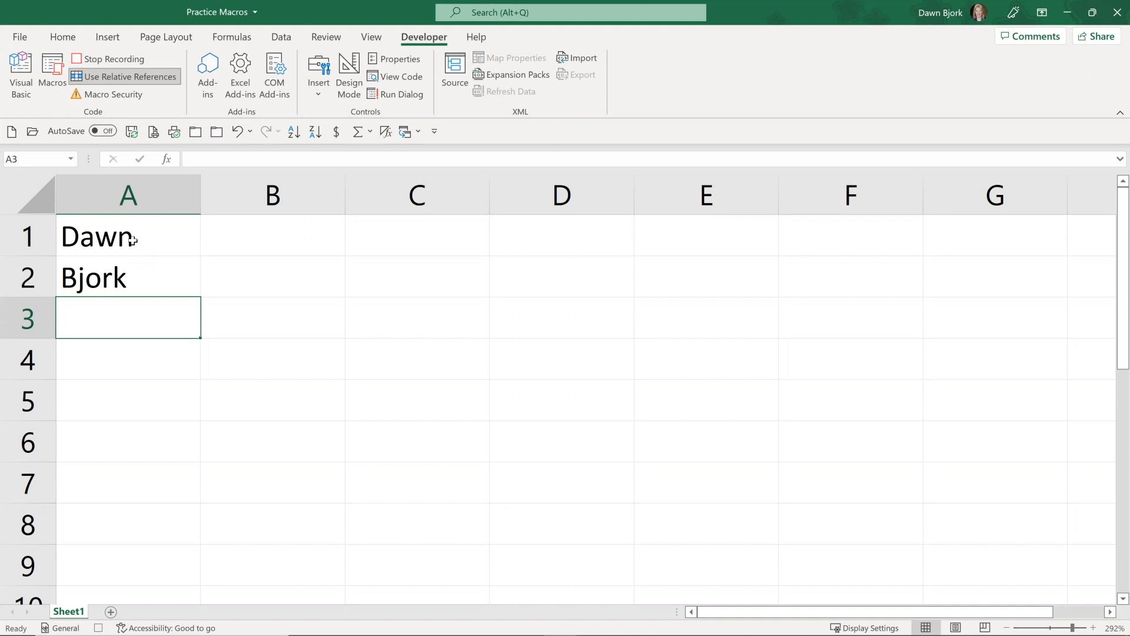
text(Blue)
key(Return)
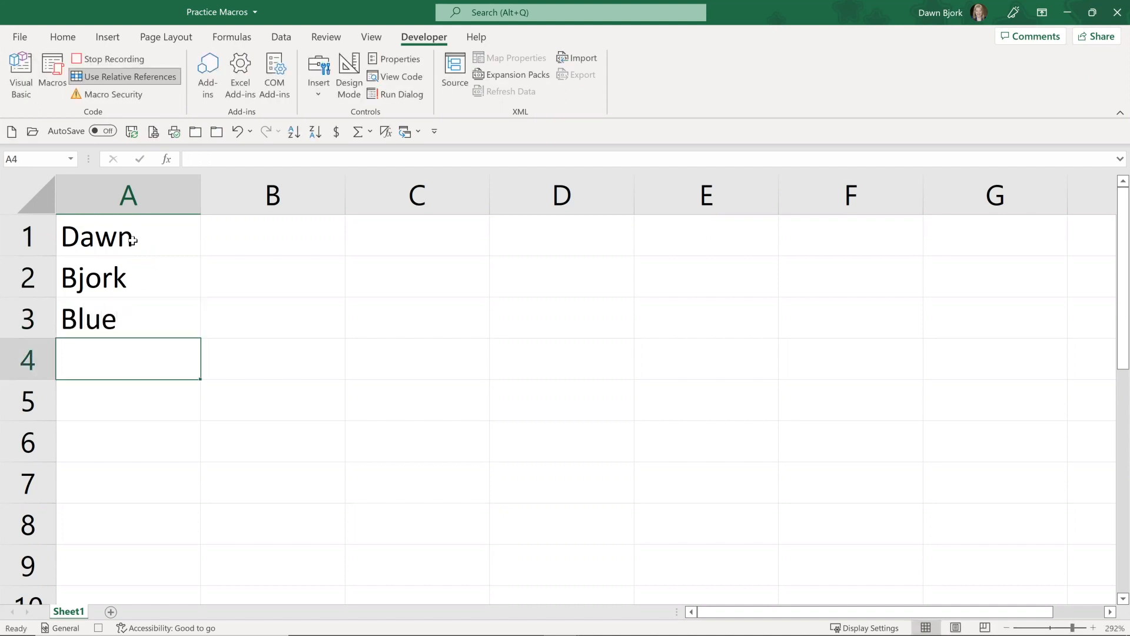
text(Fruit)
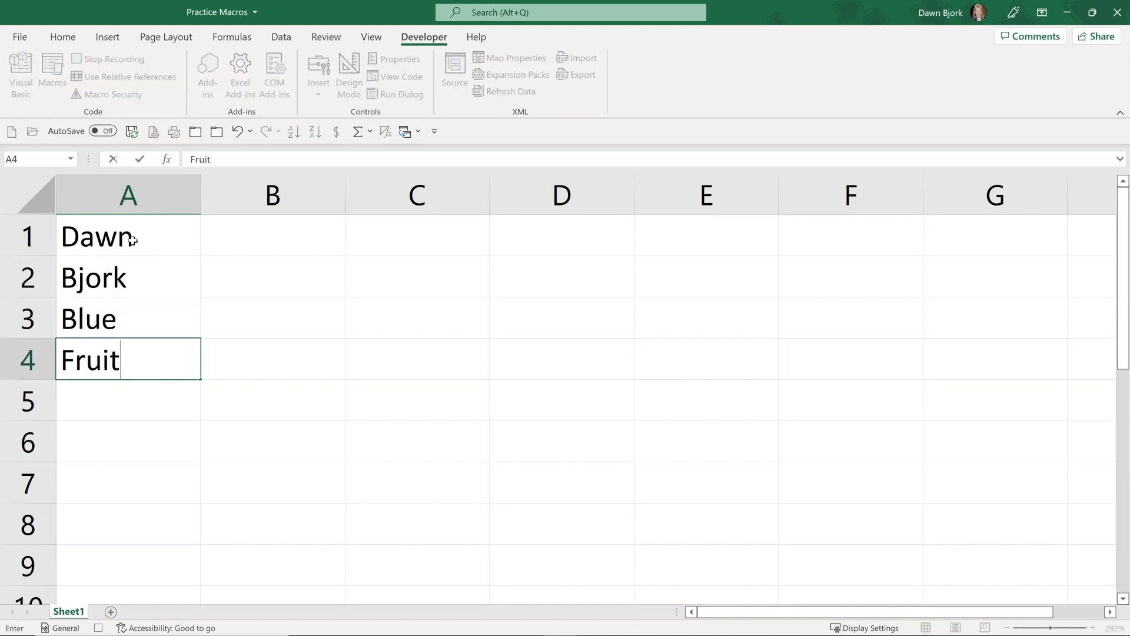
key(Return)
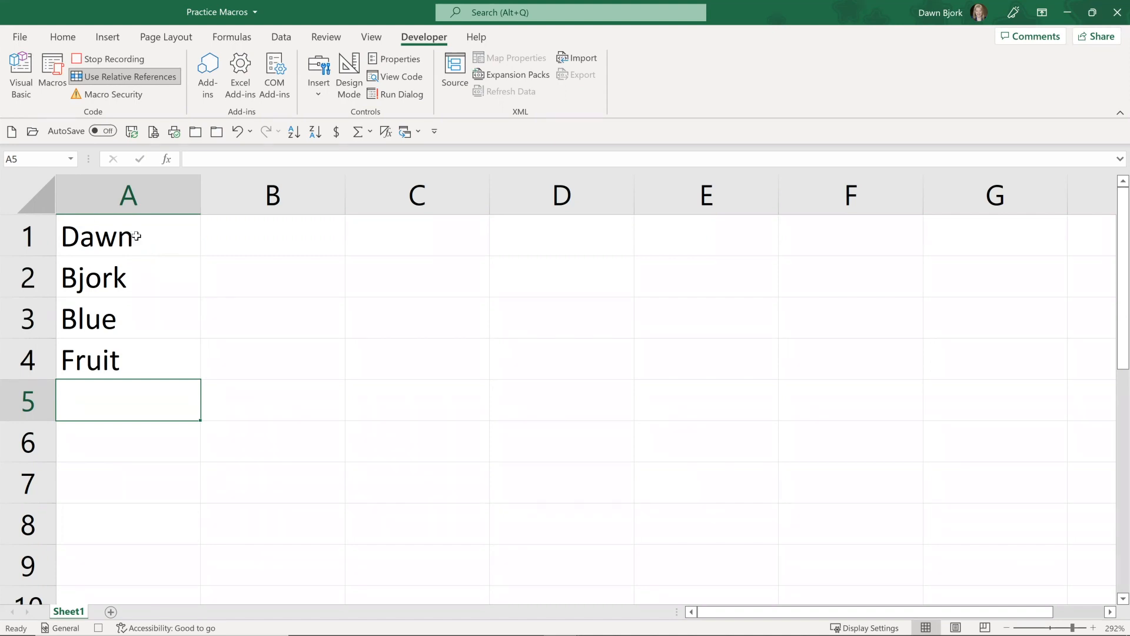
Format the names in A1:A2 as 36-point text in the blue theme colour.
drag(136, 236, 139, 271)
click(69, 34)
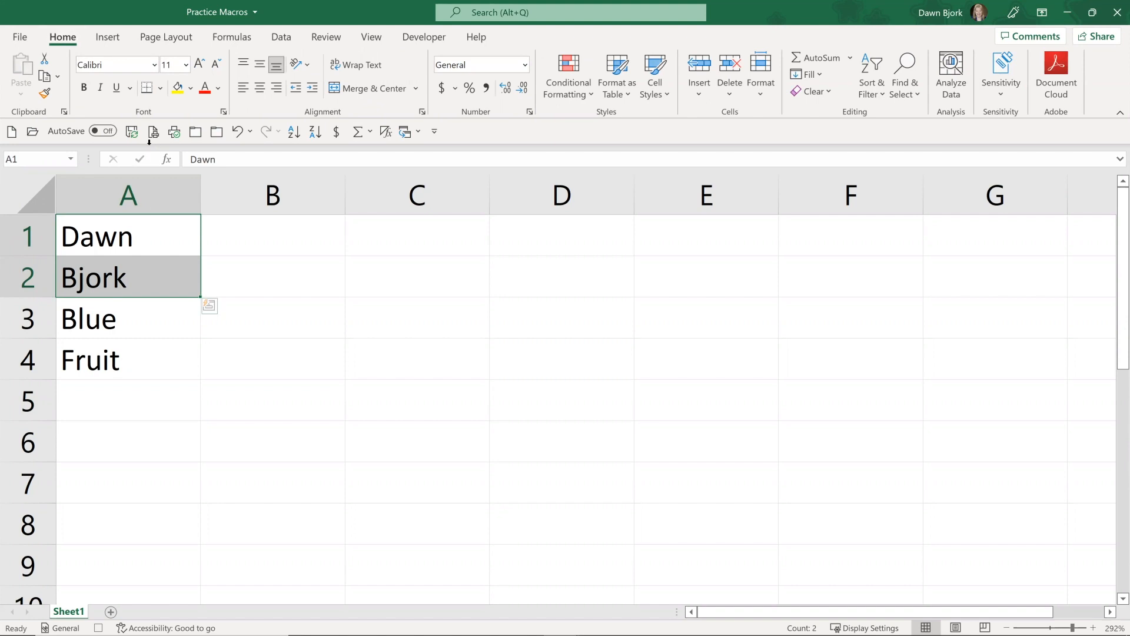
click(186, 61)
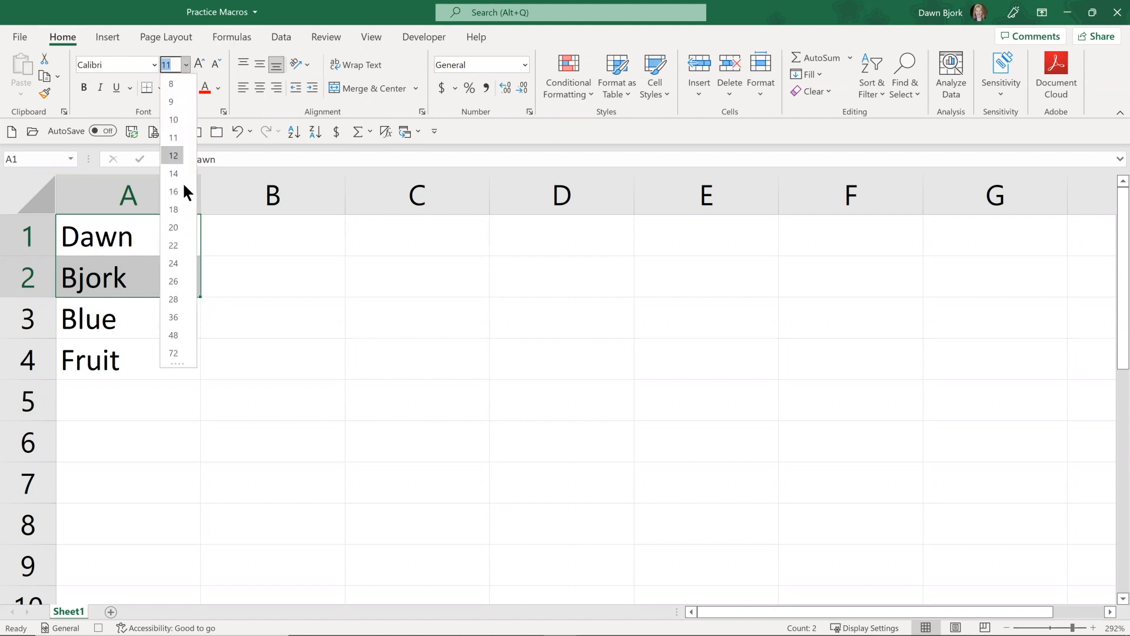
click(175, 317)
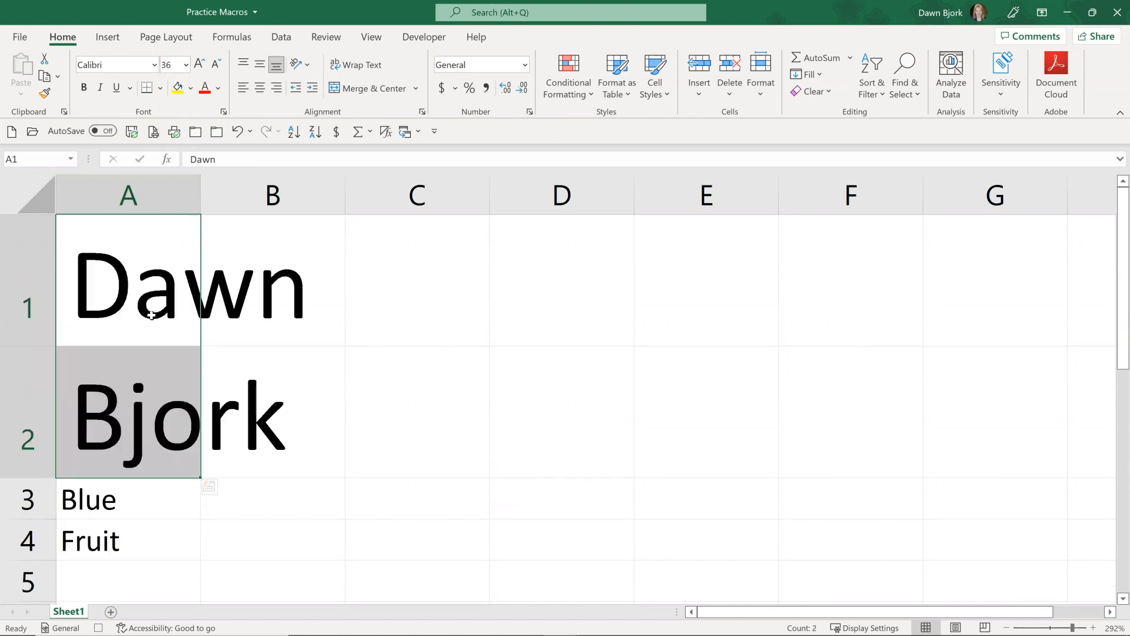
click(218, 90)
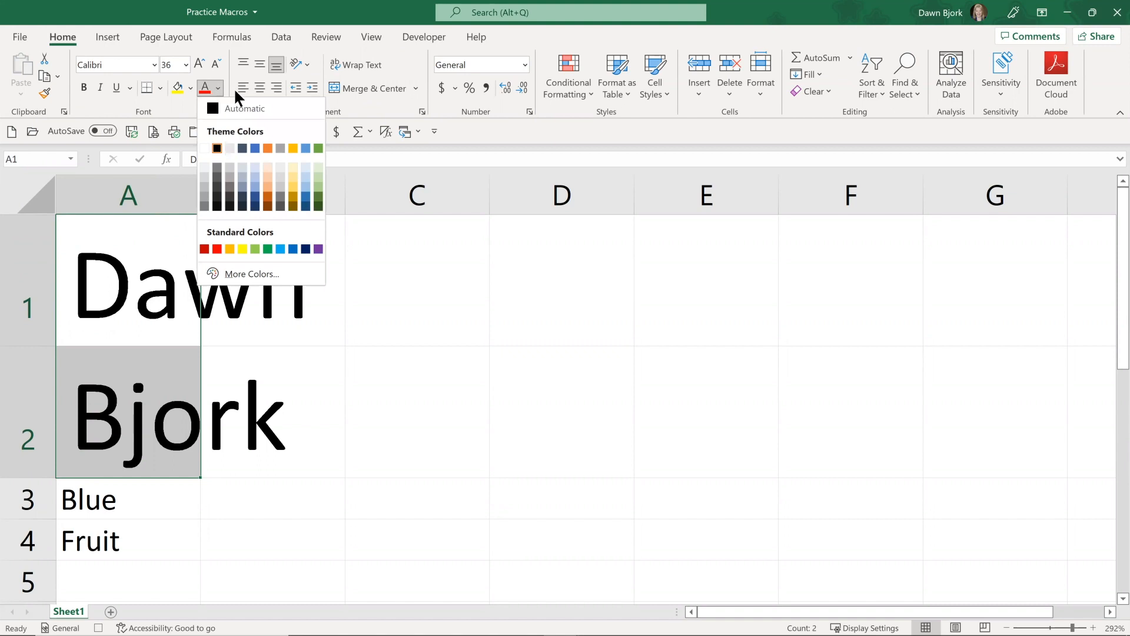
click(255, 149)
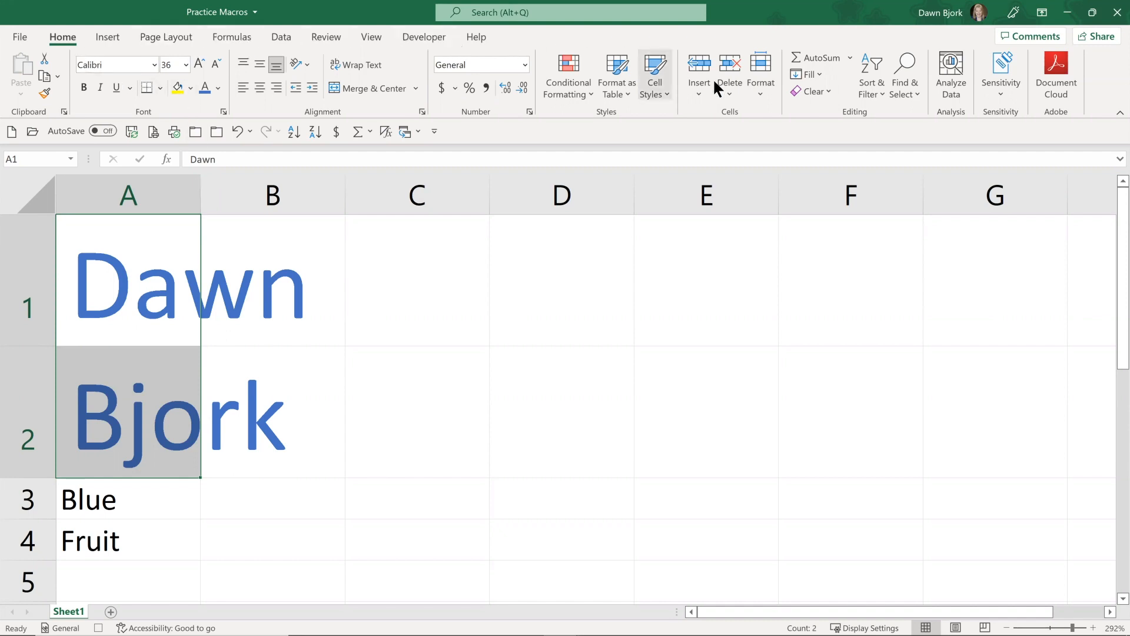
AutoFit column A's width, then narrow the selection to cell A1.
click(761, 98)
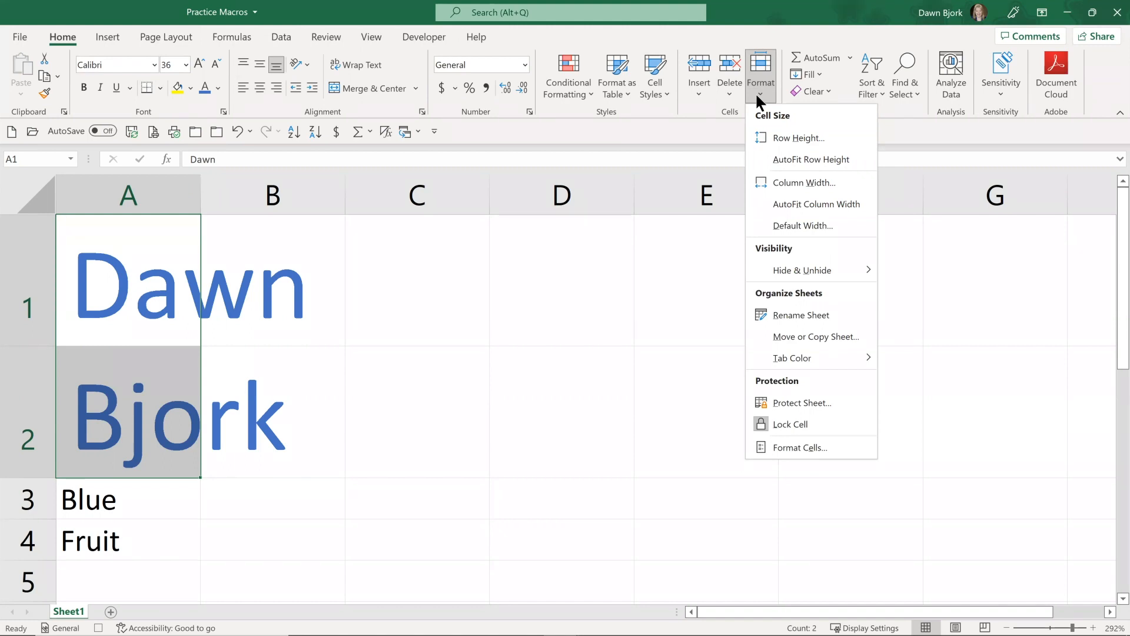
click(812, 204)
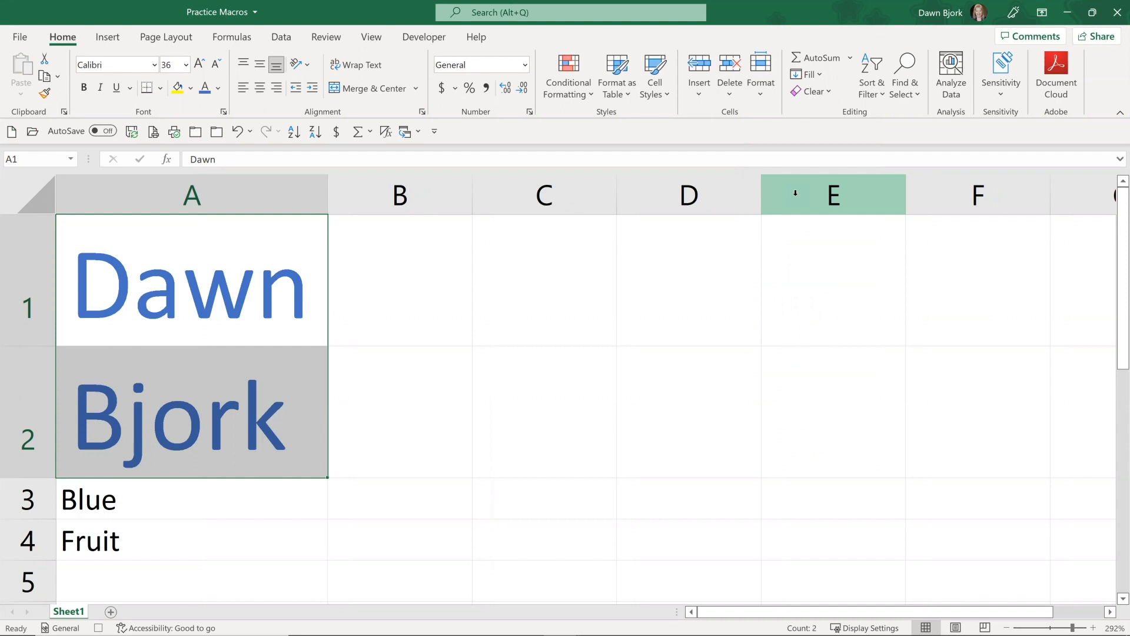
key(shift+Up)
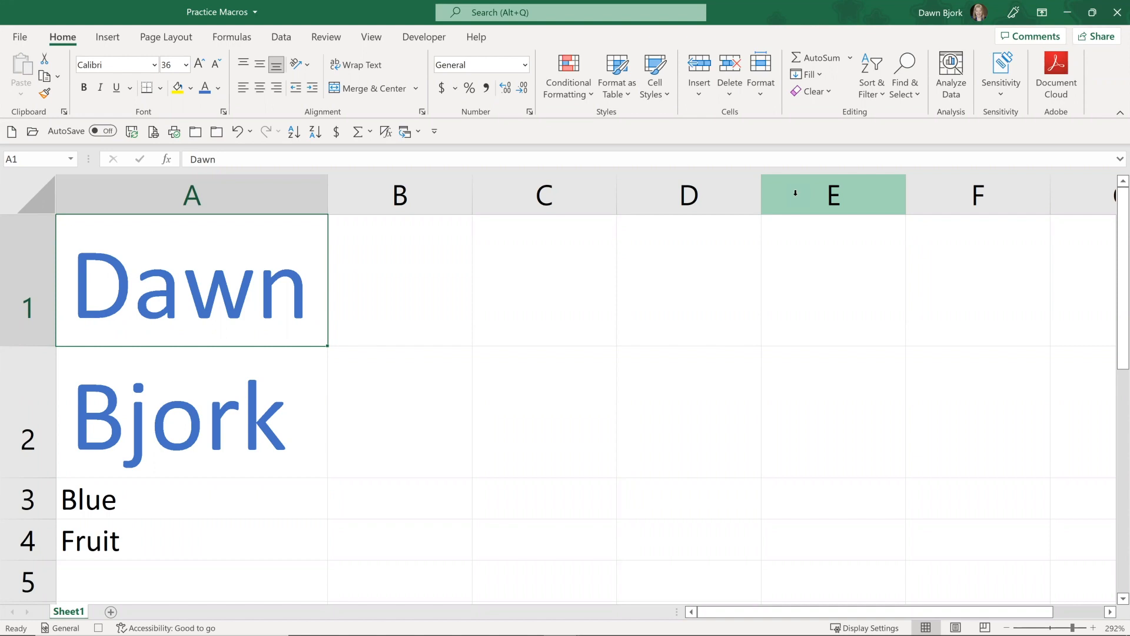
Stop recording NewMacro from the Developer tab's Code group.
click(424, 36)
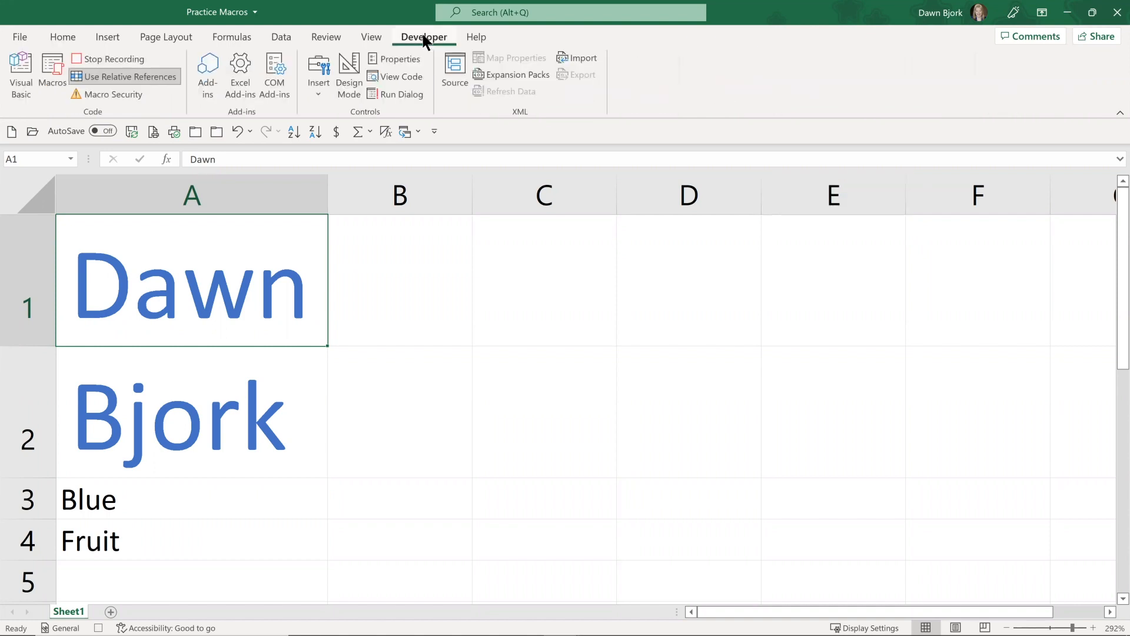
click(114, 61)
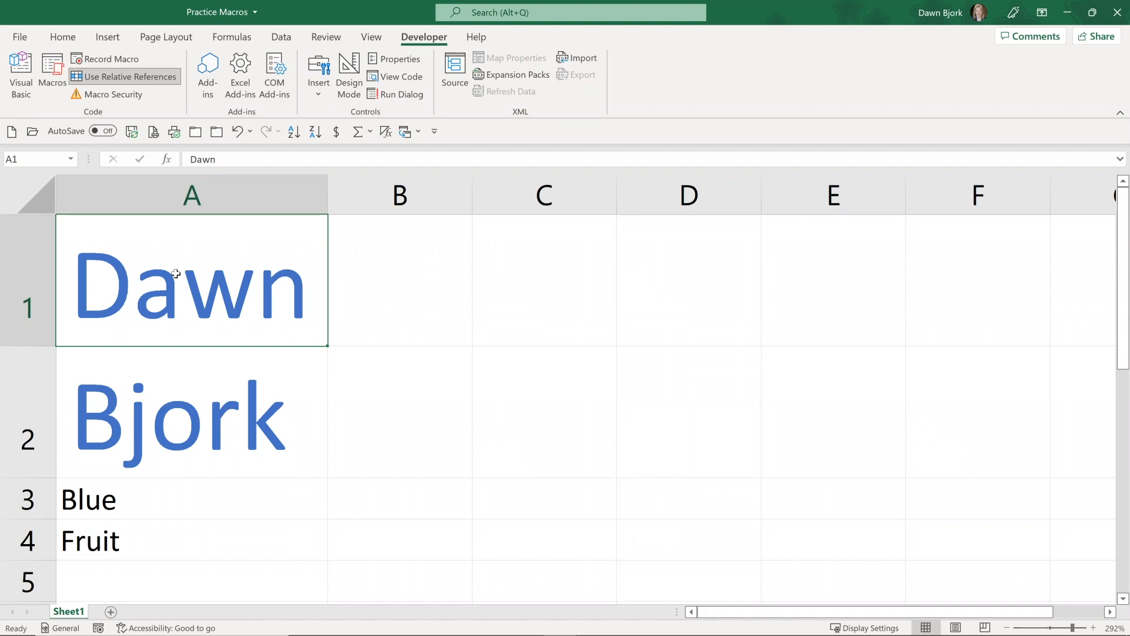
Save Practice Macros with Save As in the Excel Macro-Enabled Workbook (*.xlsm) format.
click(19, 38)
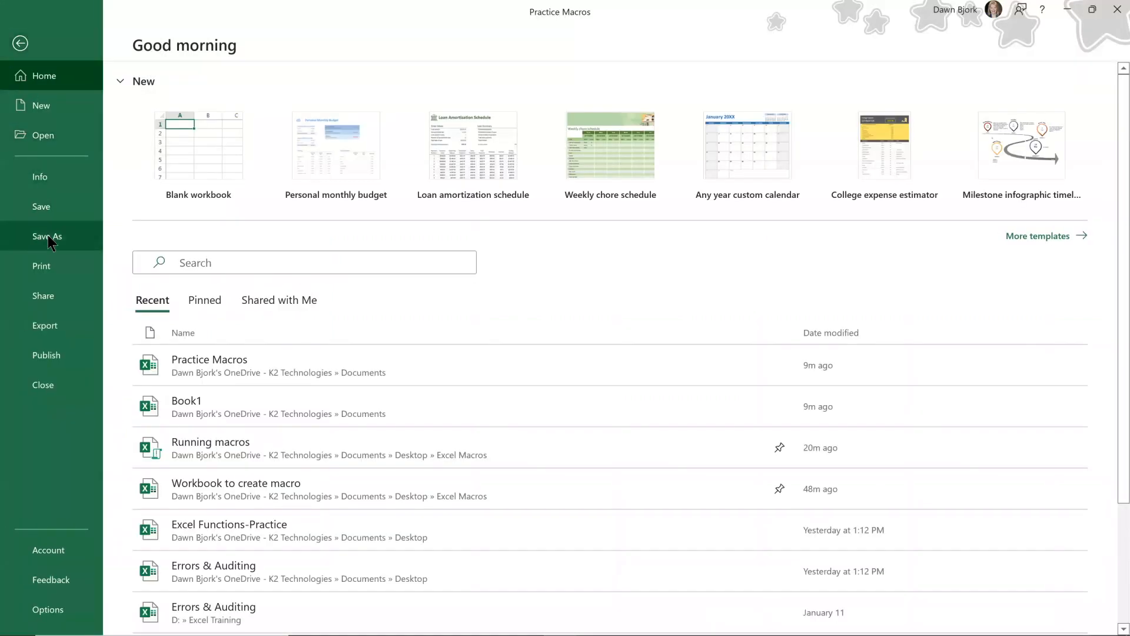
click(48, 235)
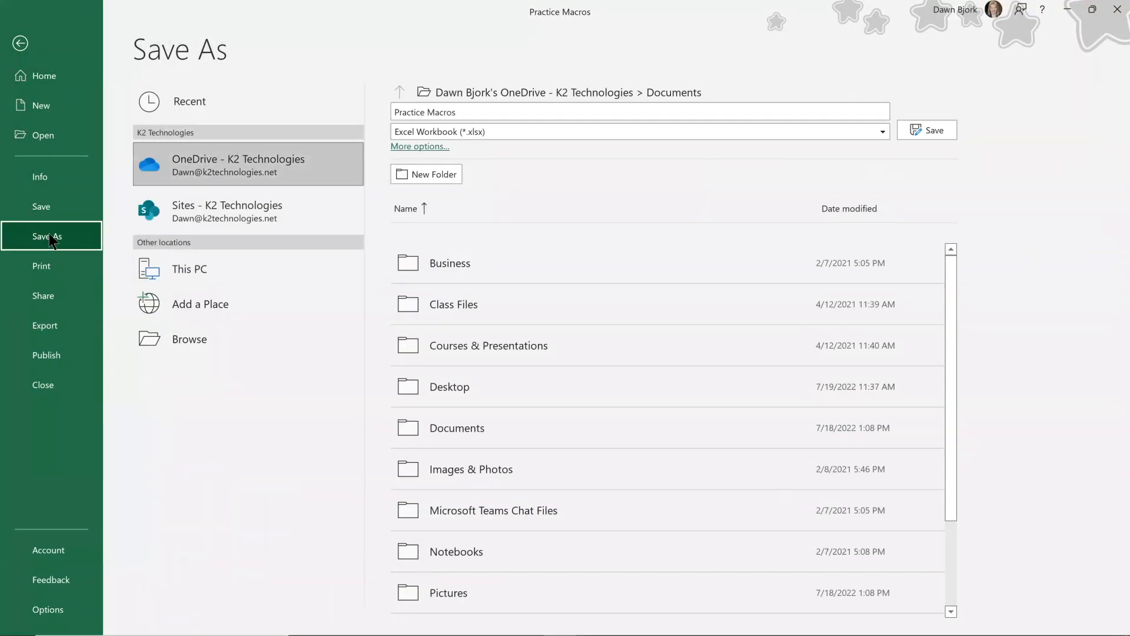
click(510, 132)
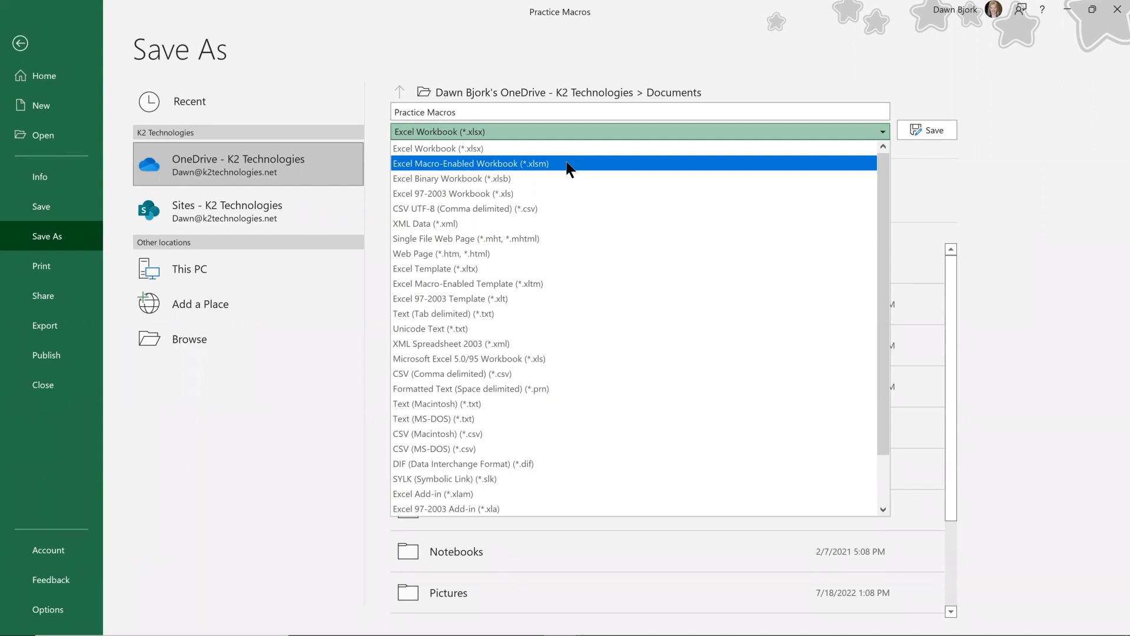
click(569, 164)
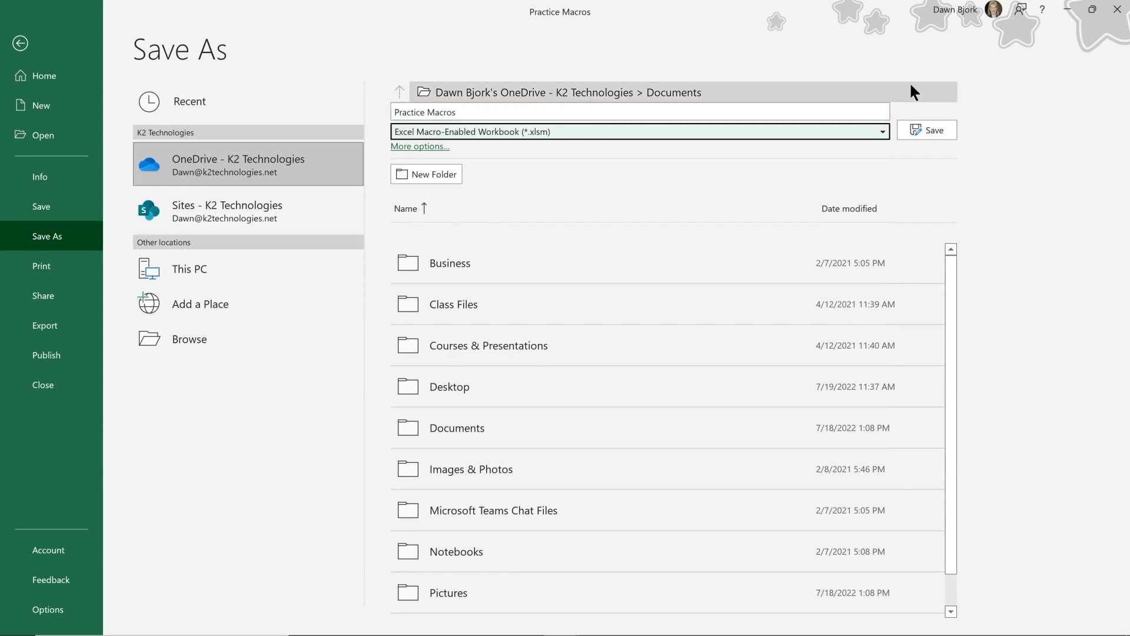
click(933, 126)
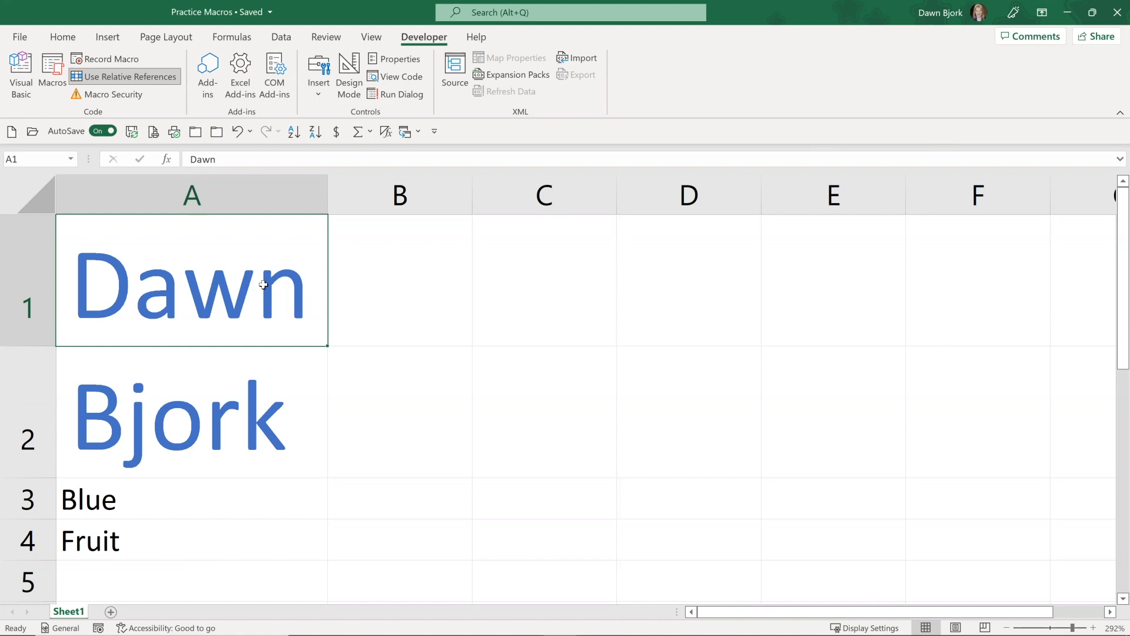
On a new zoomed-in Sheet2, run NewMacro from D3 with Ctrl+Shift+N.
click(111, 612)
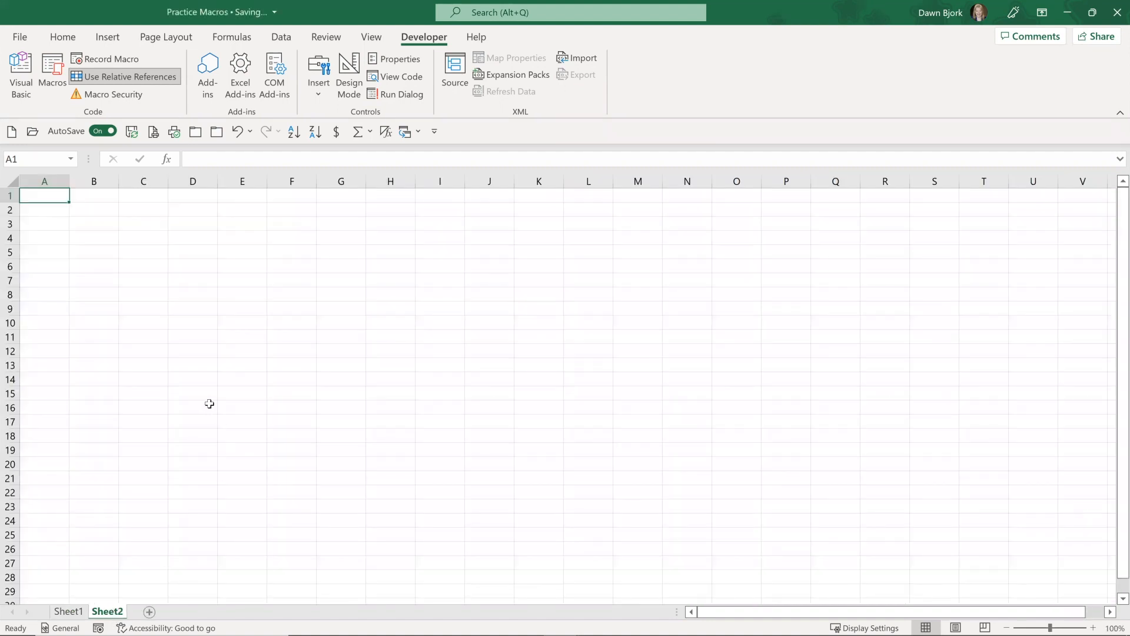
click(1070, 627)
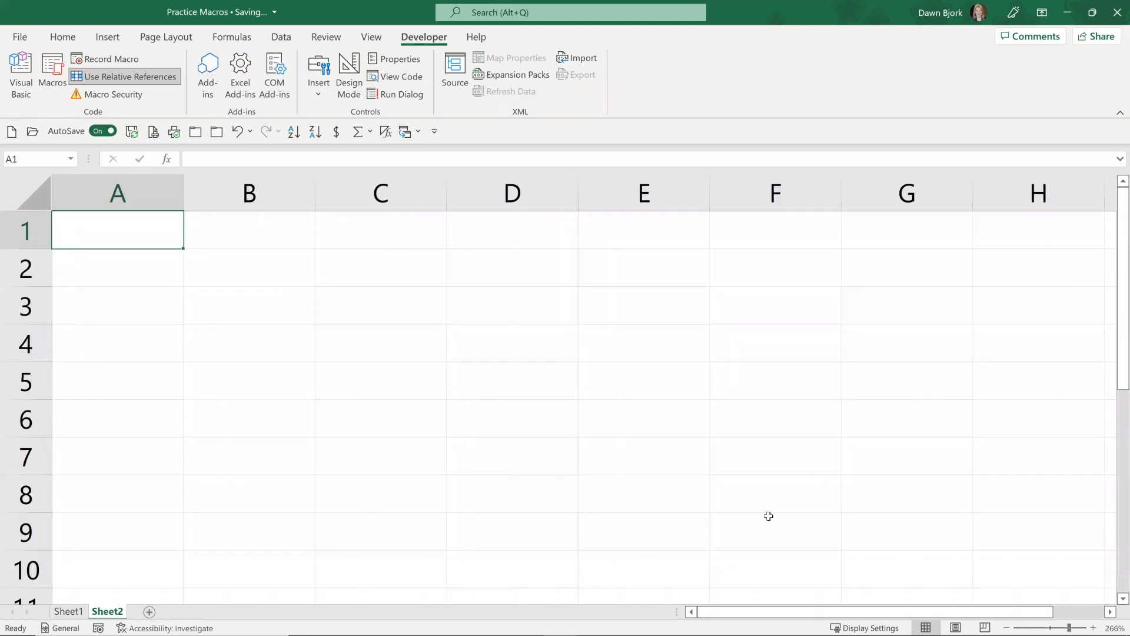
click(484, 307)
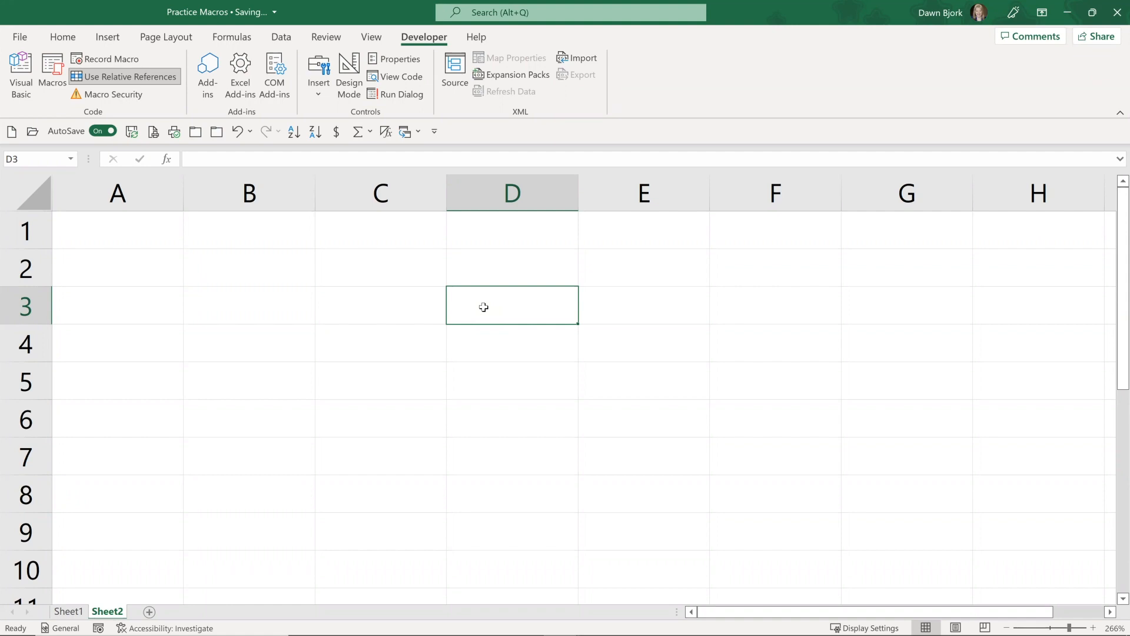
key(ctrl+shift+n)
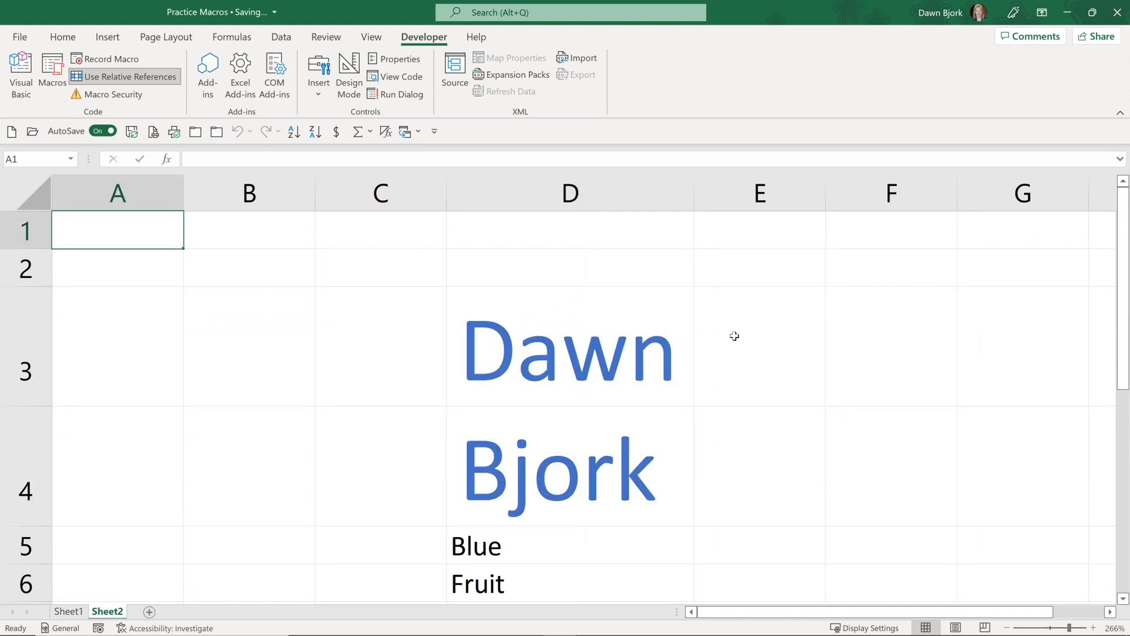
scroll(733, 340, down, 1)
scroll(733, 340, up, 1)
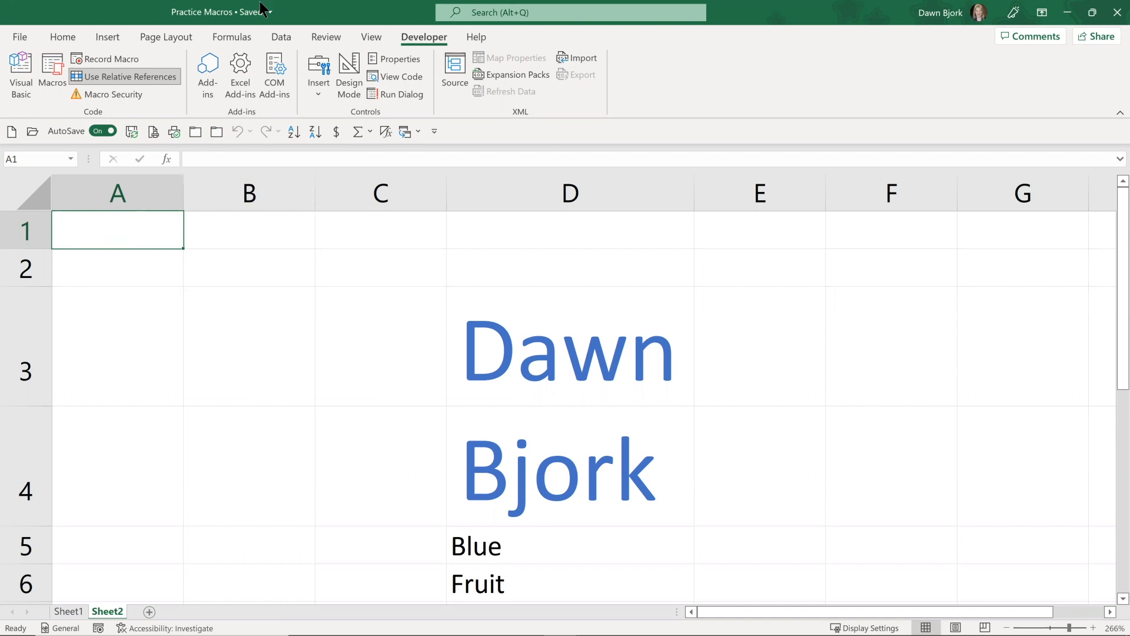
Use Switch Windows to bring up the 'Workbook to create macro' workbook with the Greenwood Café report.
click(419, 133)
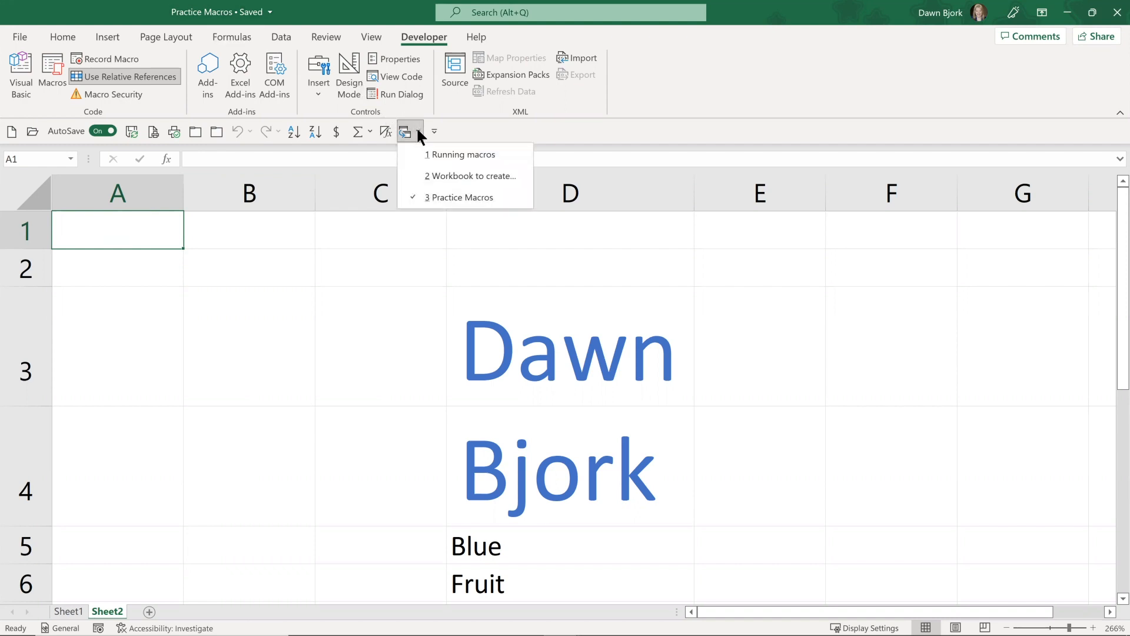
click(426, 173)
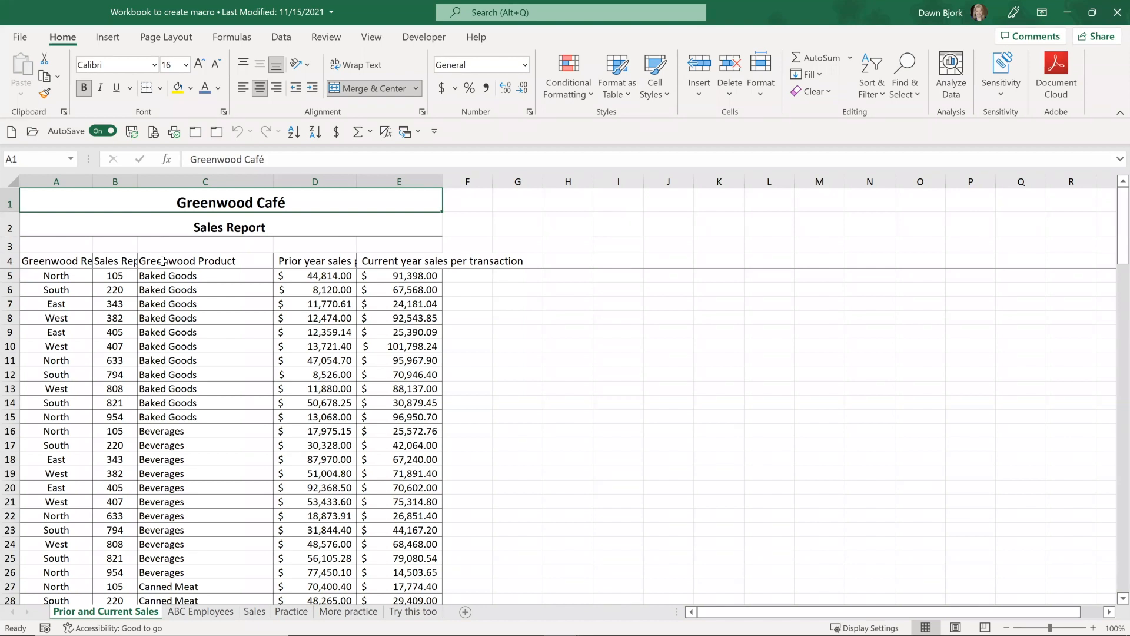
Select the report headings A4 through E4 and show the Developer tab.
click(61, 261)
drag(61, 261, 383, 261)
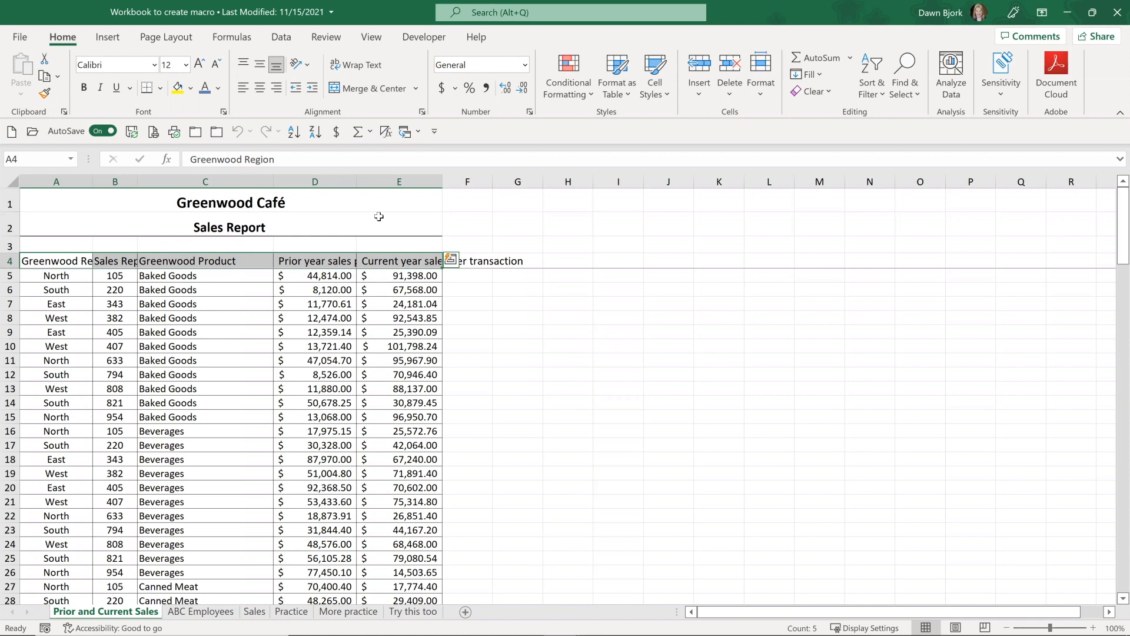
click(416, 35)
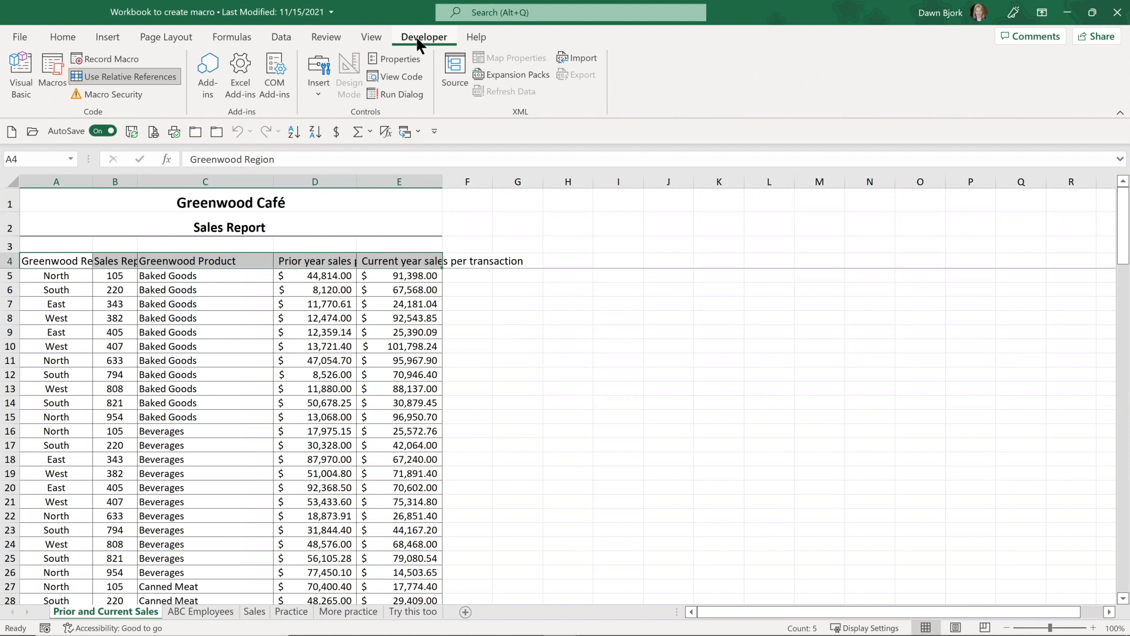
Name a new macro MyHeadings with shortcut Ctrl+Shift+H, stored in the Personal Macro Workbook.
click(112, 59)
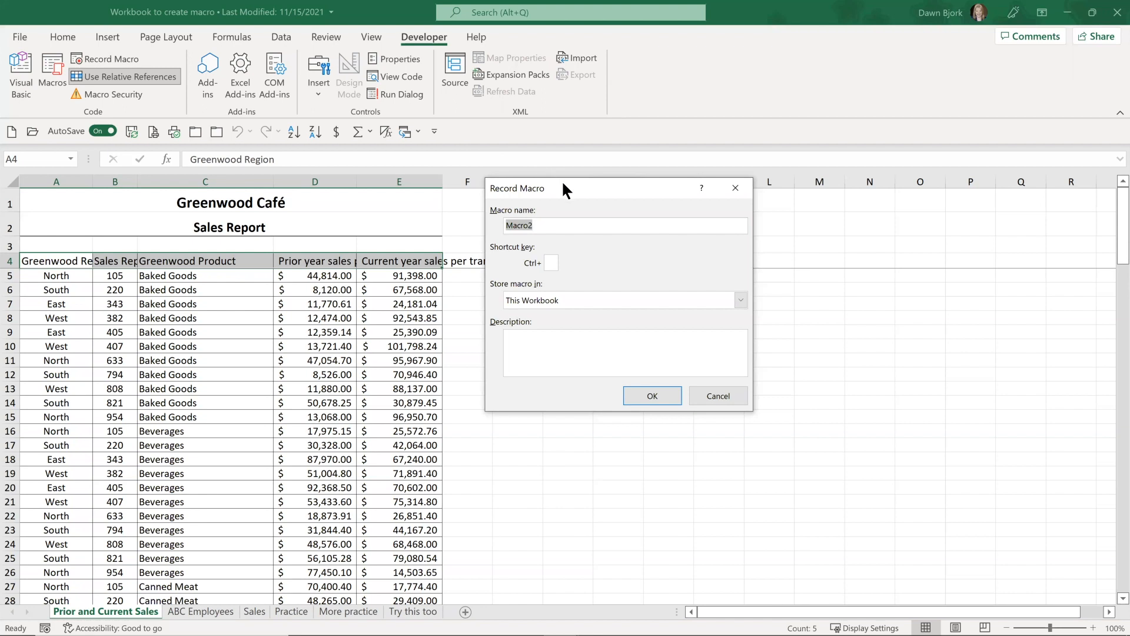
text(MyHead)
text(ings)
text(H)
click(598, 300)
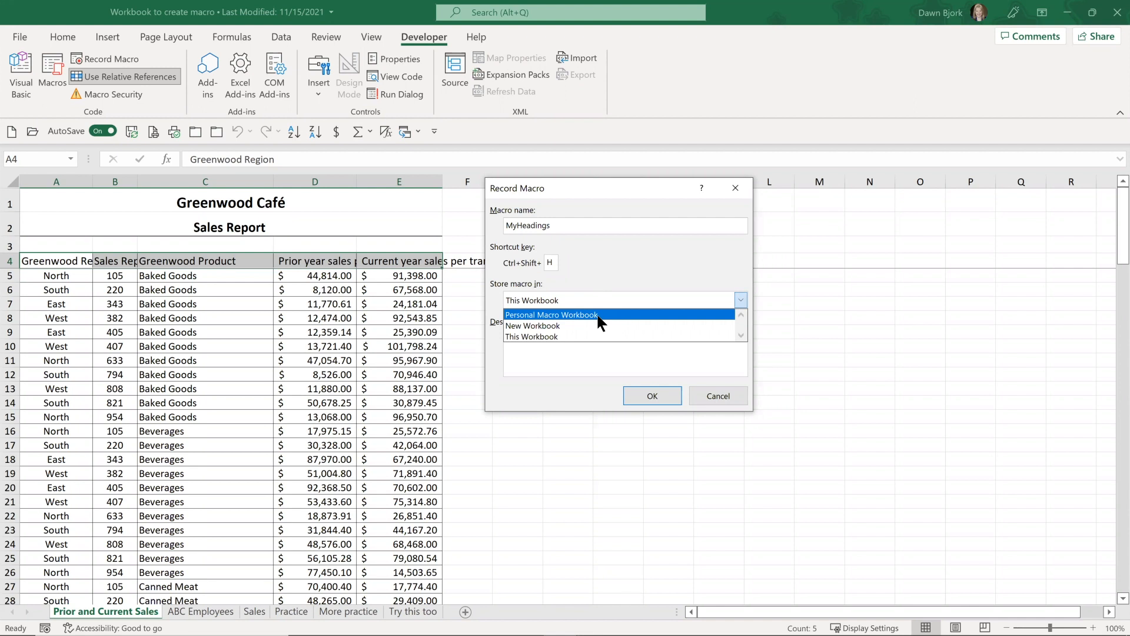
click(595, 314)
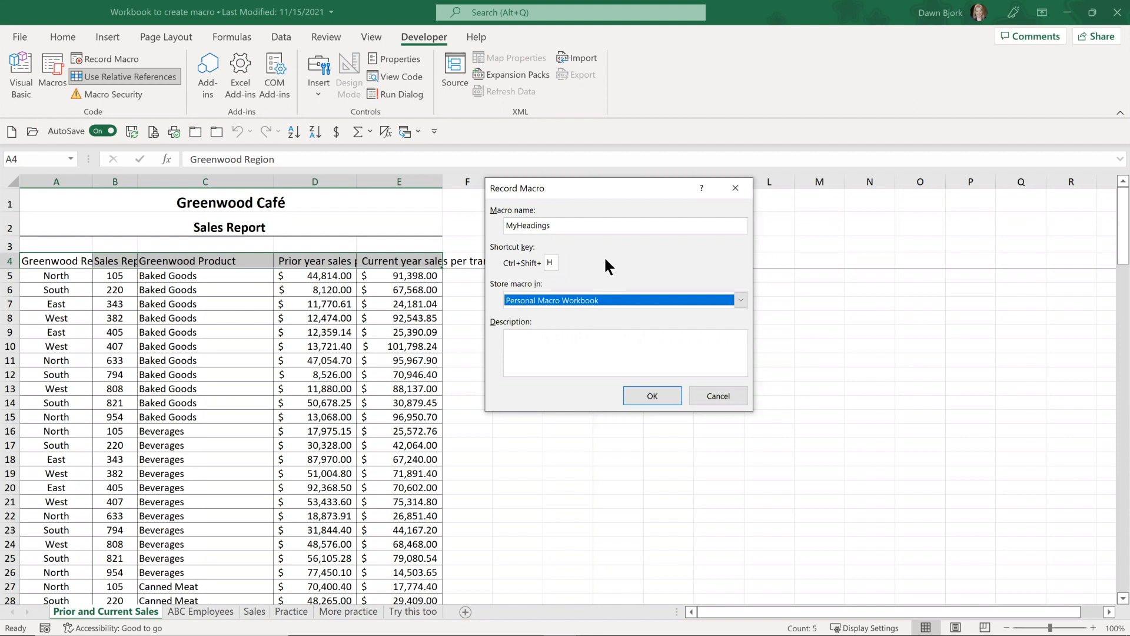
Give MyHeadings the description 'Format selected cells with bold, wrap text, and center' and begin recording.
click(582, 340)
text(Format head)
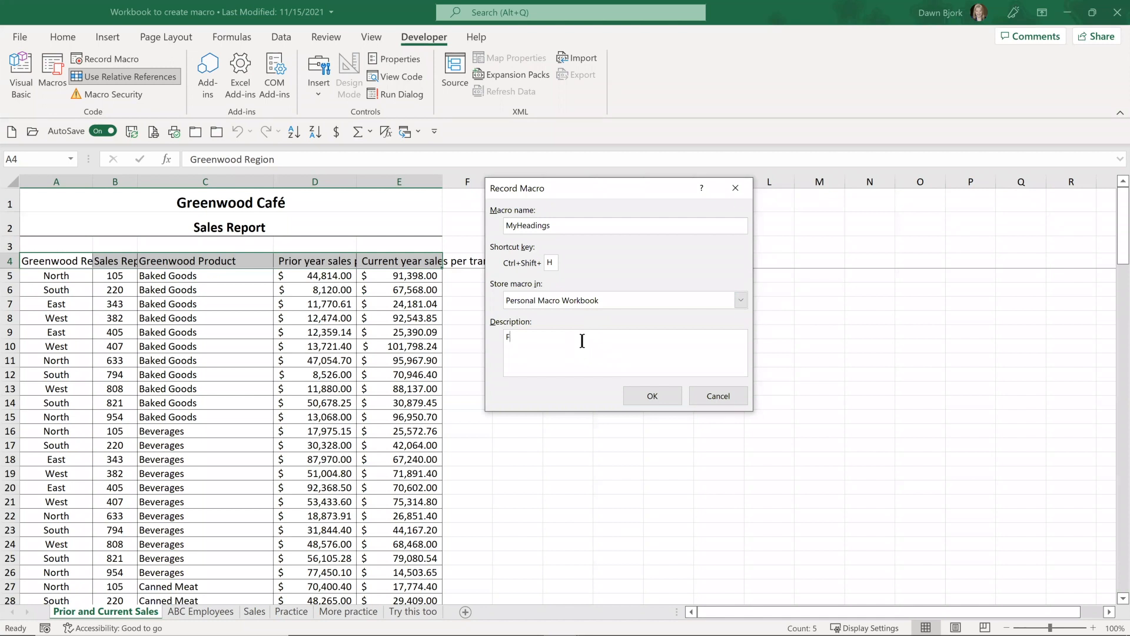
key(BackSpace)
key(BackSpace)
key(BackSpace)
key(BackSpace)
text(selec)
text(ted cells)
text( with )
text(wrap tex)
text(t, bold)
key(BackSpace)
key(BackSpace)
key(BackSpace)
key(BackSpace)
key(BackSpace)
key(BackSpace)
key(BackSpace)
key(BackSpace)
key(BackSpace)
key(BackSpace)
key(BackSpace)
key(BackSpace)
key(BackSpace)
key(BackSpace)
key(BackSpace)
text(bold, wrap text, and center)
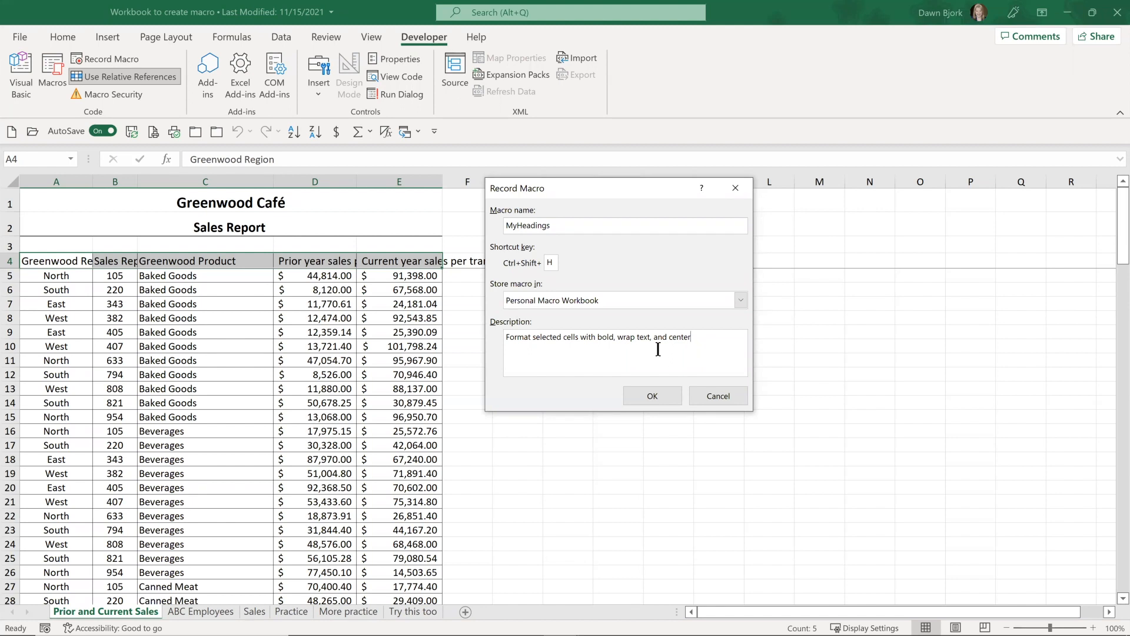
click(652, 395)
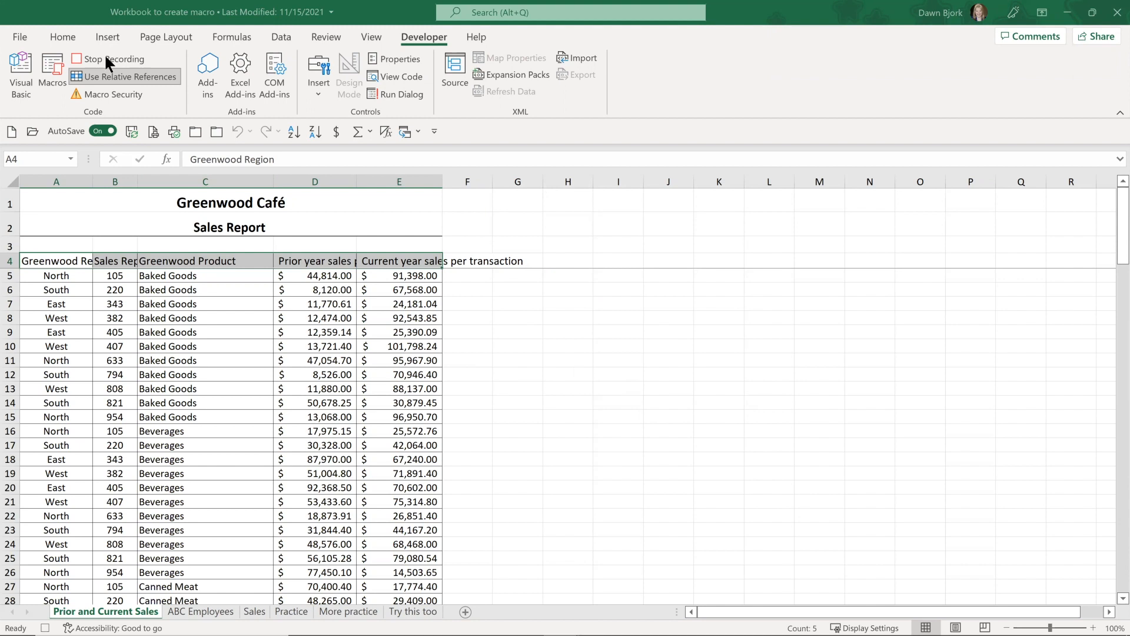
Apply Bold, Wrap Text and Center to headings A4:E4, then reduce the selection to A4.
click(59, 37)
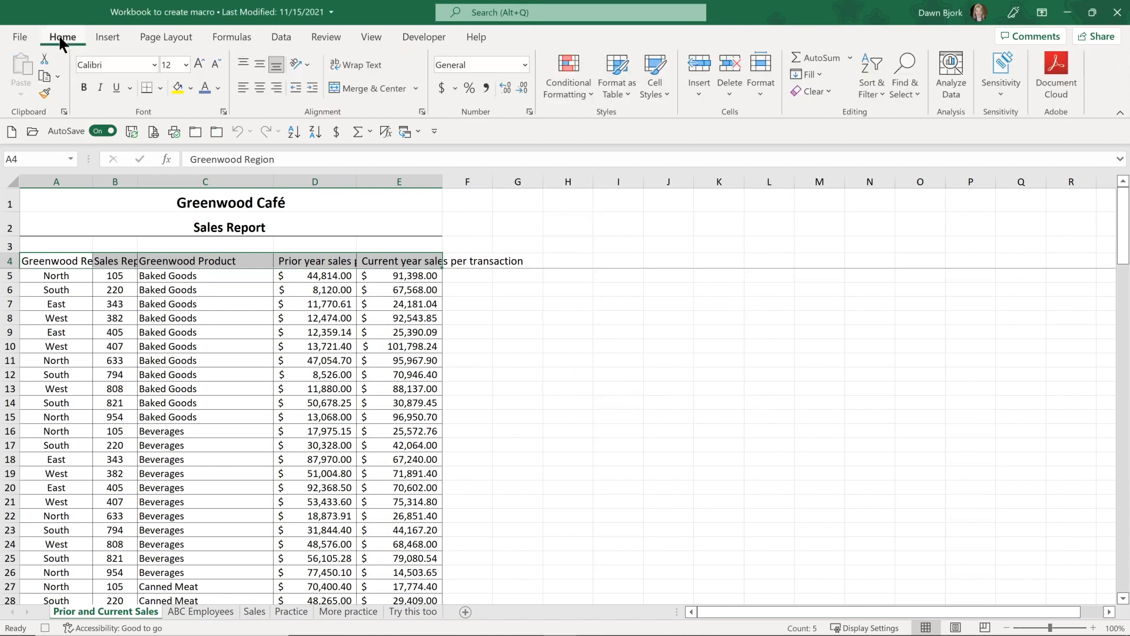
click(85, 86)
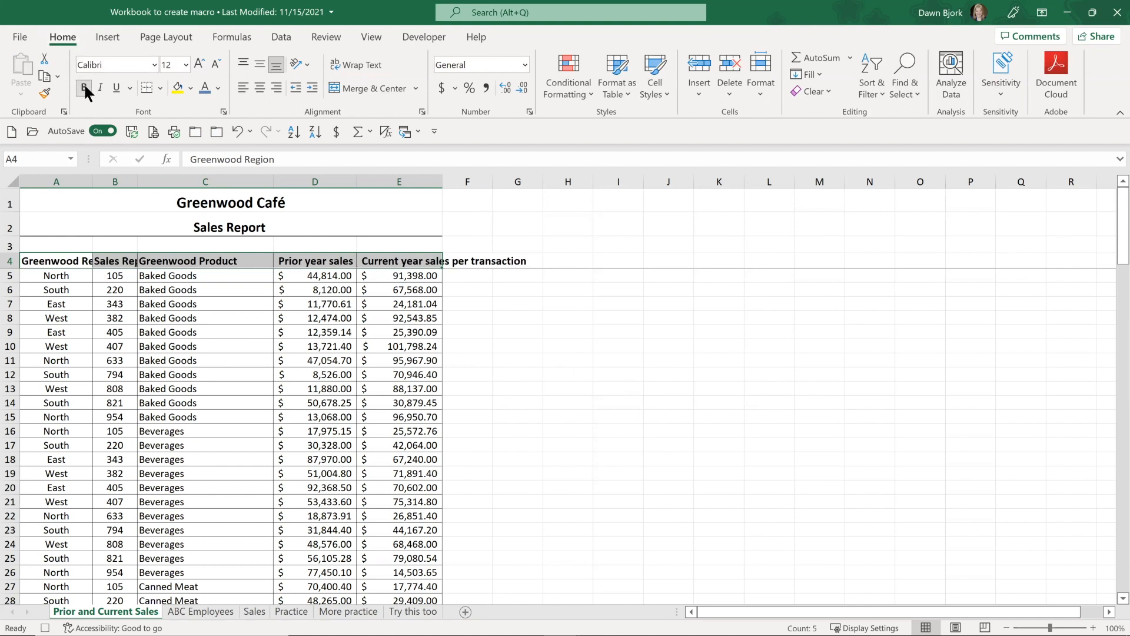
click(358, 66)
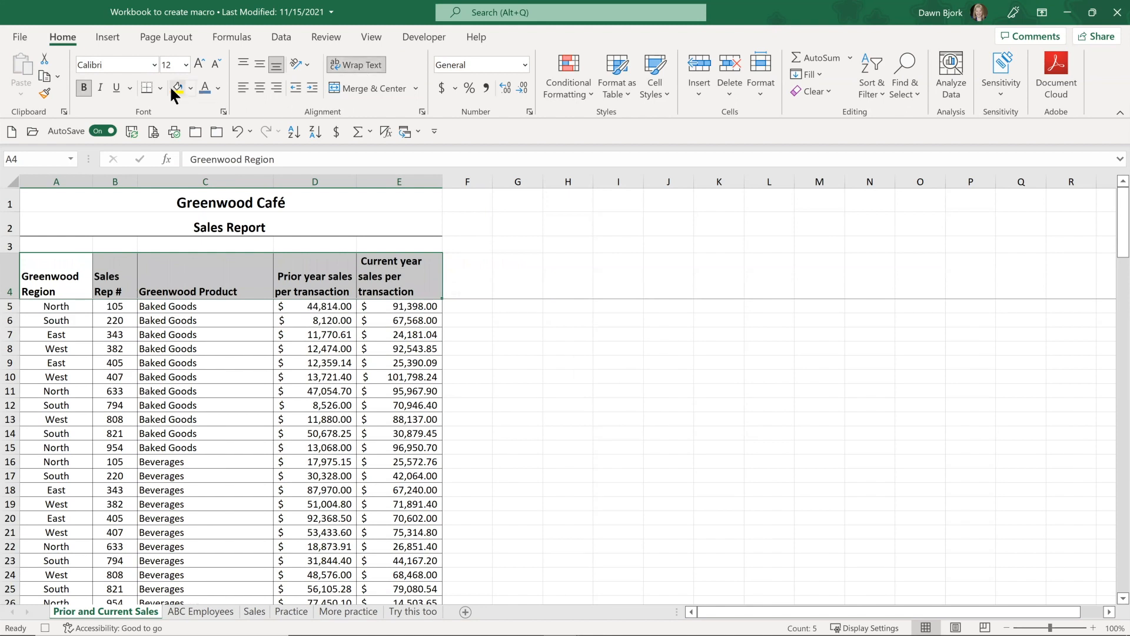
click(263, 86)
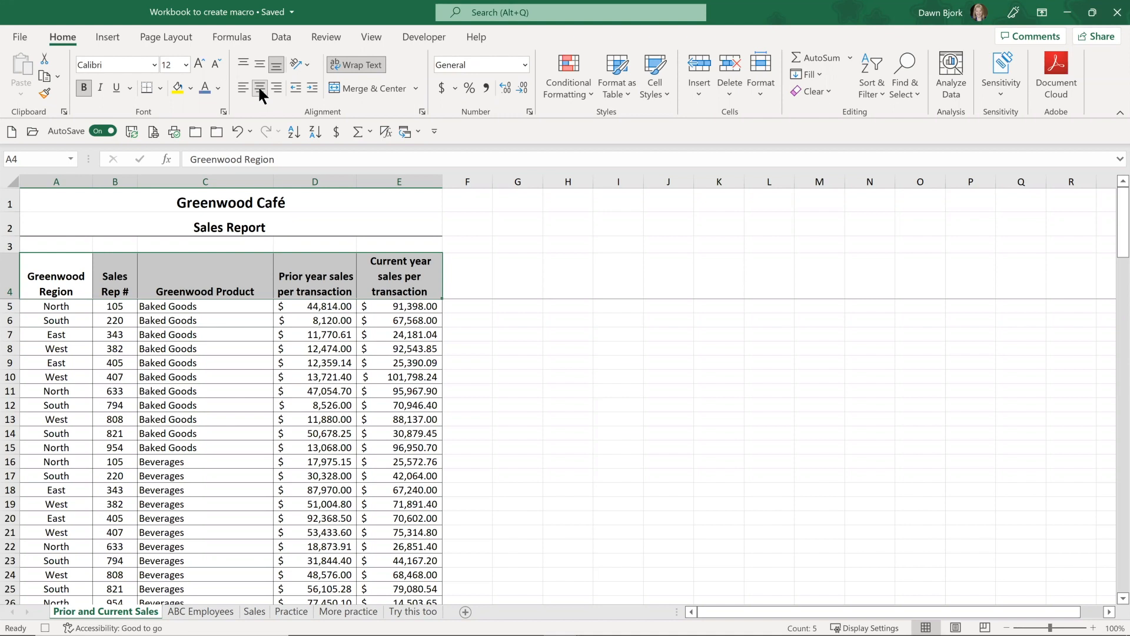
key(Home)
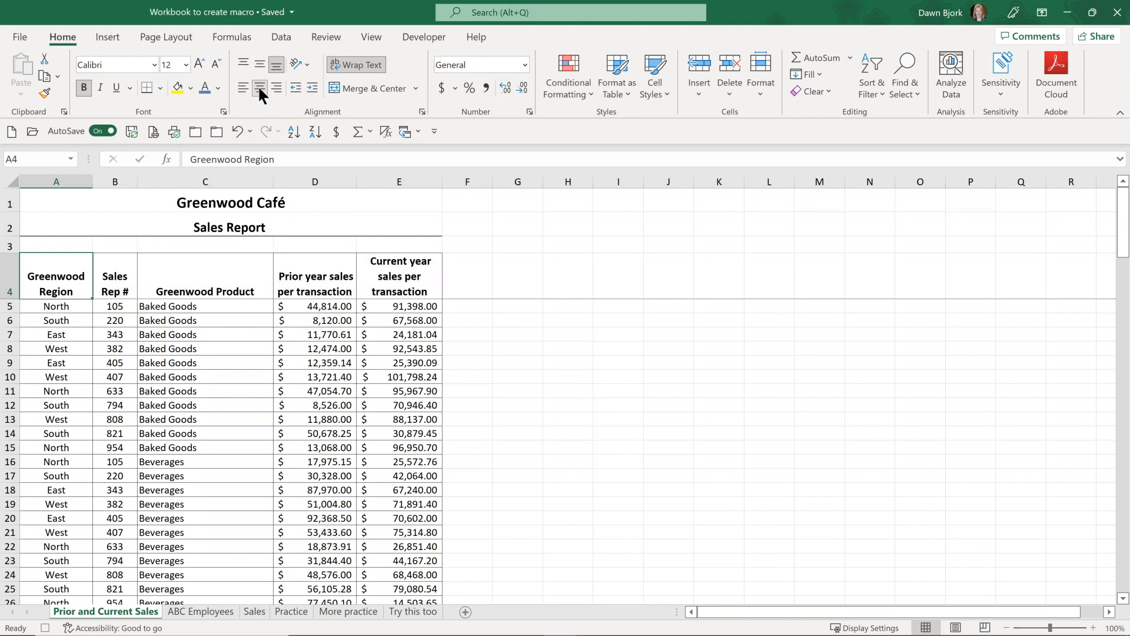
click(423, 38)
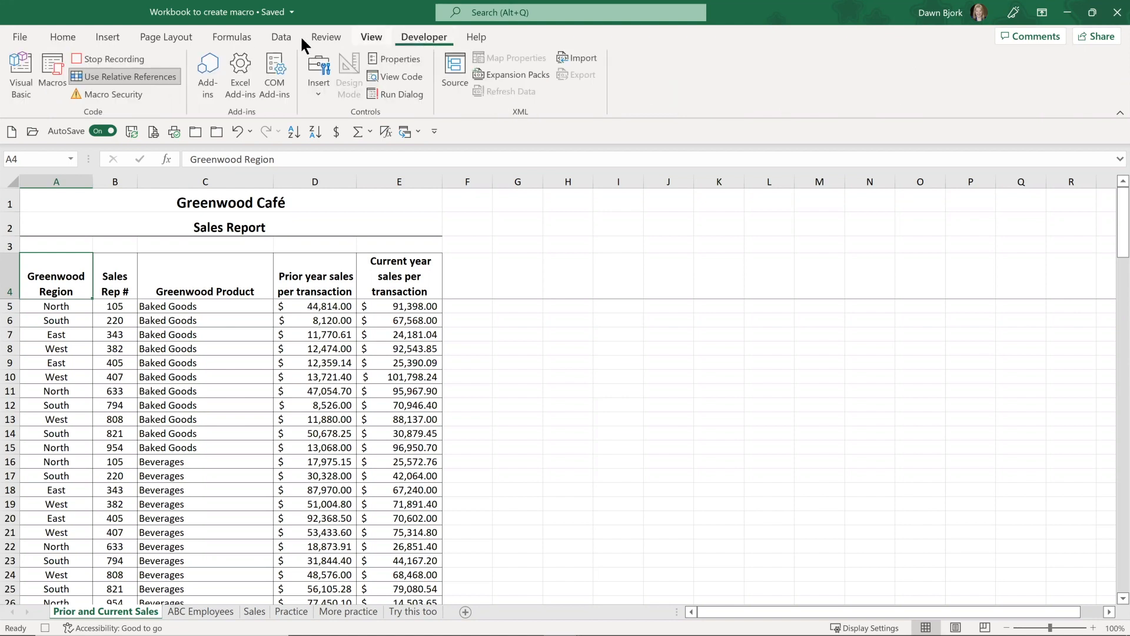
Stop recording MyHeadings and go to the ABC Employees sheet.
click(93, 61)
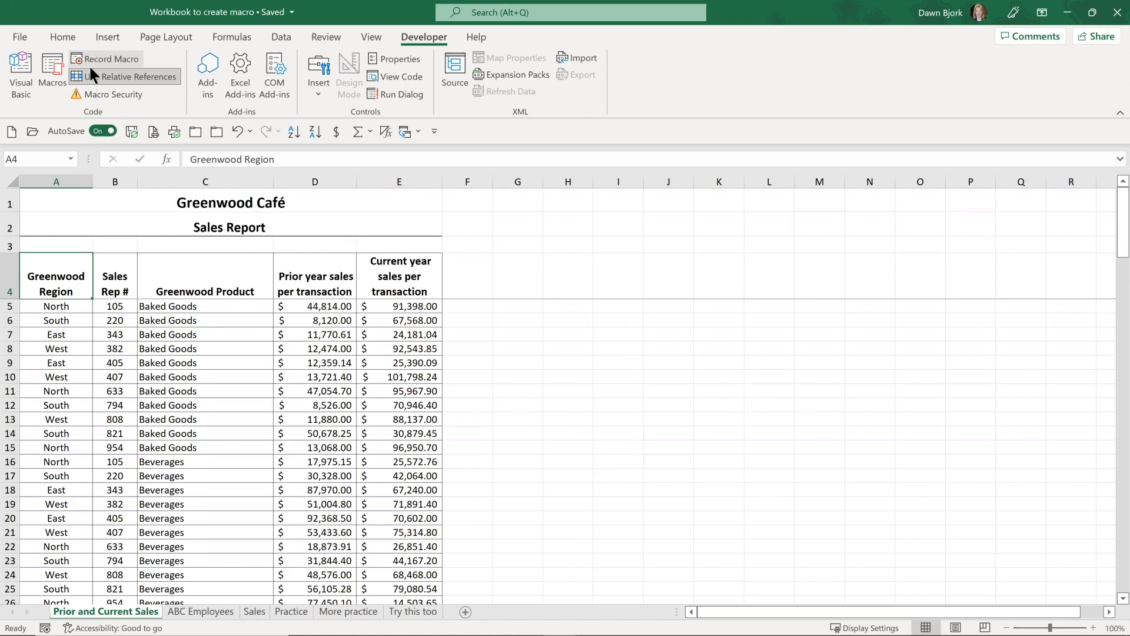
click(206, 611)
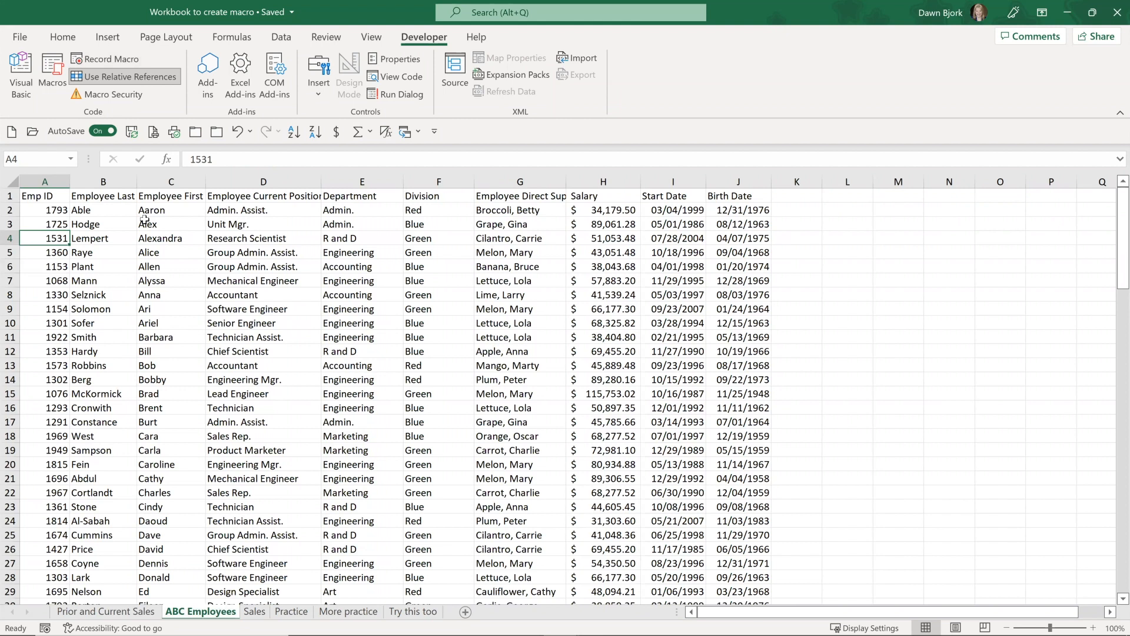
Run MyHeadings with Ctrl+Shift+H on row 1 of the ABC Employees and Sales sheets.
click(8, 195)
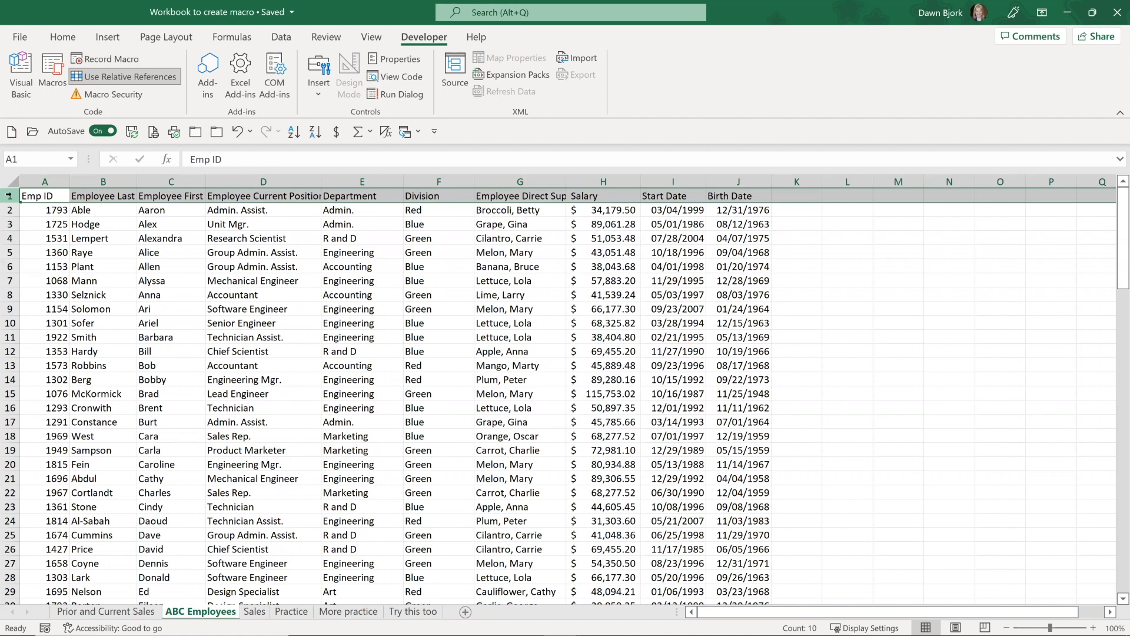
key(ctrl+shift+h)
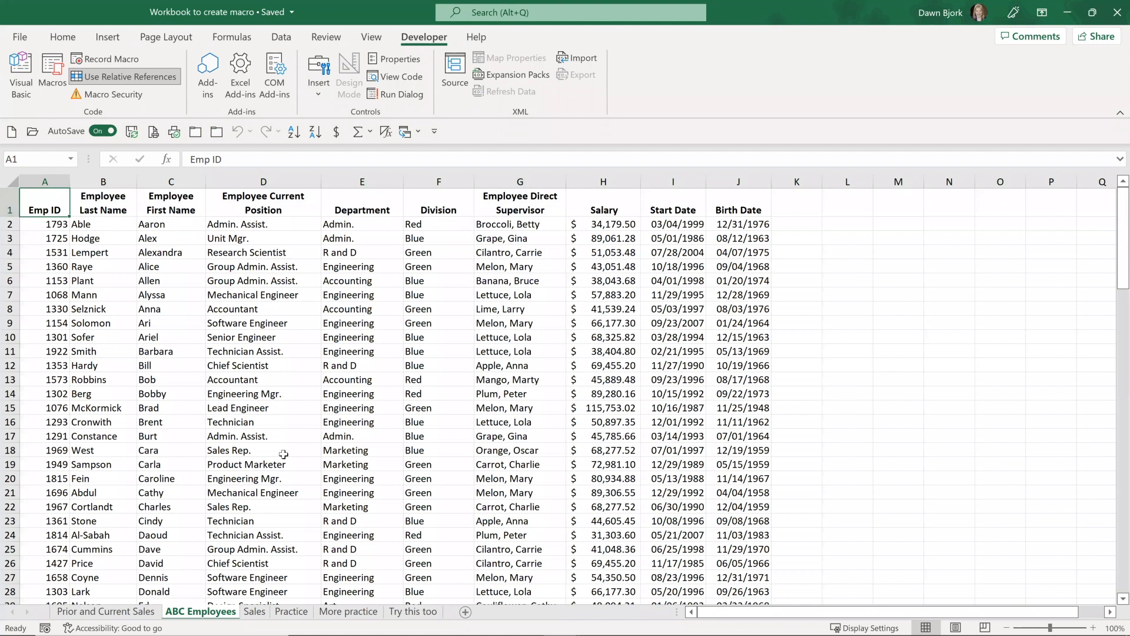
click(256, 611)
click(9, 200)
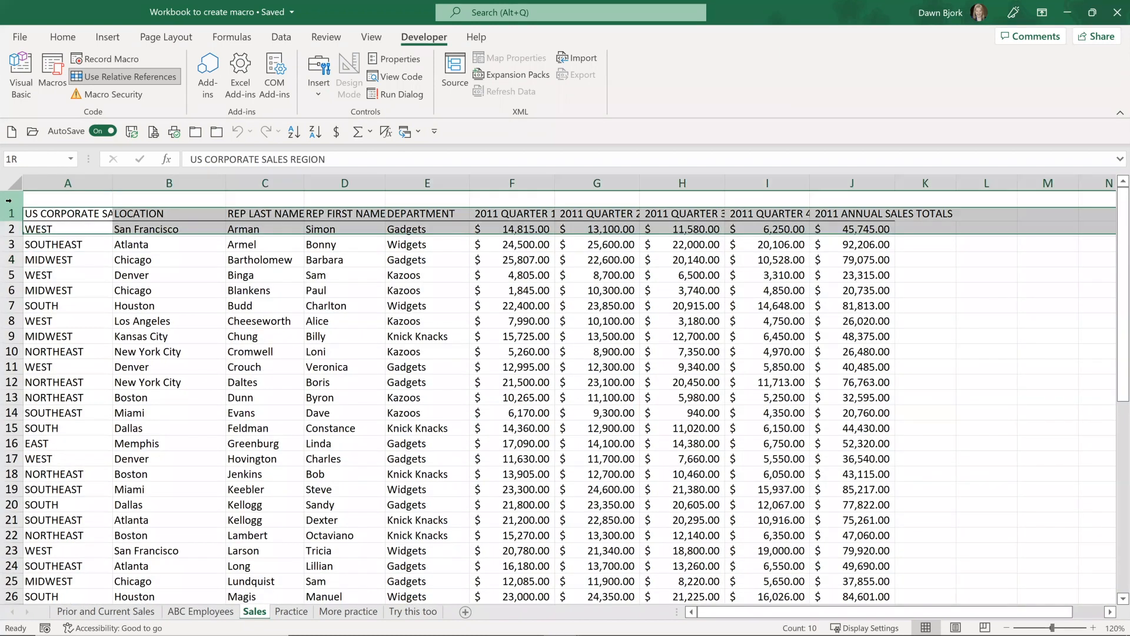
key(ctrl+shift+h)
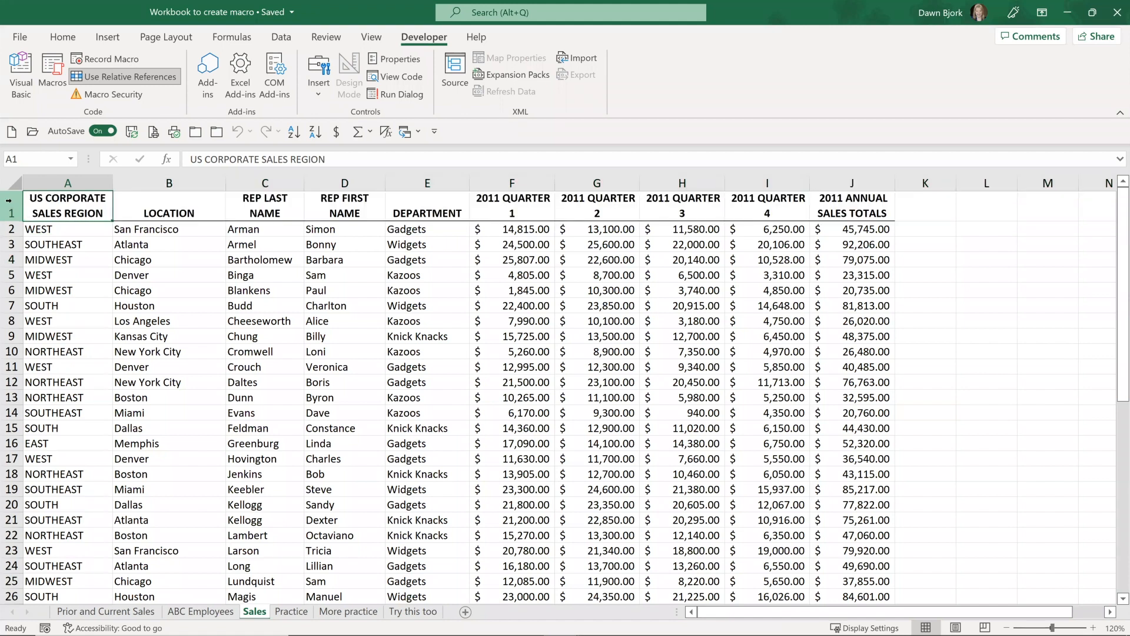
click(290, 612)
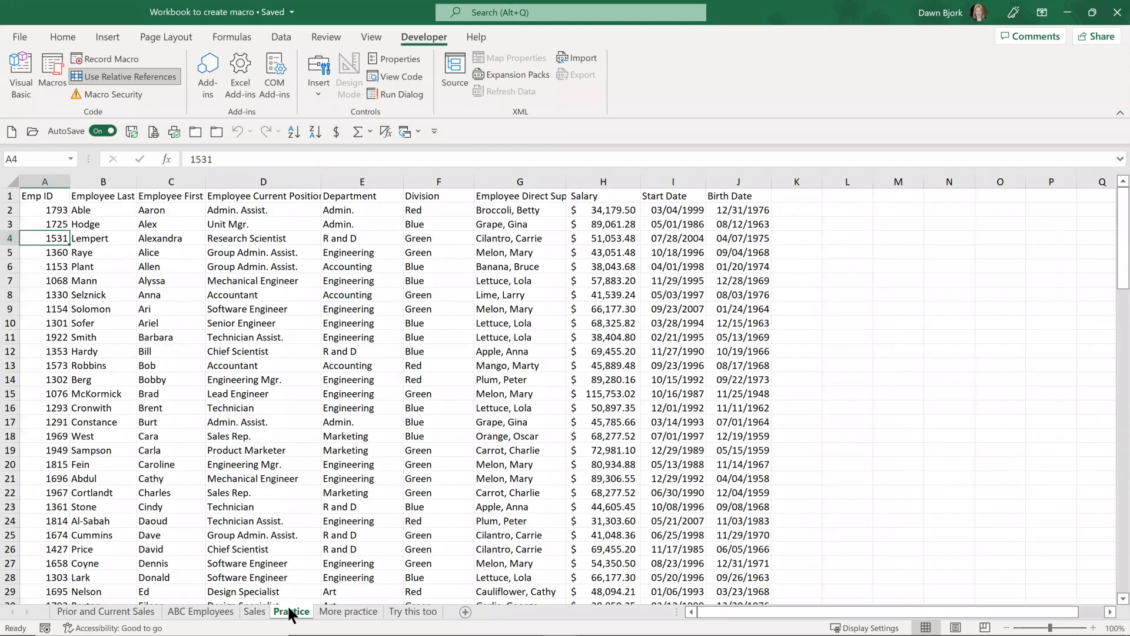
On the More practice sheet, format the row 4 headers with MyHeadings (Ctrl+Shift+H).
click(331, 615)
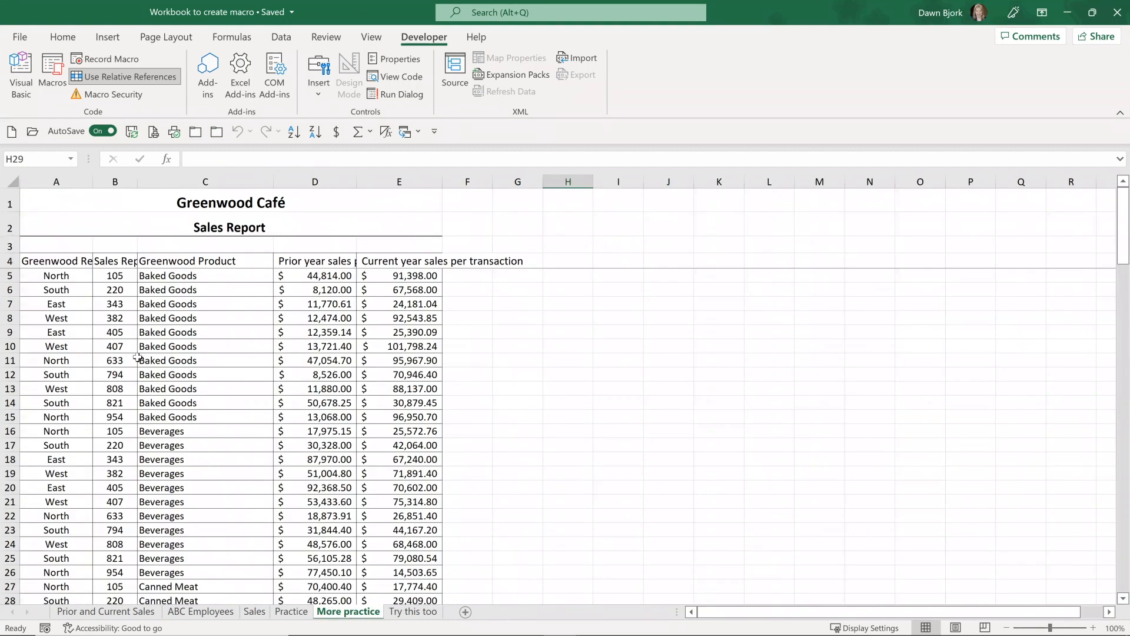
click(11, 261)
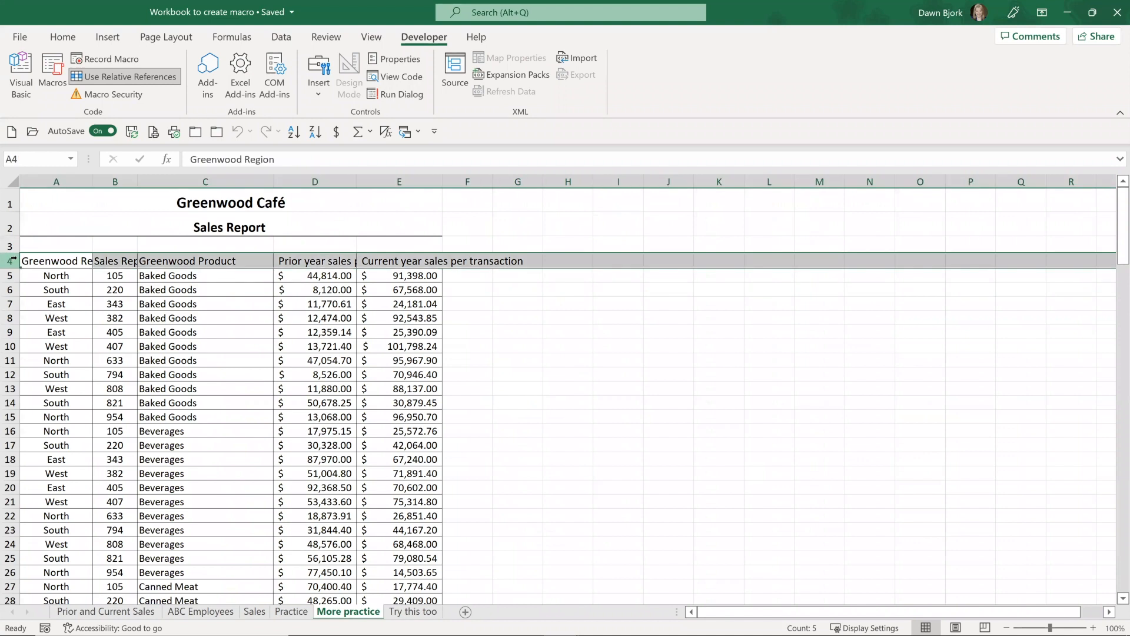
key(ctrl+shift+h)
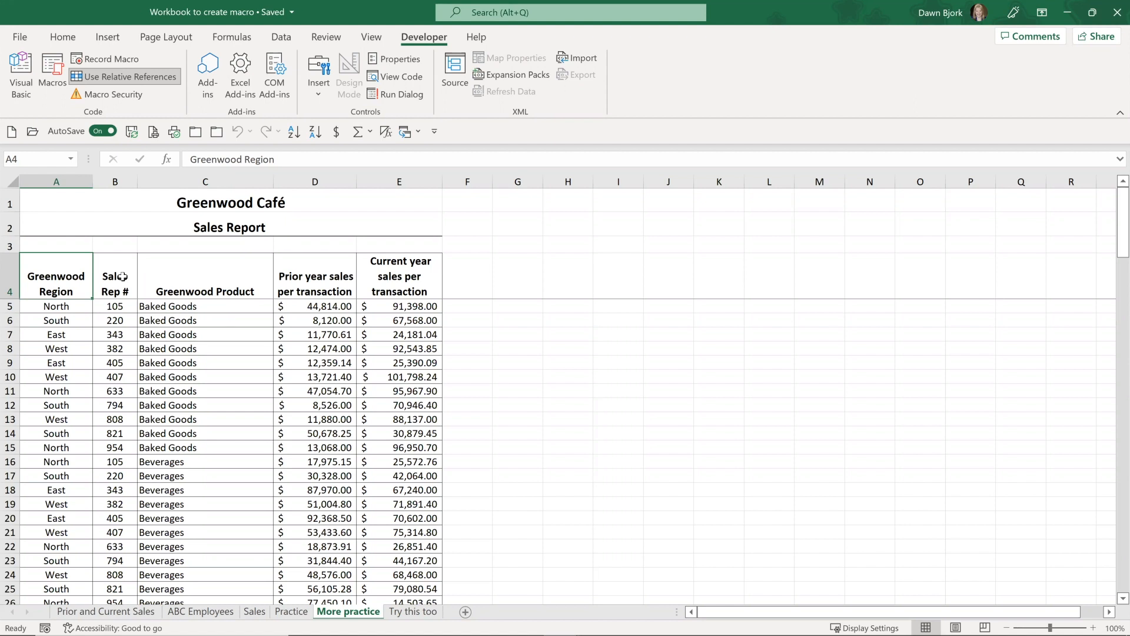
click(63, 37)
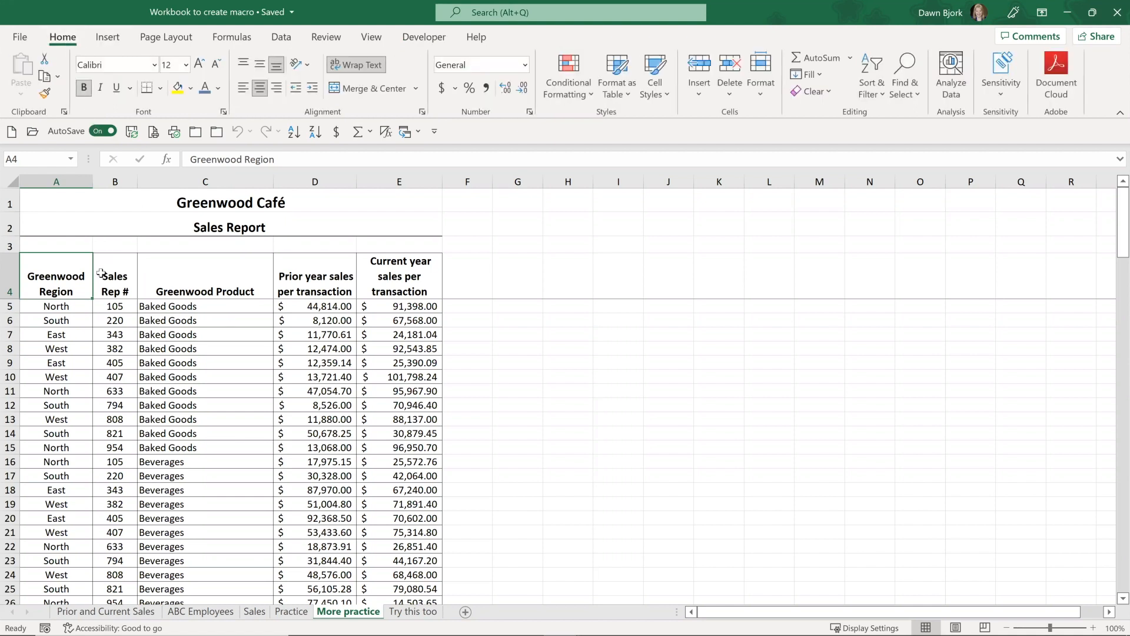
click(126, 617)
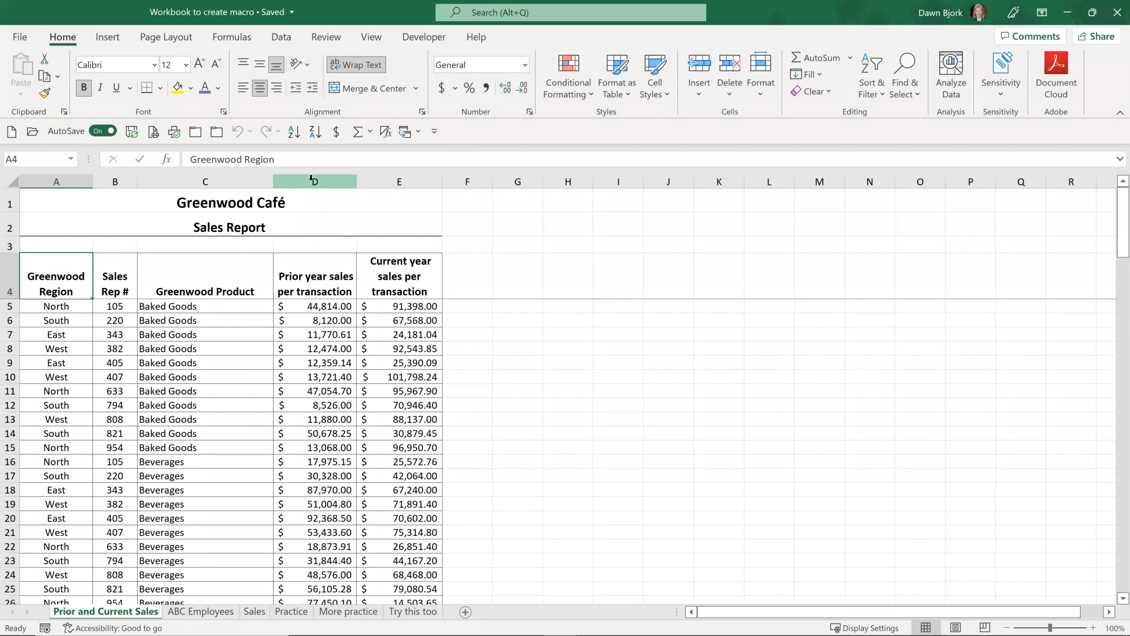
click(315, 280)
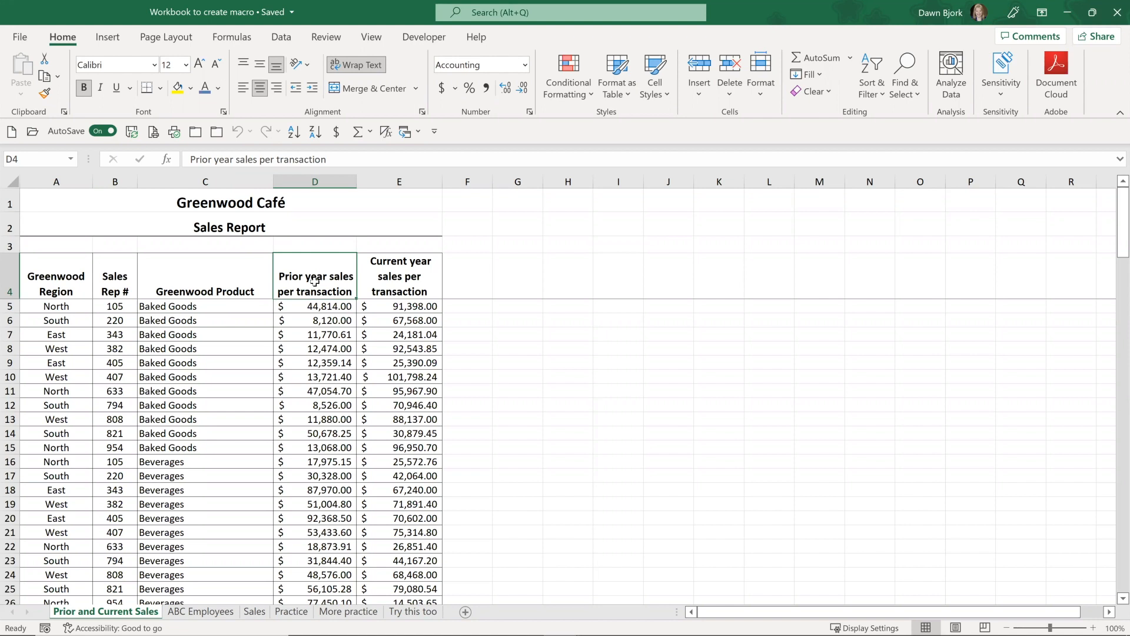
Change the sales figures in columns D and E from Accounting to General number format.
click(331, 183)
drag(385, 188, 400, 186)
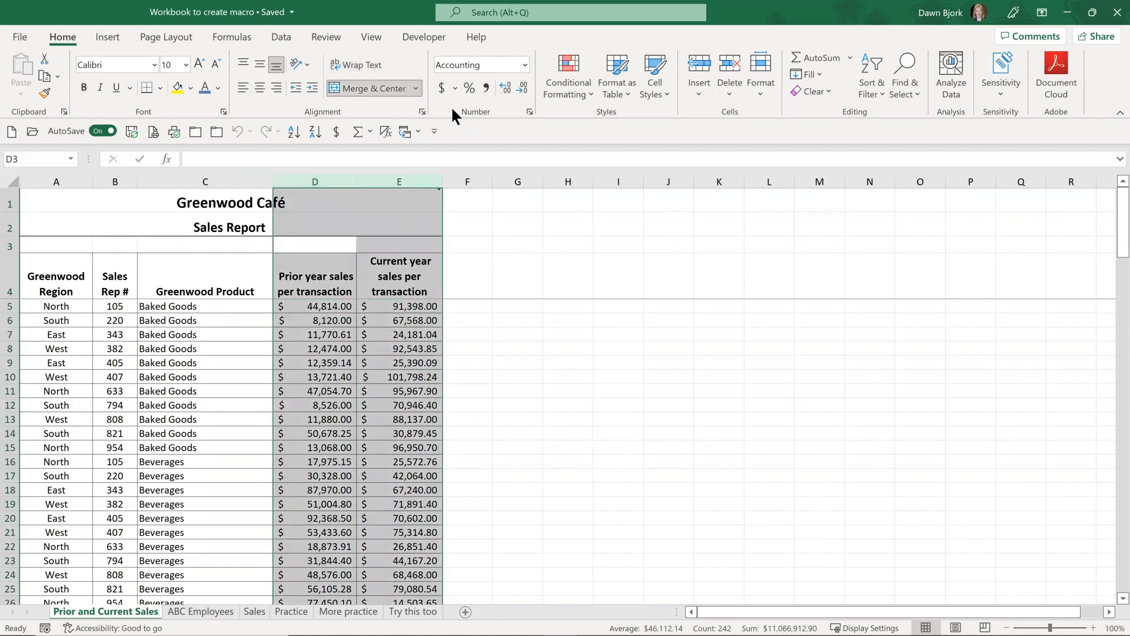
click(524, 61)
click(514, 83)
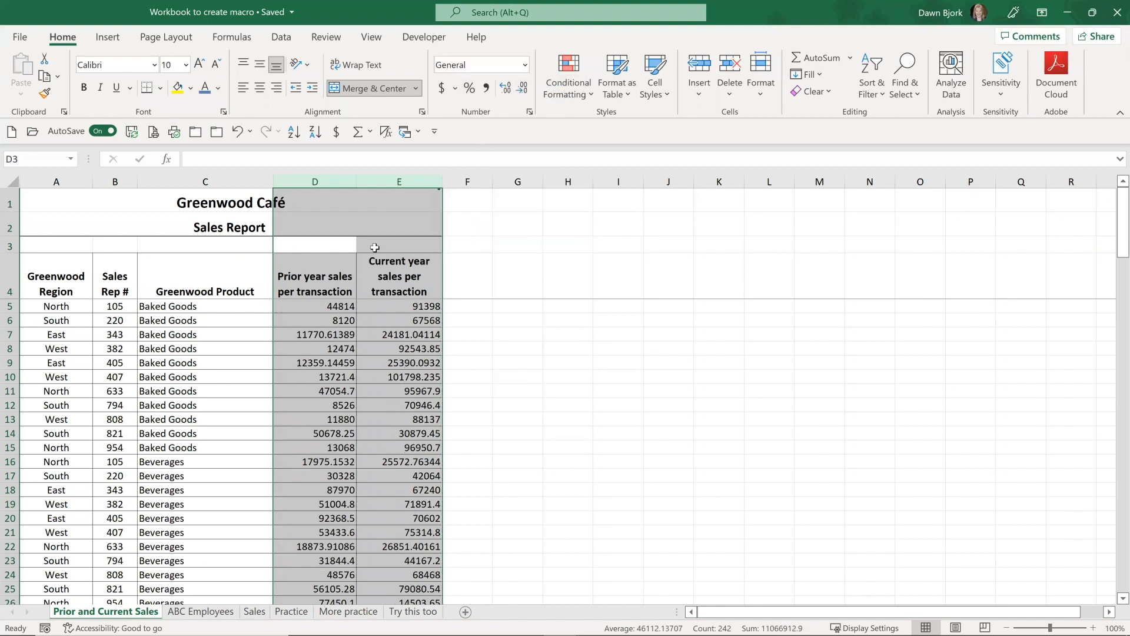
click(331, 280)
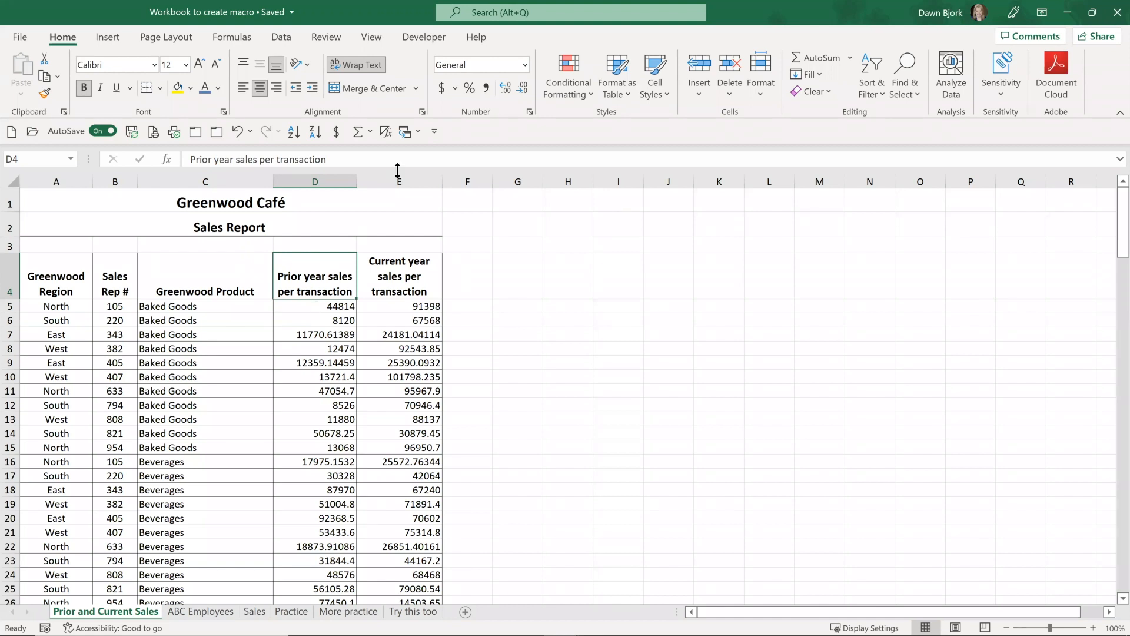
click(417, 132)
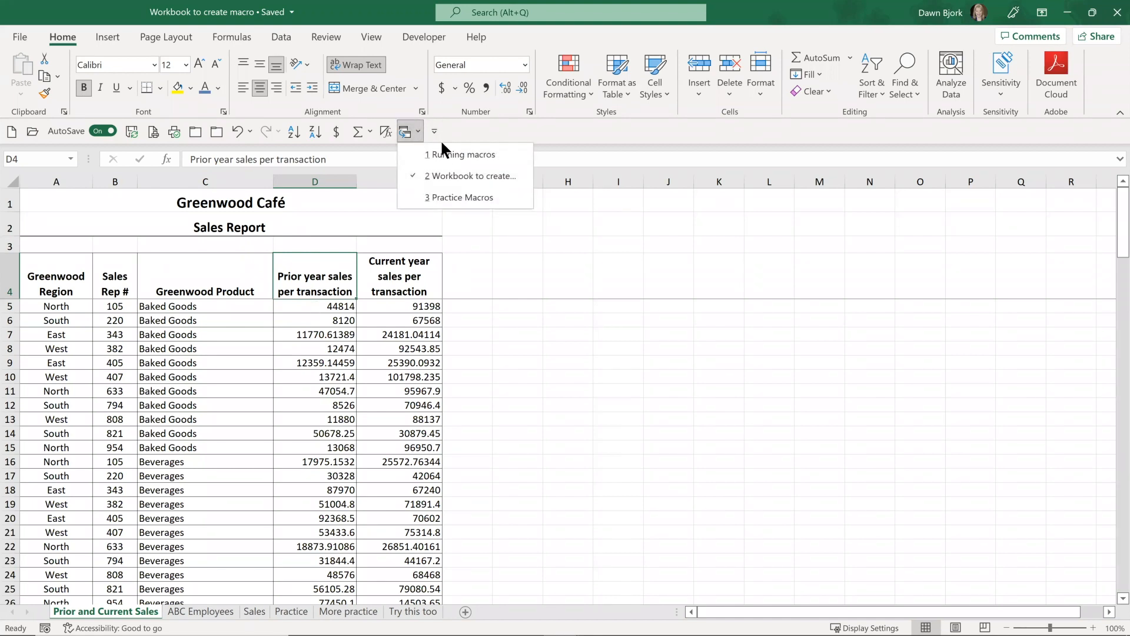
Close Running macros saving changes past the personal-information warning, then switch to Practice Macros.
click(445, 151)
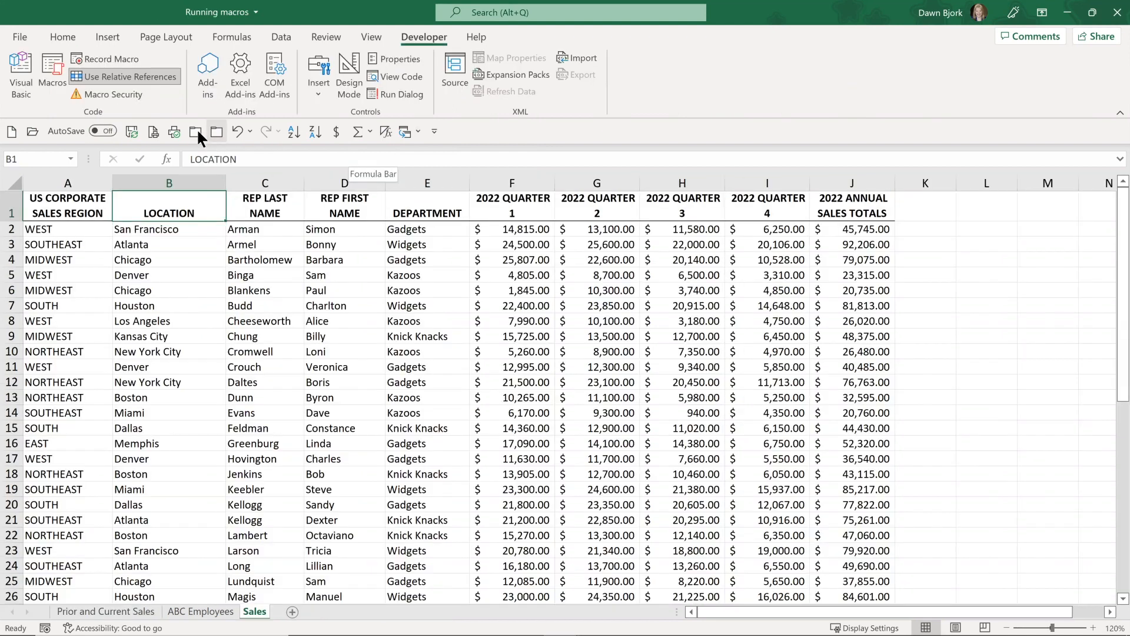
click(196, 131)
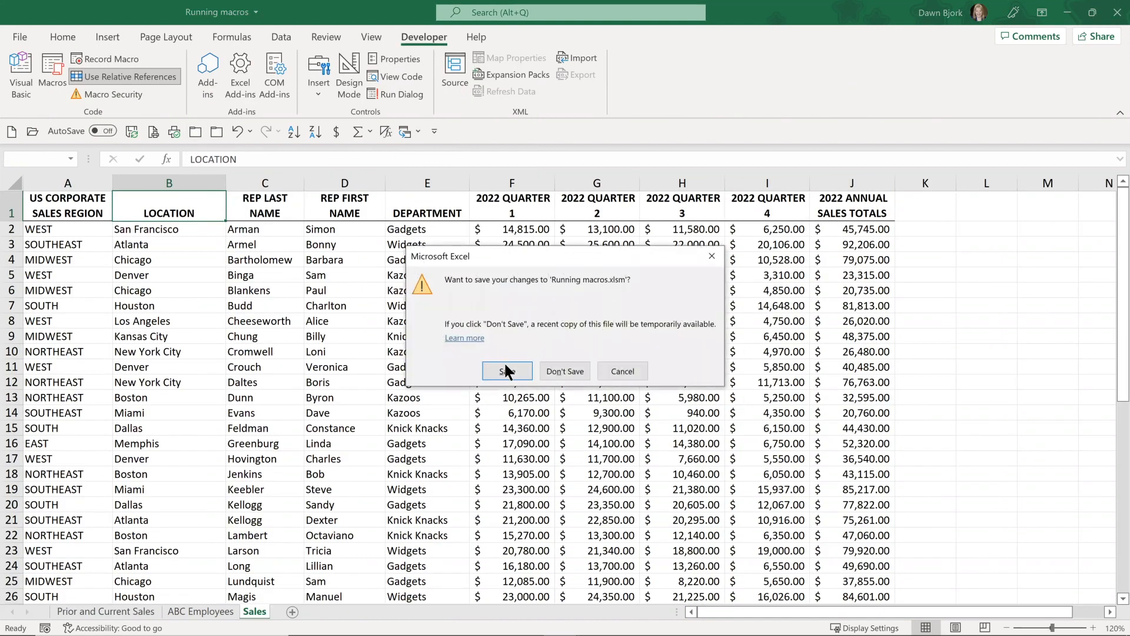
click(505, 367)
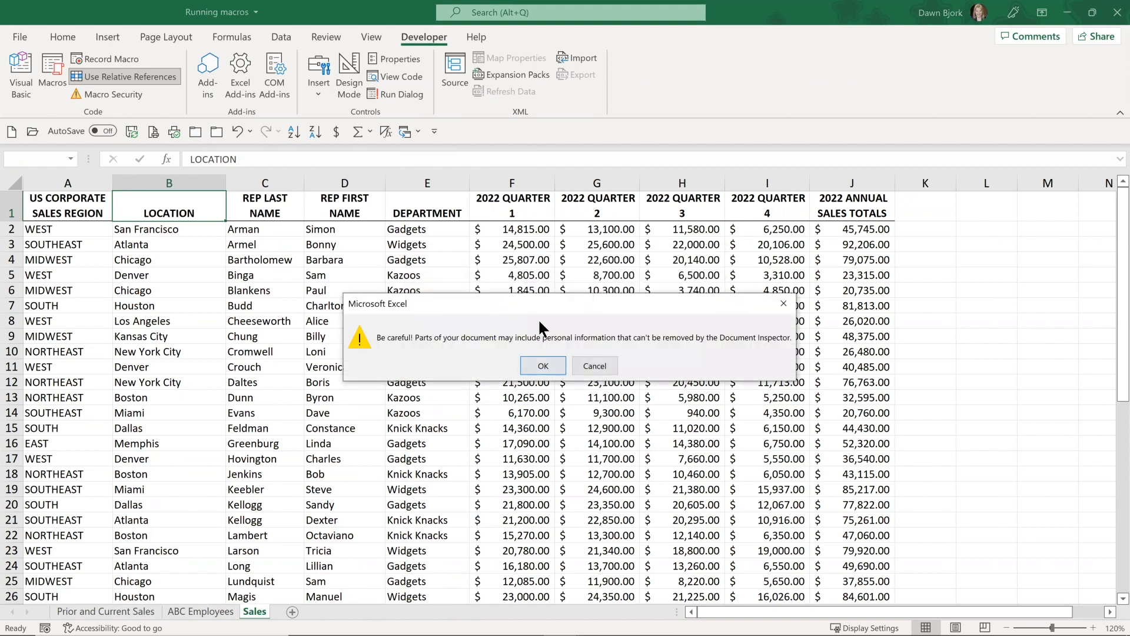
click(542, 365)
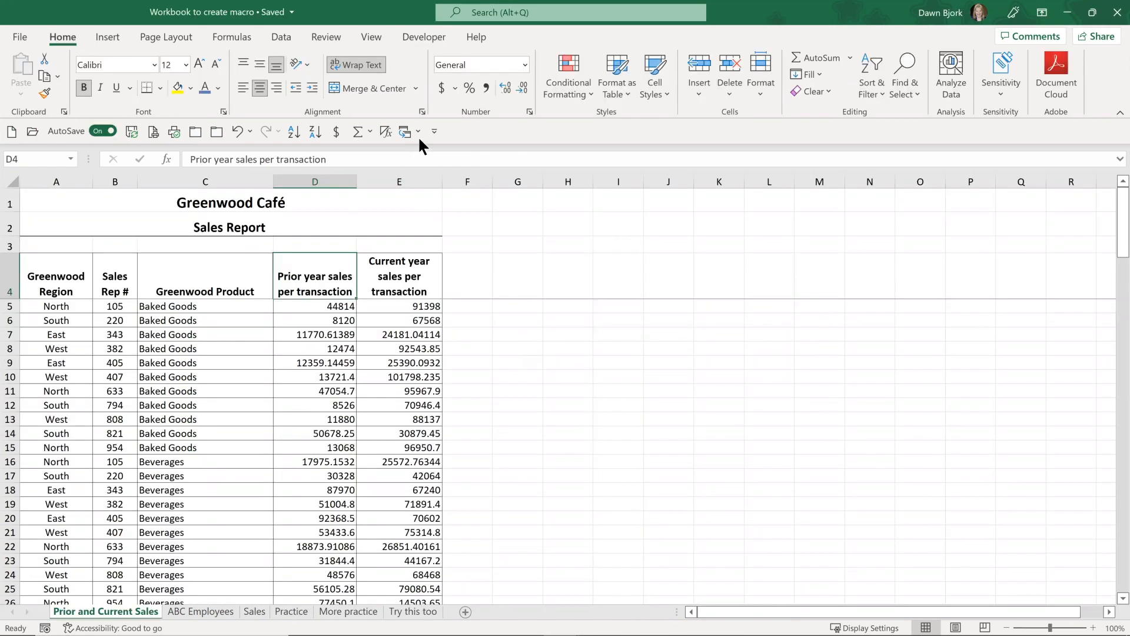
click(418, 133)
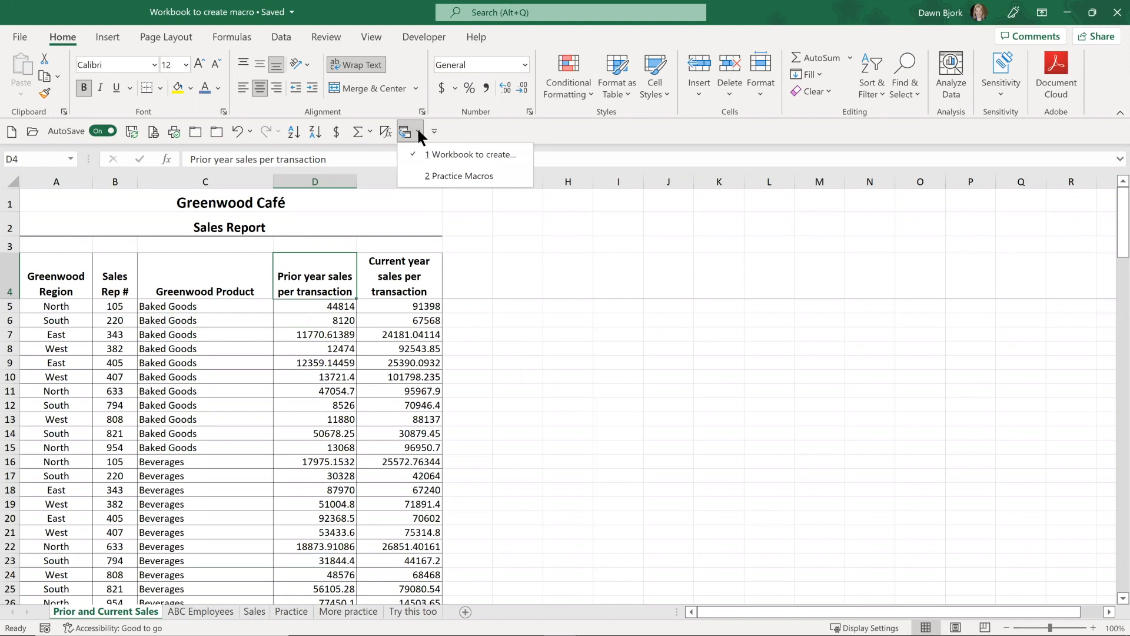
click(451, 175)
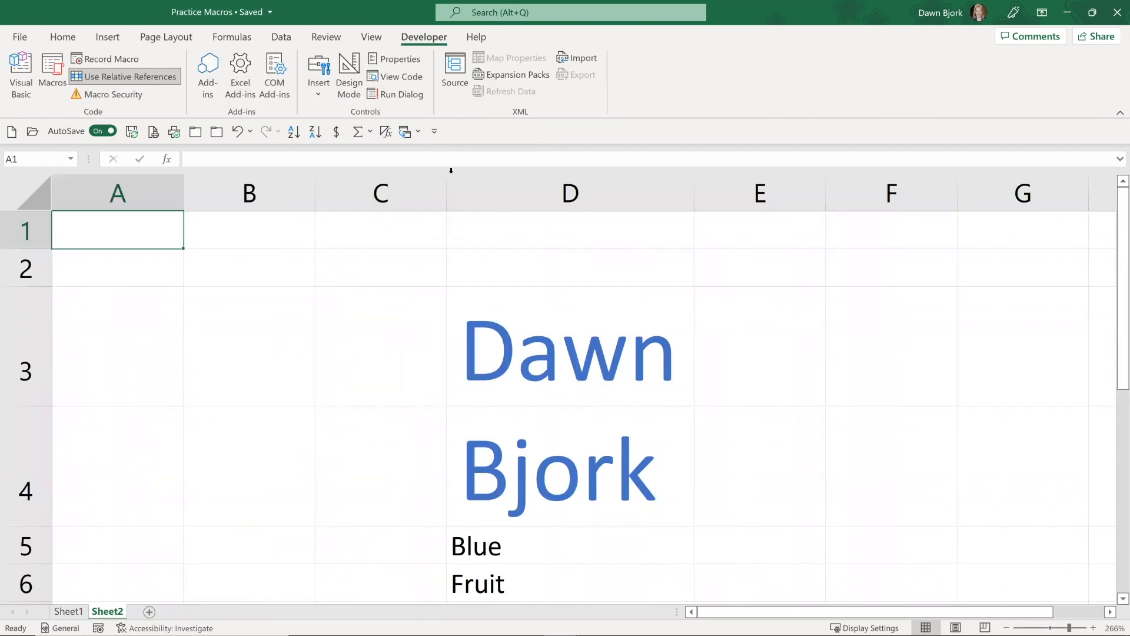
Switch back to the Greenwood Café sales report workbook.
click(198, 129)
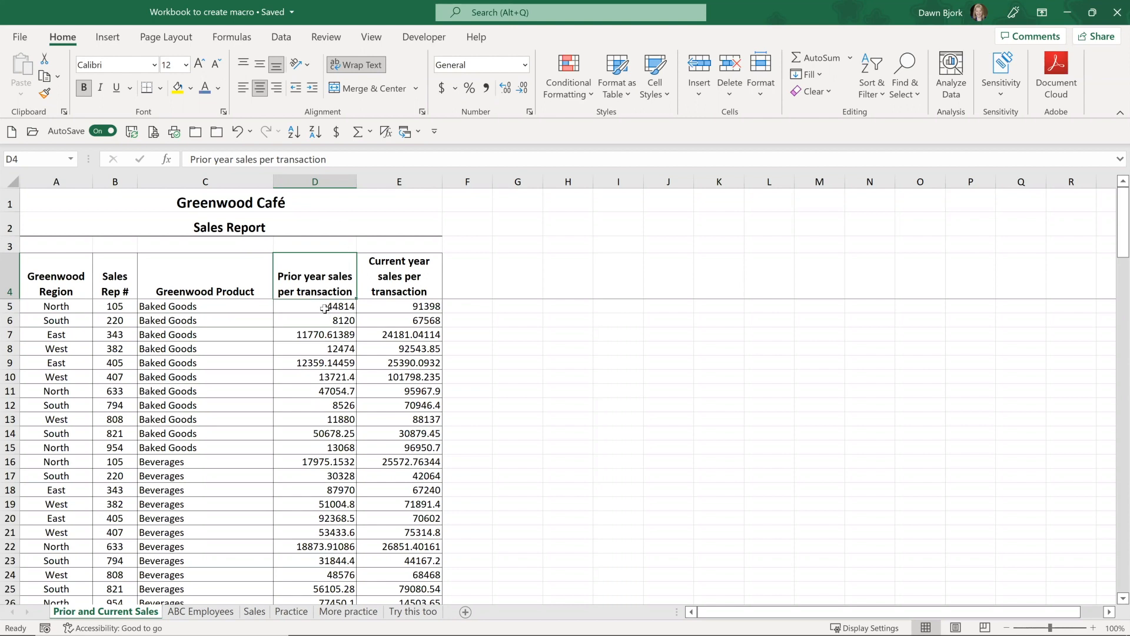
Select D5:D14 and set up macro CommaFormat, shortcut Ctrl+Shift+C, description 'comma format for reports'.
drag(323, 307, 330, 435)
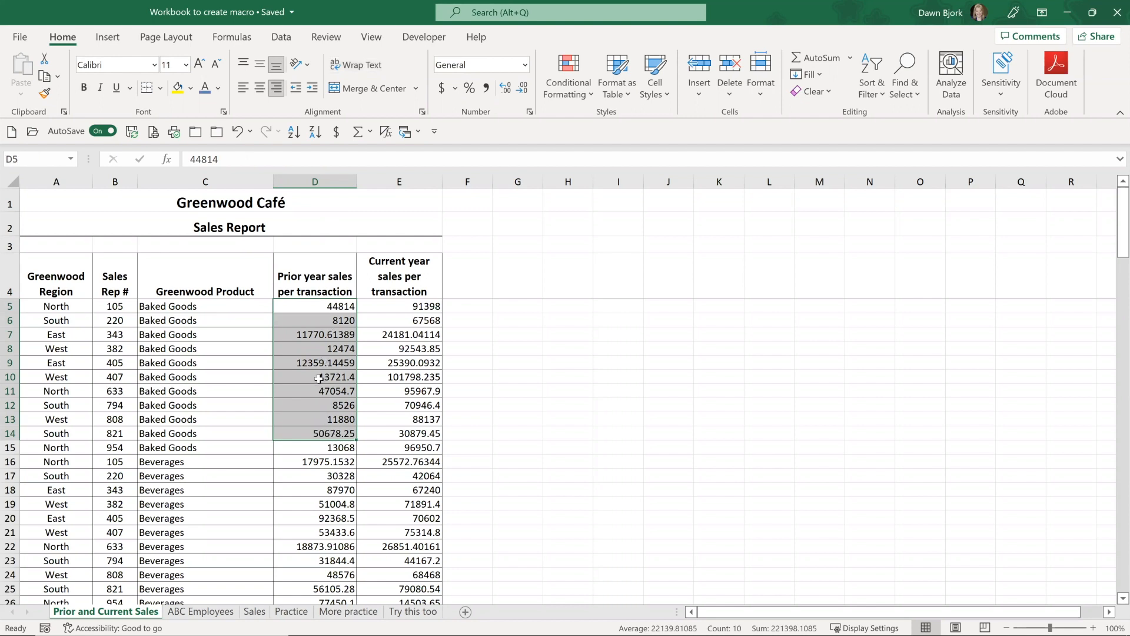
click(415, 39)
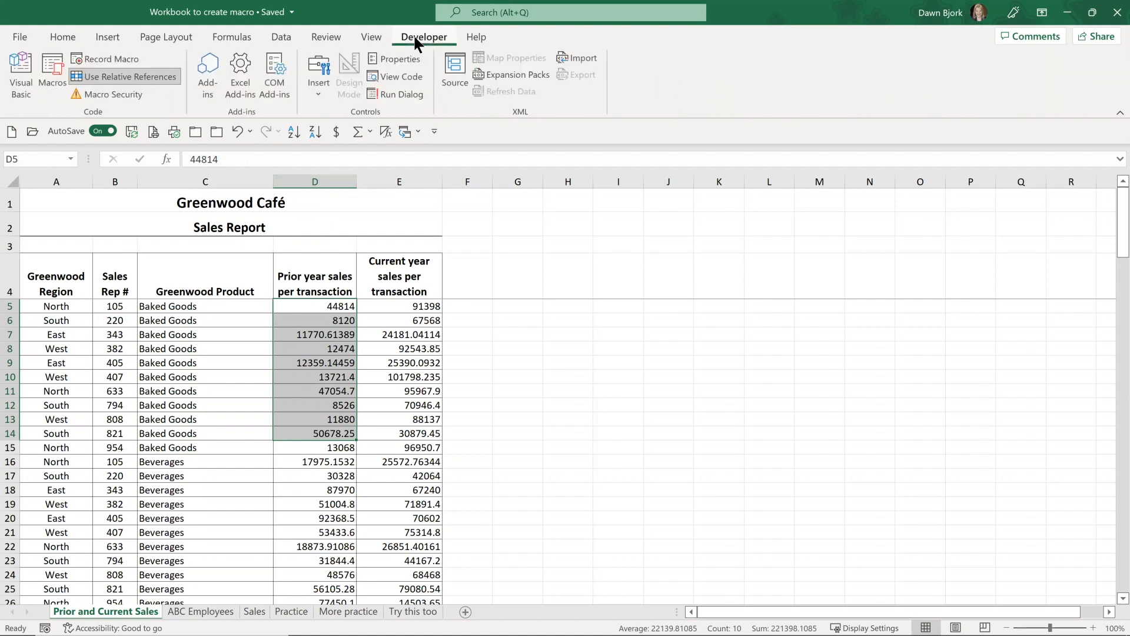
click(107, 58)
text(CommaFormat)
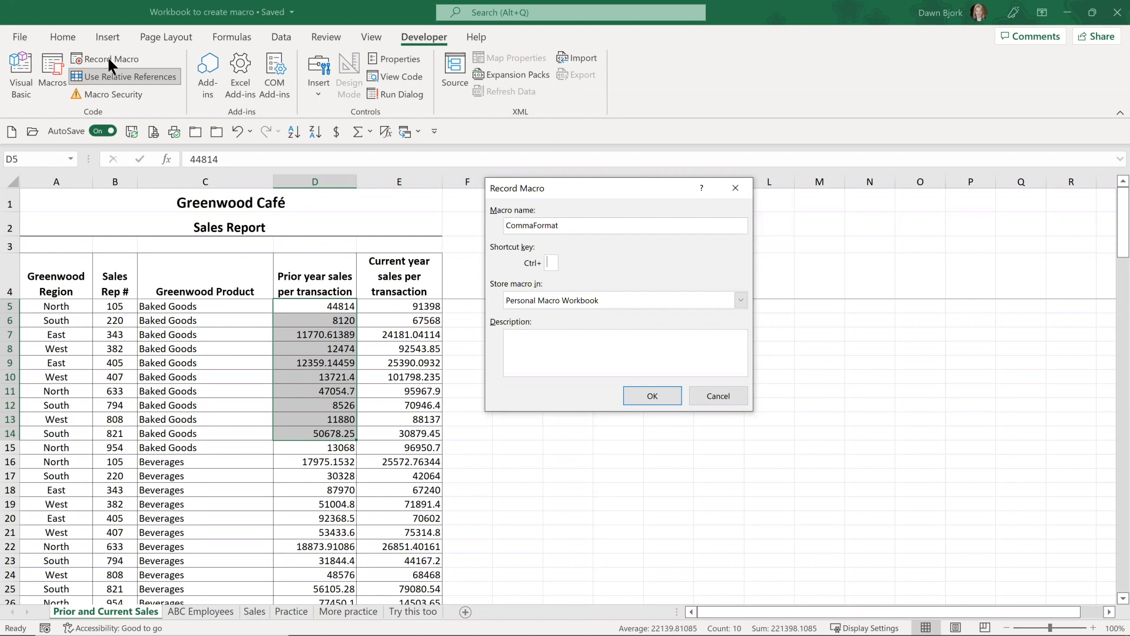
text(C)
click(577, 339)
text(comma format for reports)
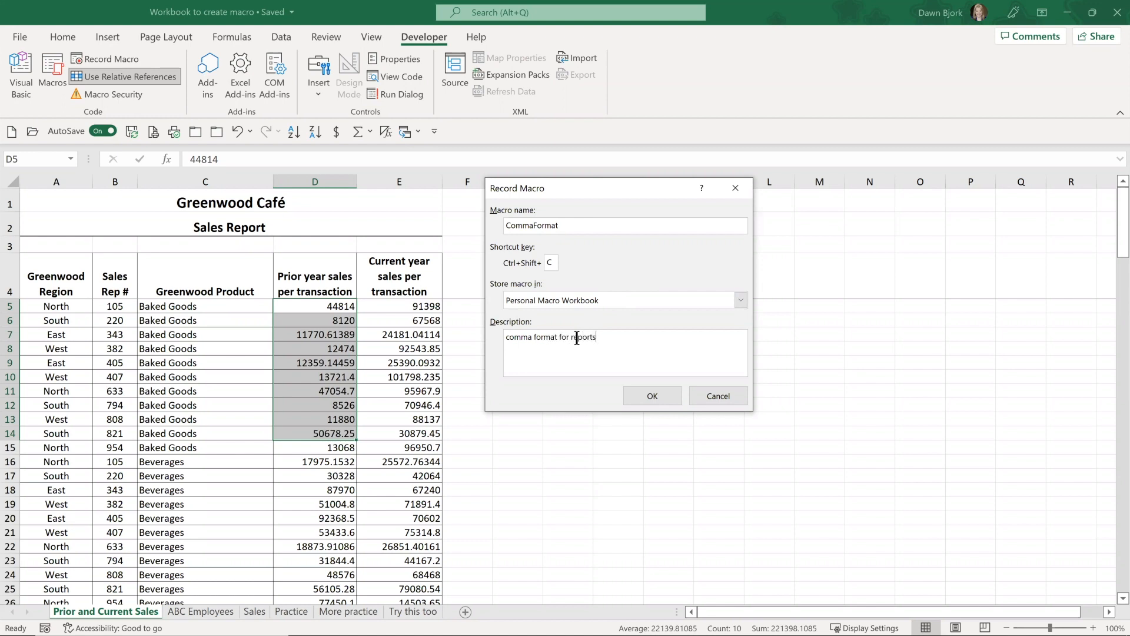
Start recording and give D5:D14 comma style, italic, bold and green font colour.
click(659, 395)
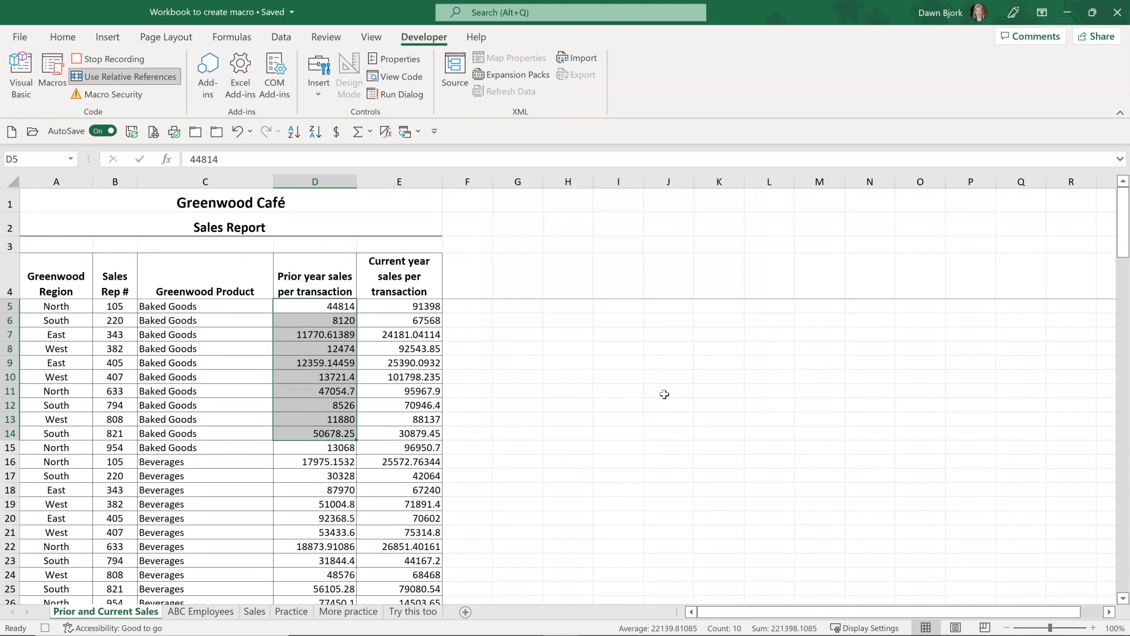
click(52, 38)
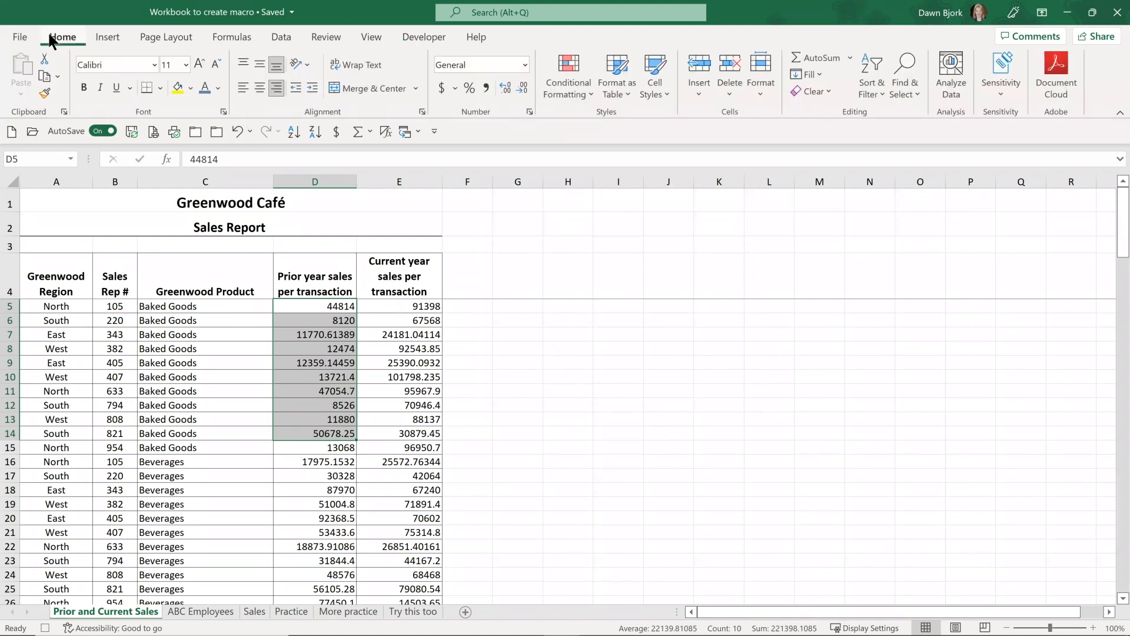
click(486, 89)
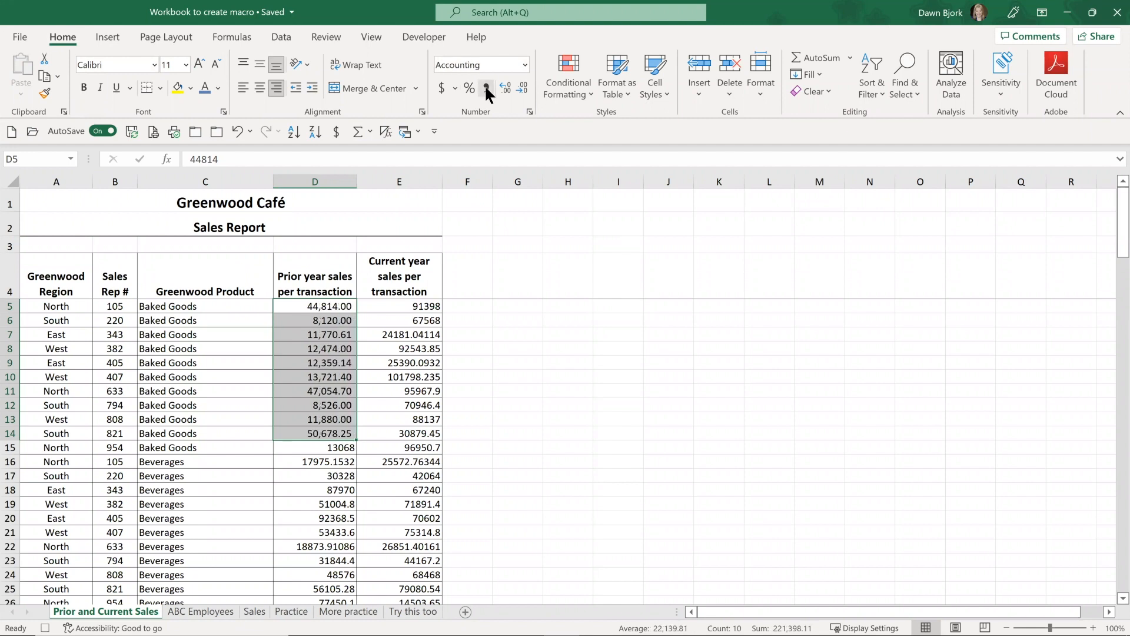
click(101, 88)
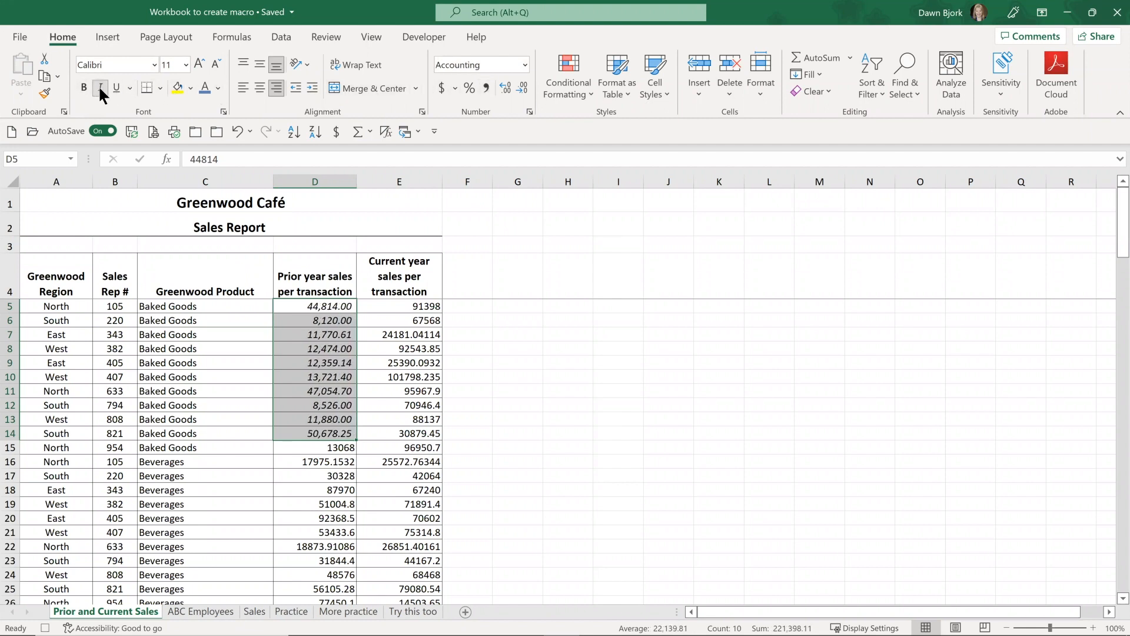
click(84, 88)
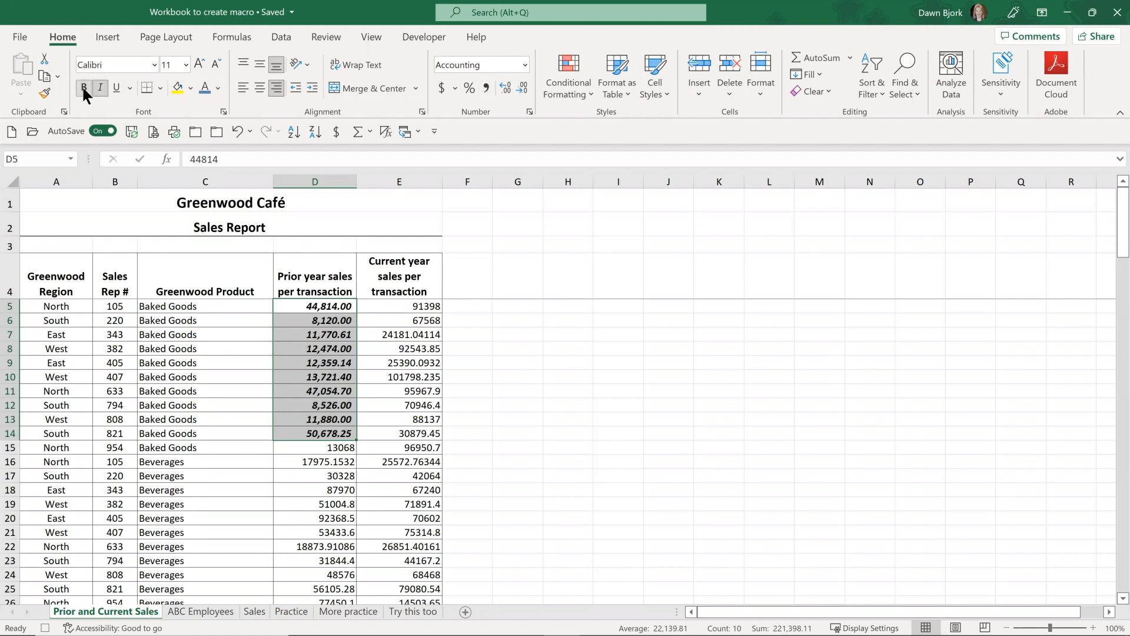
click(218, 88)
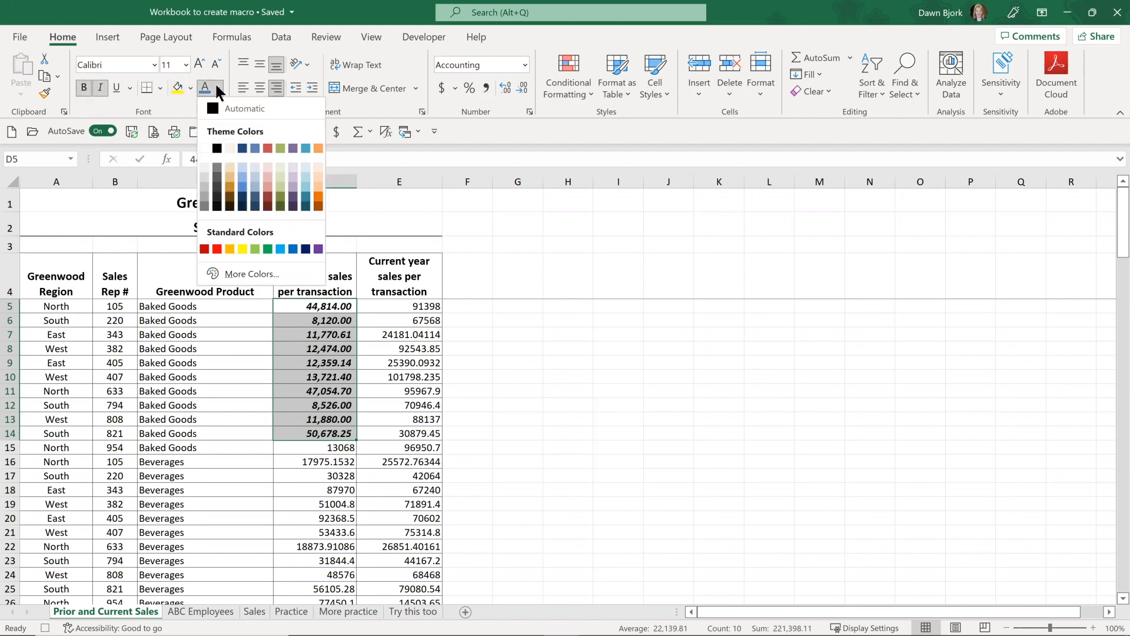
click(268, 248)
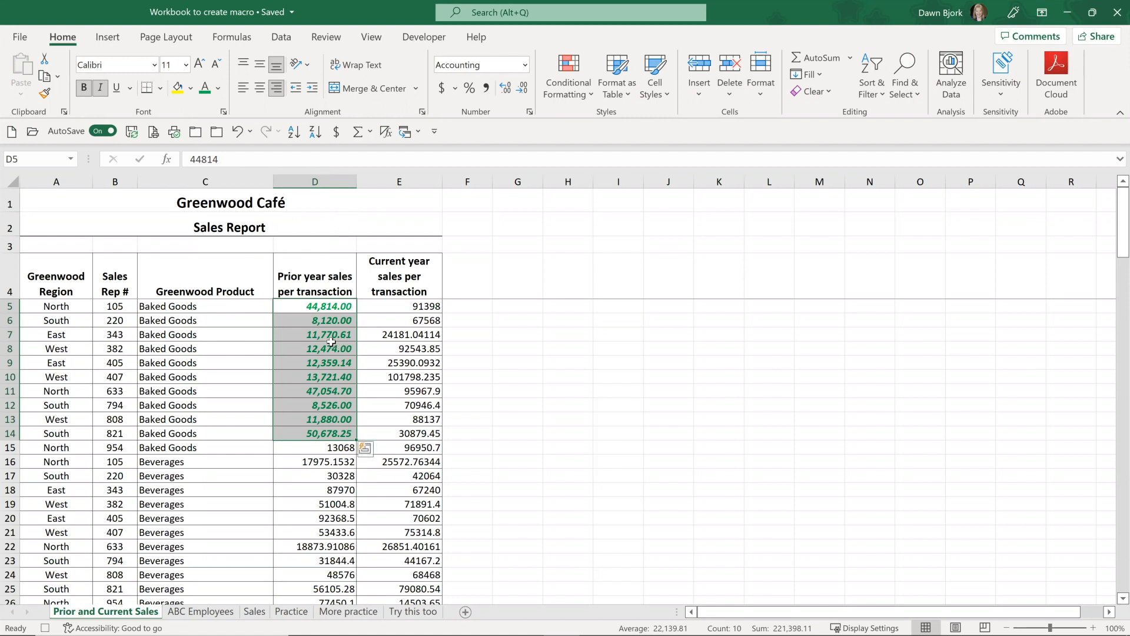
click(435, 40)
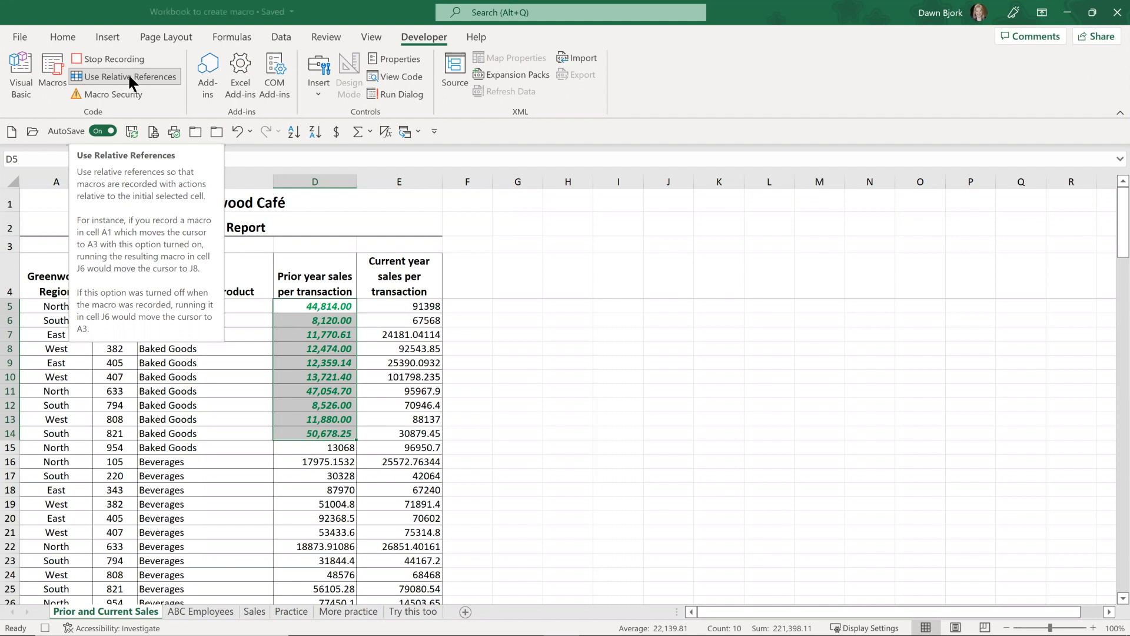
Turn on relative references, stop recording, then run the macro on E15:E19 with Ctrl+Shift+F.
click(128, 77)
click(122, 58)
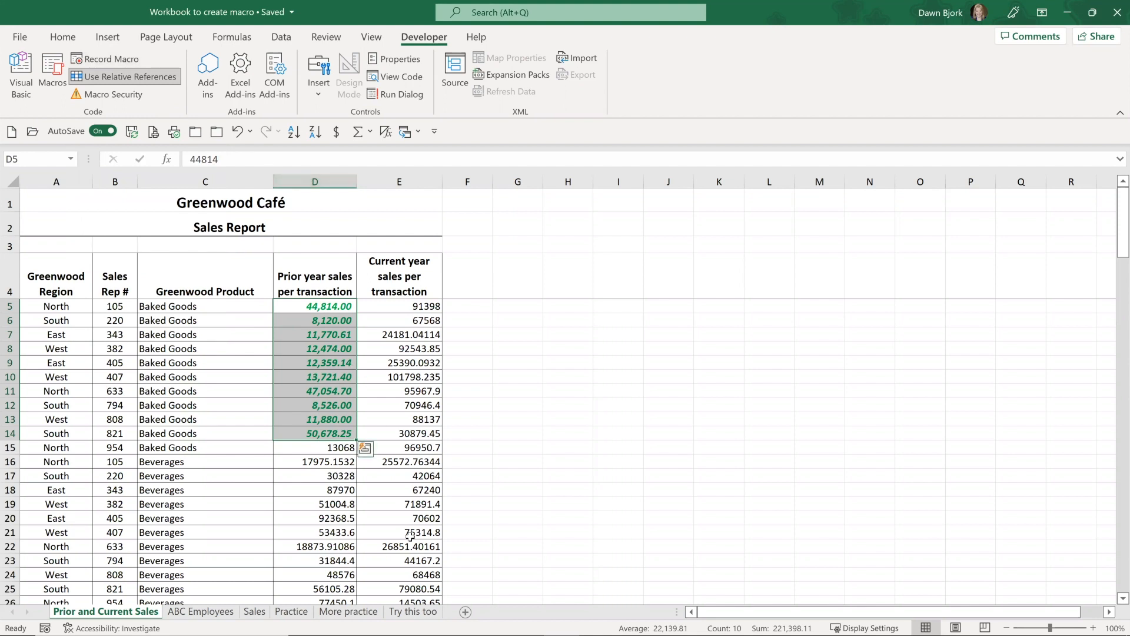
drag(418, 448, 414, 505)
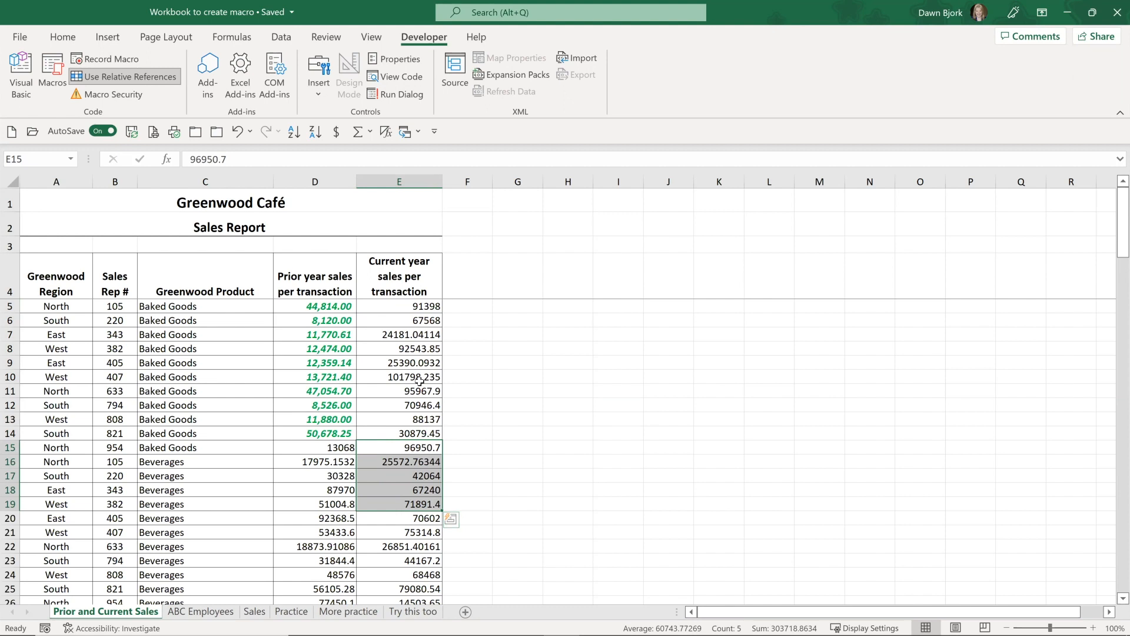
key(ctrl+shift+f)
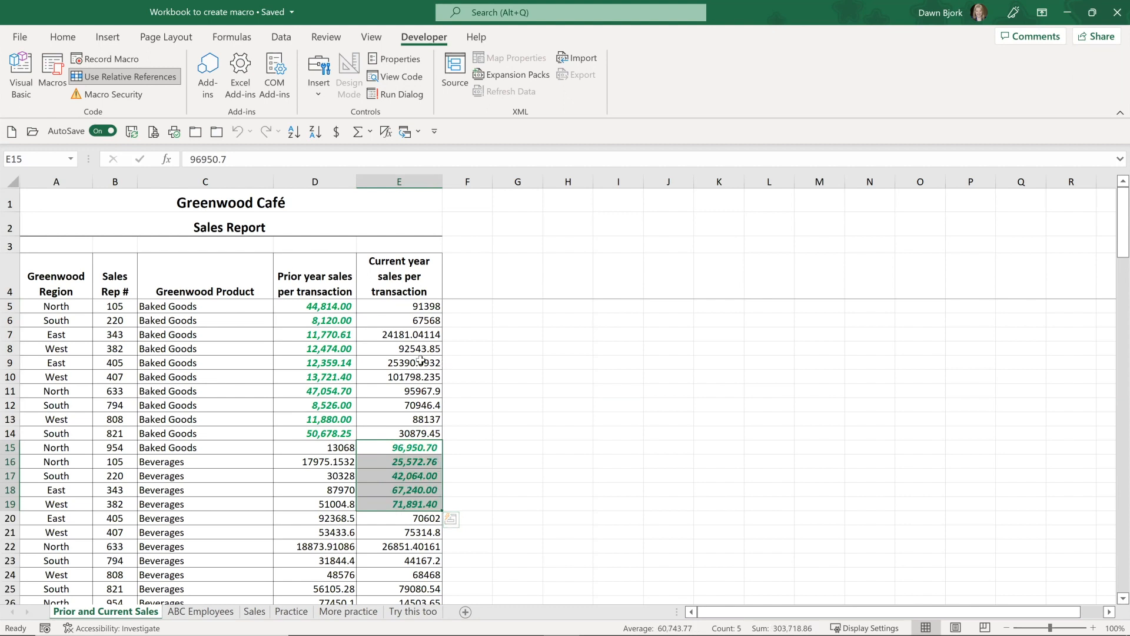
click(419, 361)
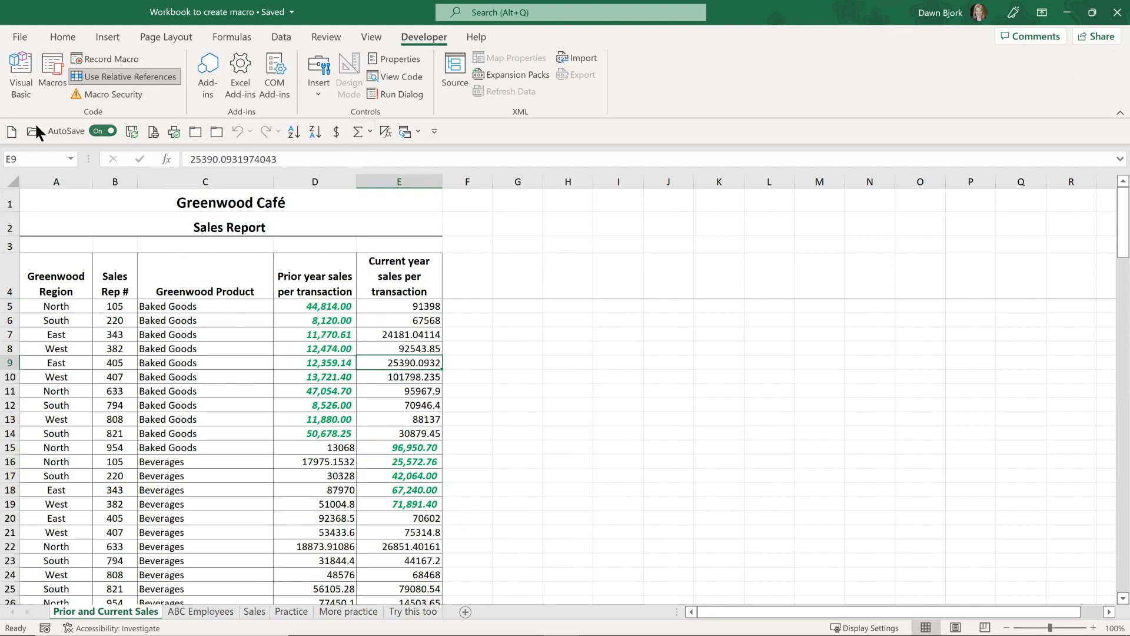
In a new workbook, run the macro on column A, enter 1234 in A1, then return to Greenwood Café.
click(13, 128)
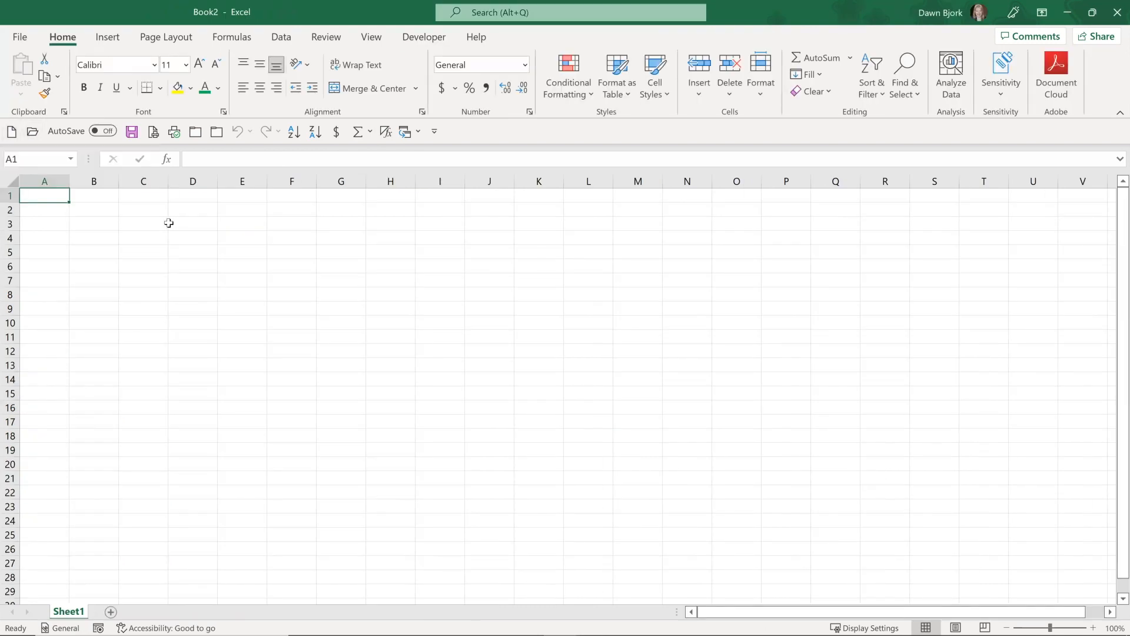
click(51, 176)
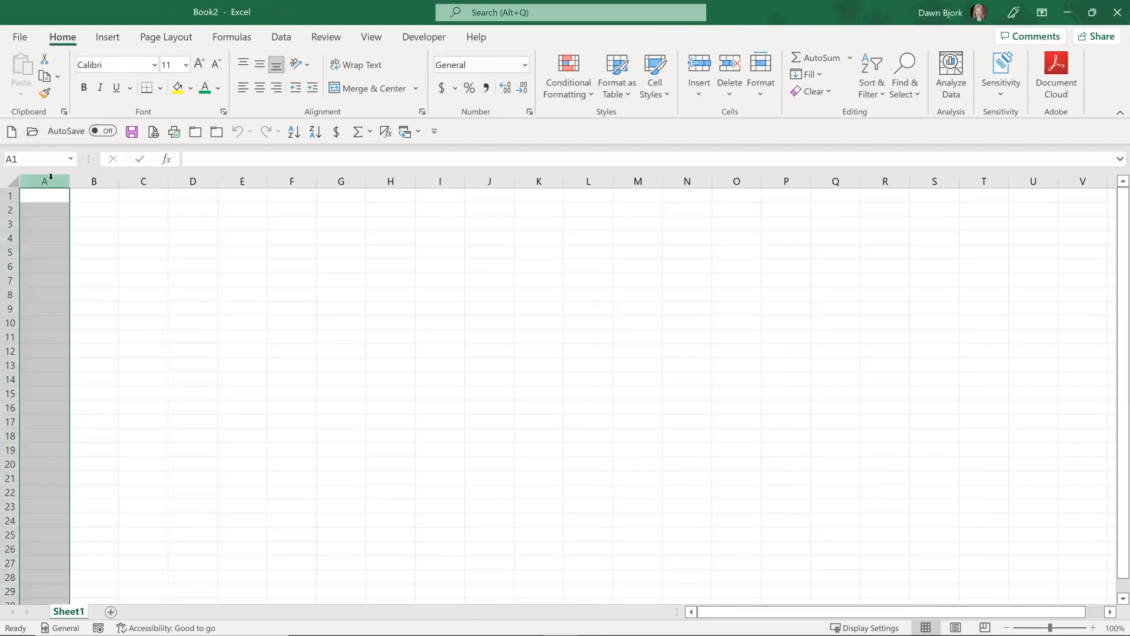
key(ctrl+shift+a)
click(61, 195)
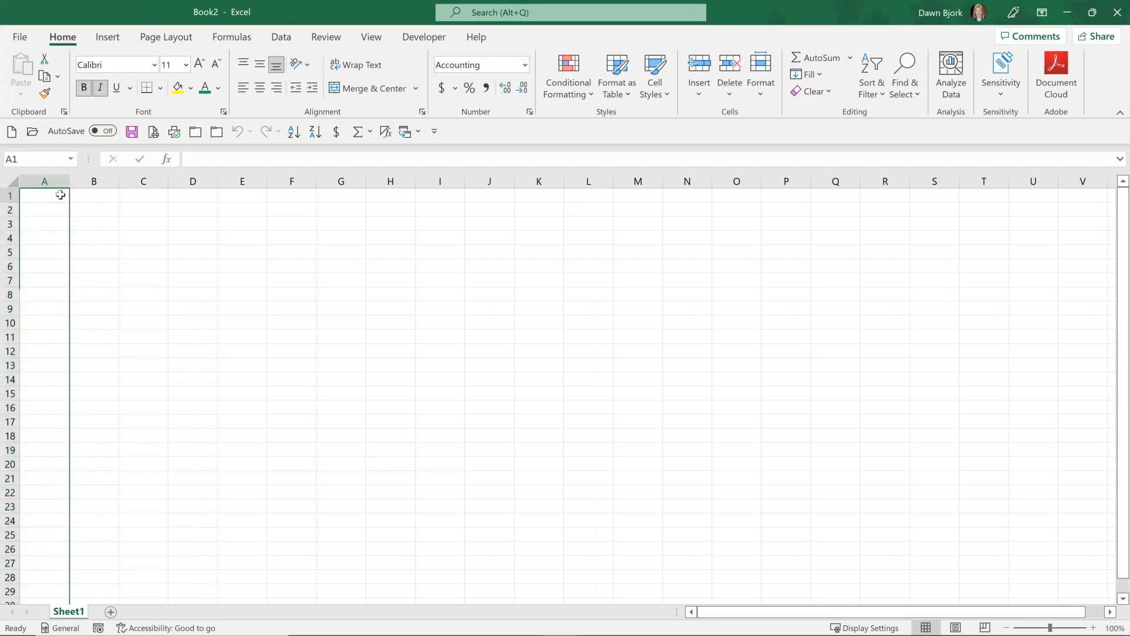
text(1234)
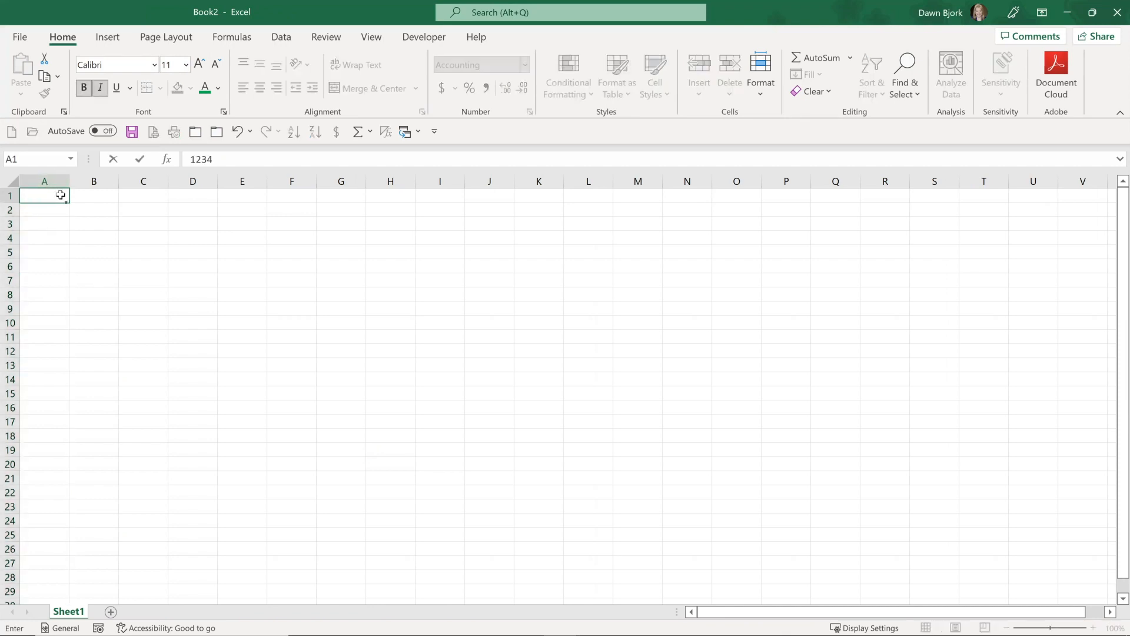
key(Return)
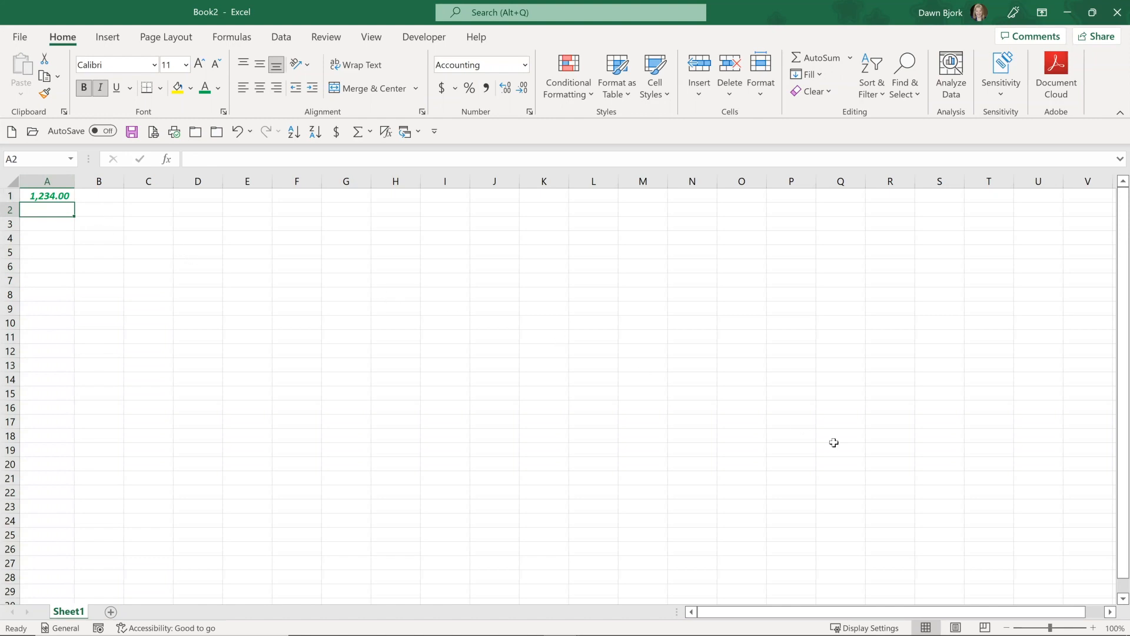
click(416, 133)
click(422, 175)
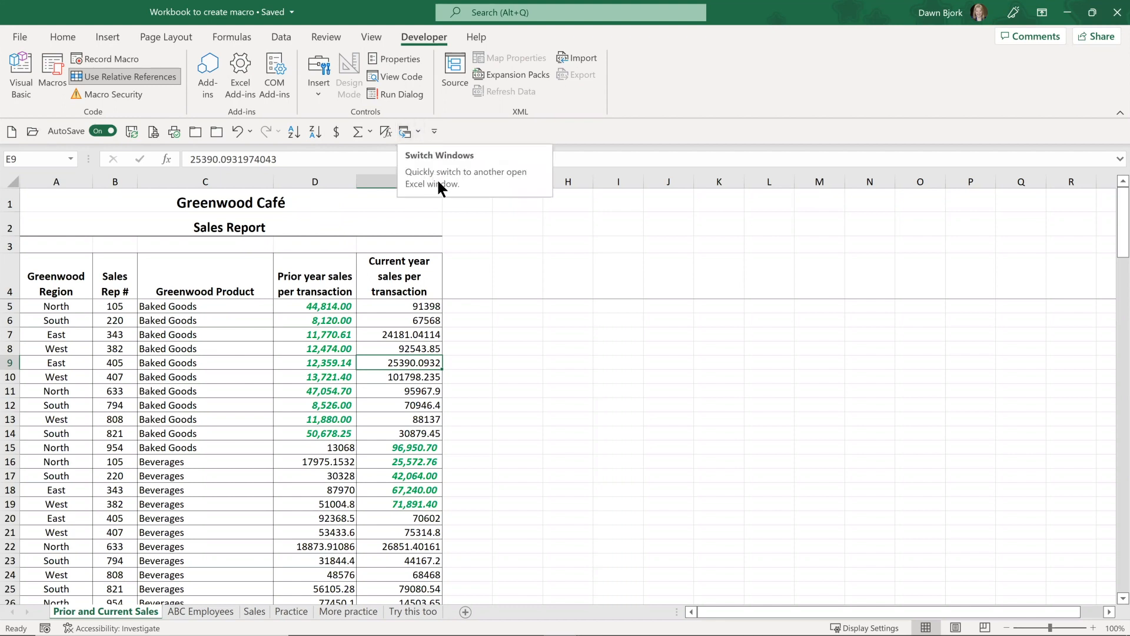
Create a new blank workbook, zoom it to 230%, and open the Record Macro dialog.
click(11, 132)
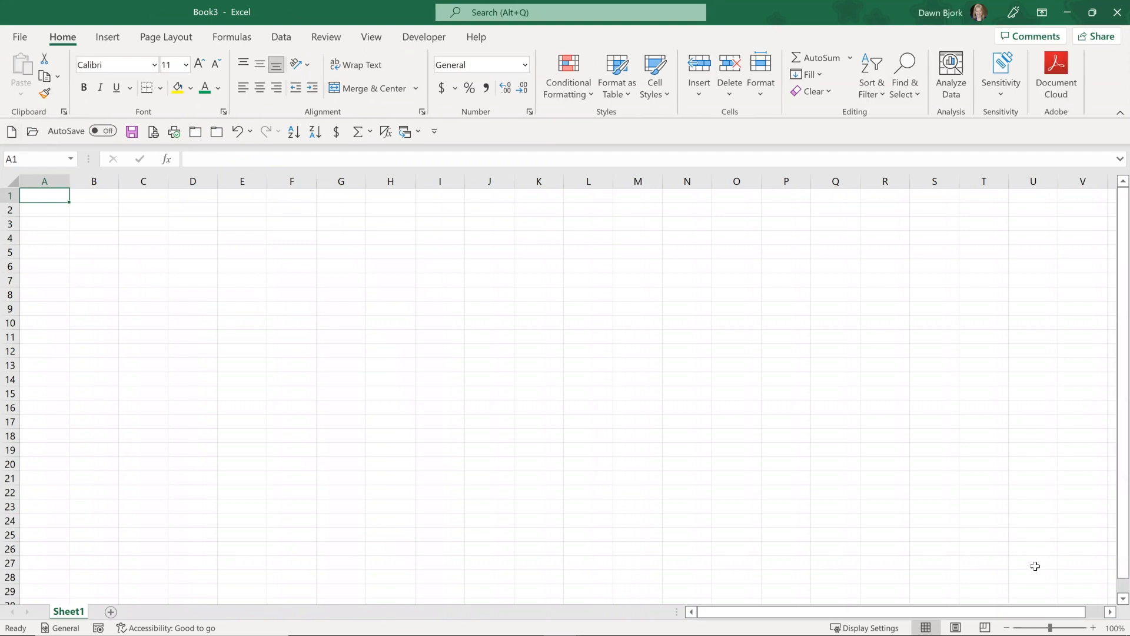
click(1066, 626)
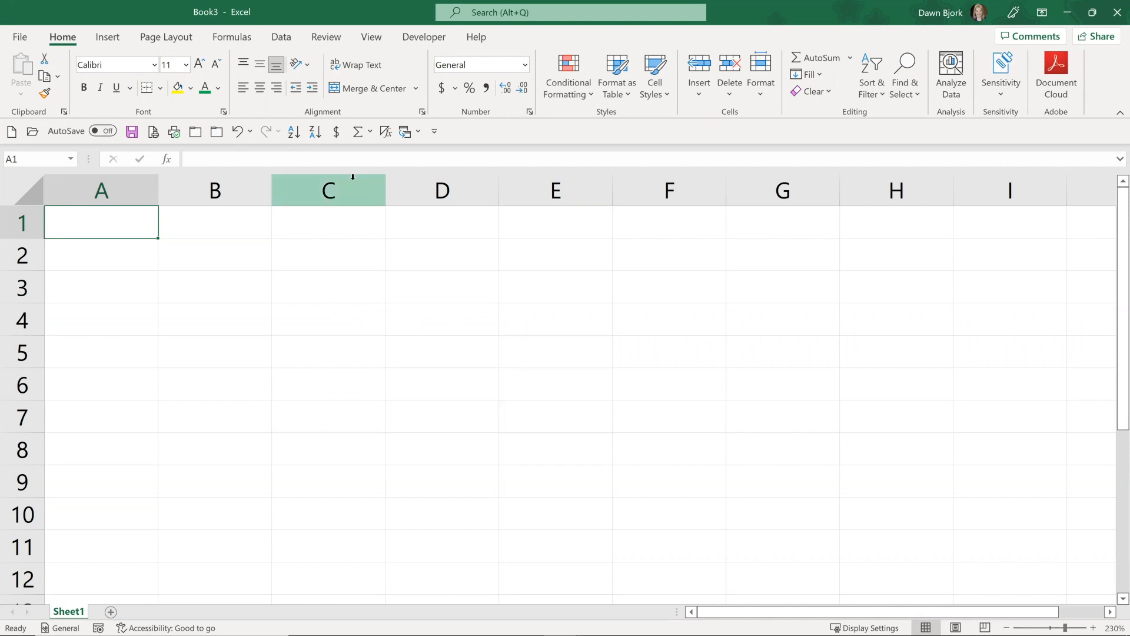
click(418, 35)
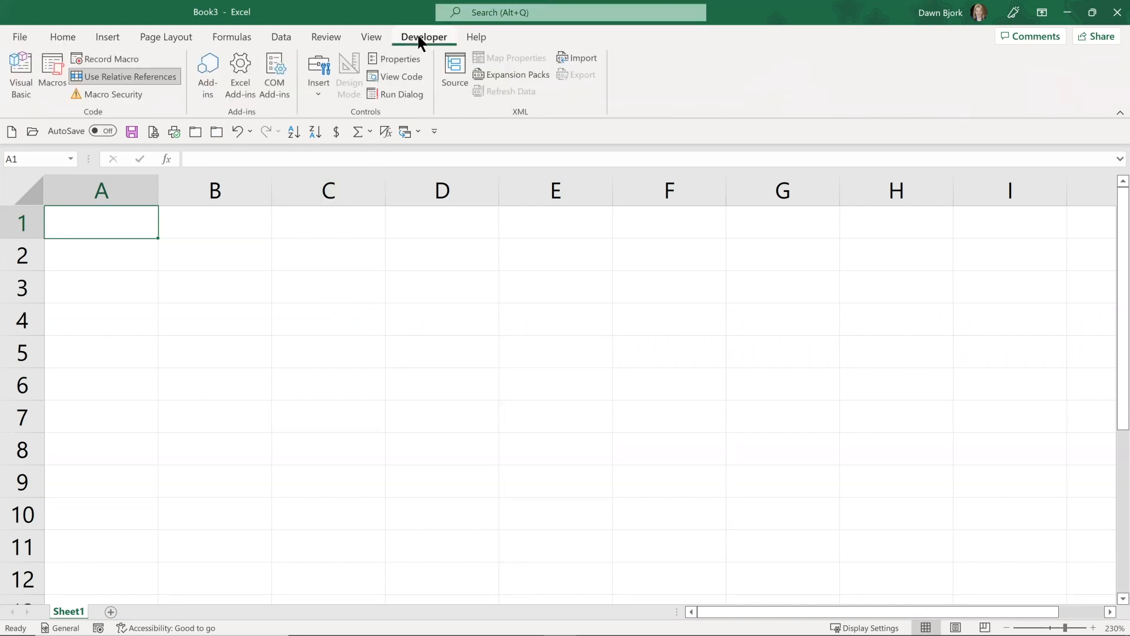
click(122, 55)
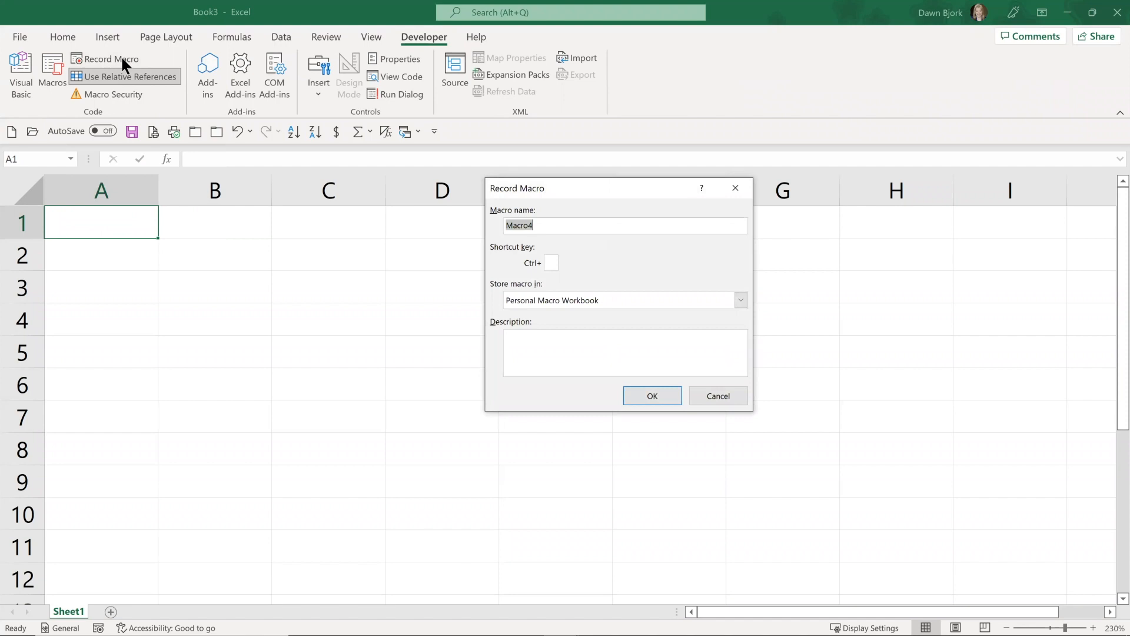
Start recording a macro named RelativePractice stored in This Workbook.
text(Relat)
key(BackSpace)
key(BackSpace)
key(BackSpace)
key(BackSpace)
text(elativePractice)
click(606, 295)
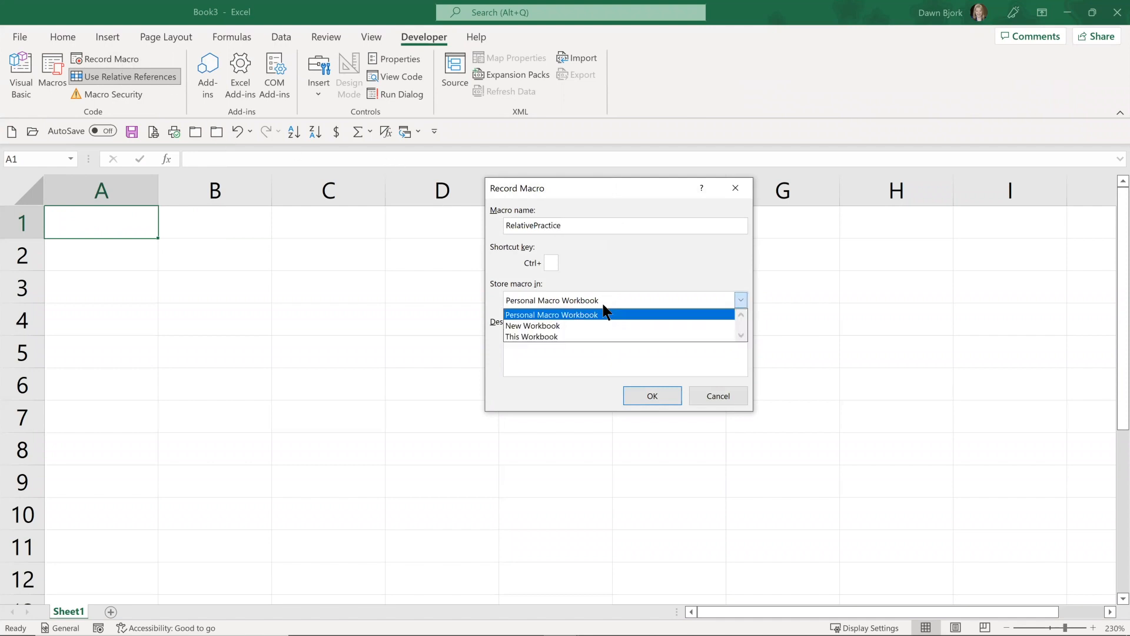
click(593, 336)
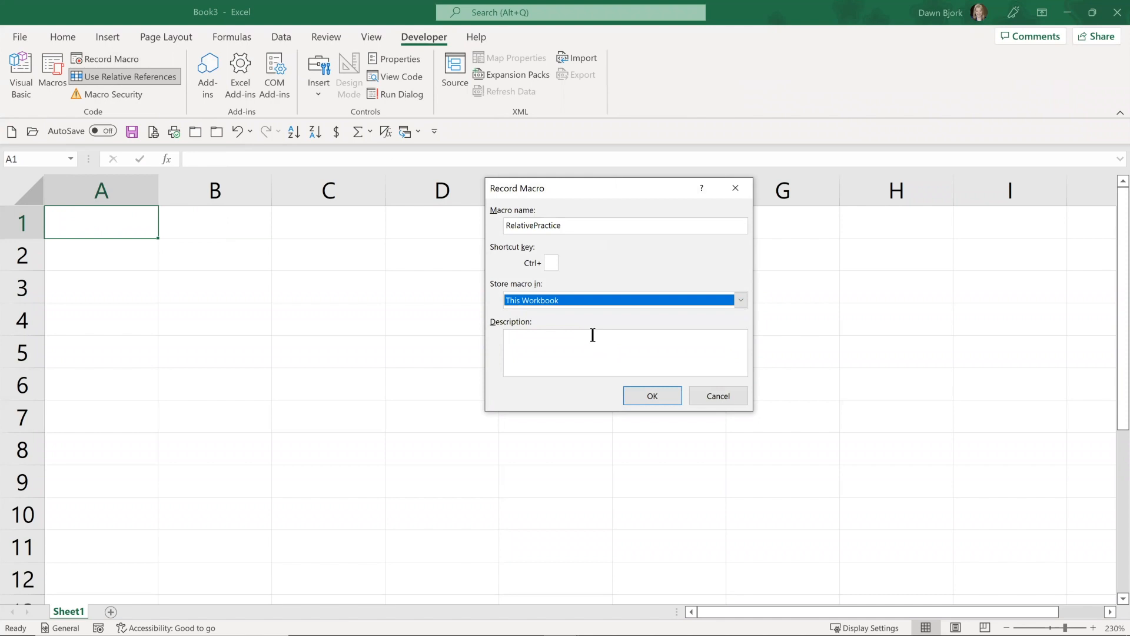
click(652, 393)
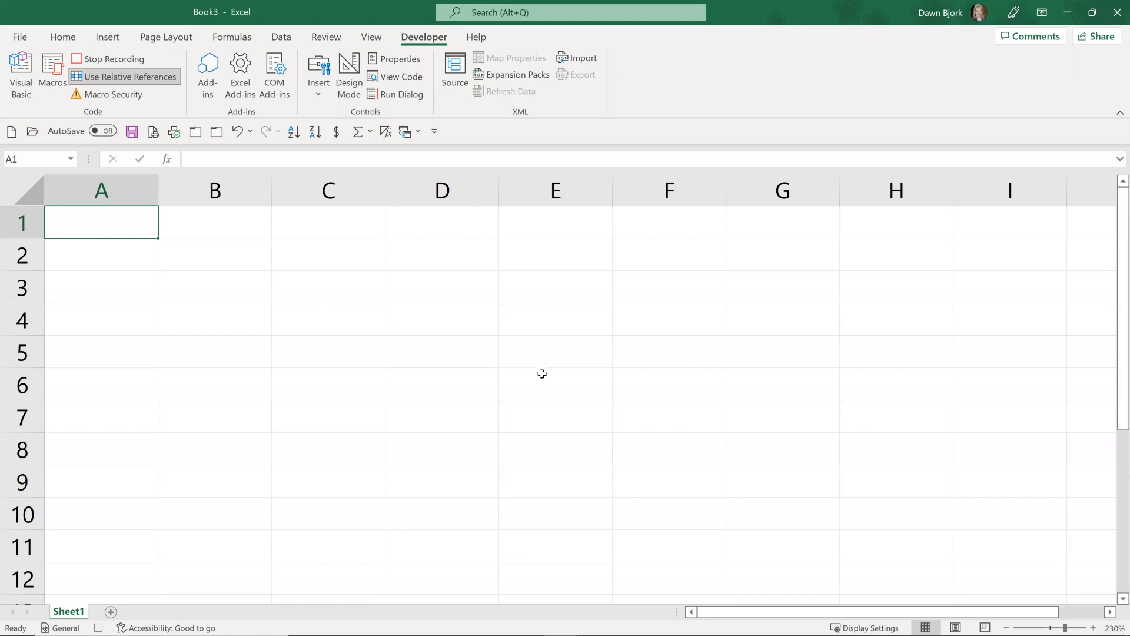
Enter 'This is relative', BLUE and FRUIT down cells A1 to A3.
text(This is rel)
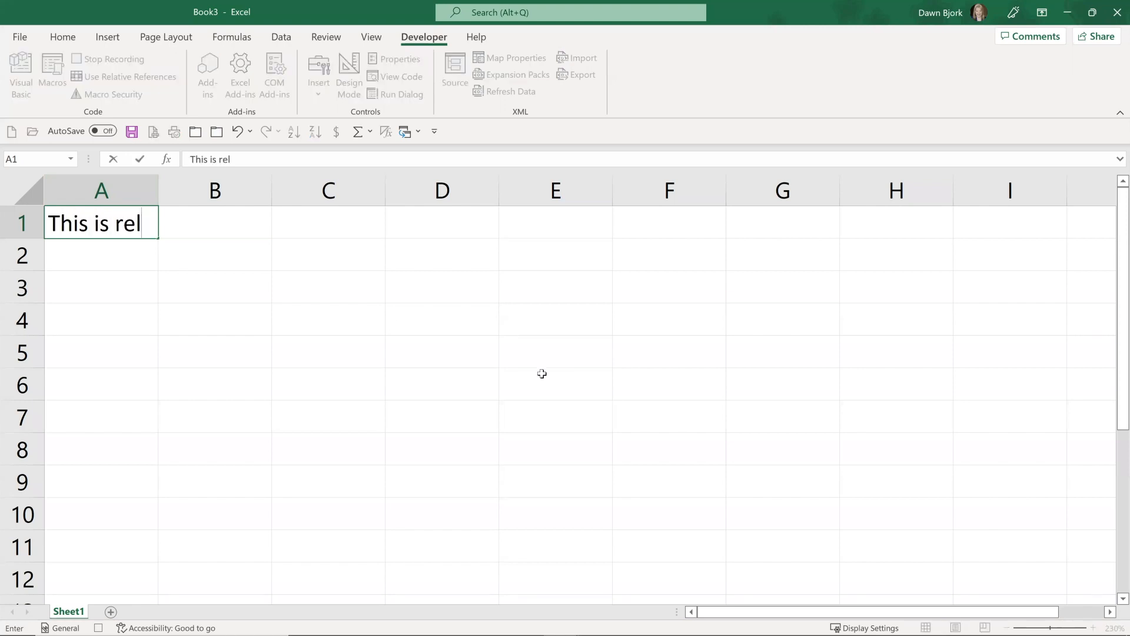
text(ative)
key(Return)
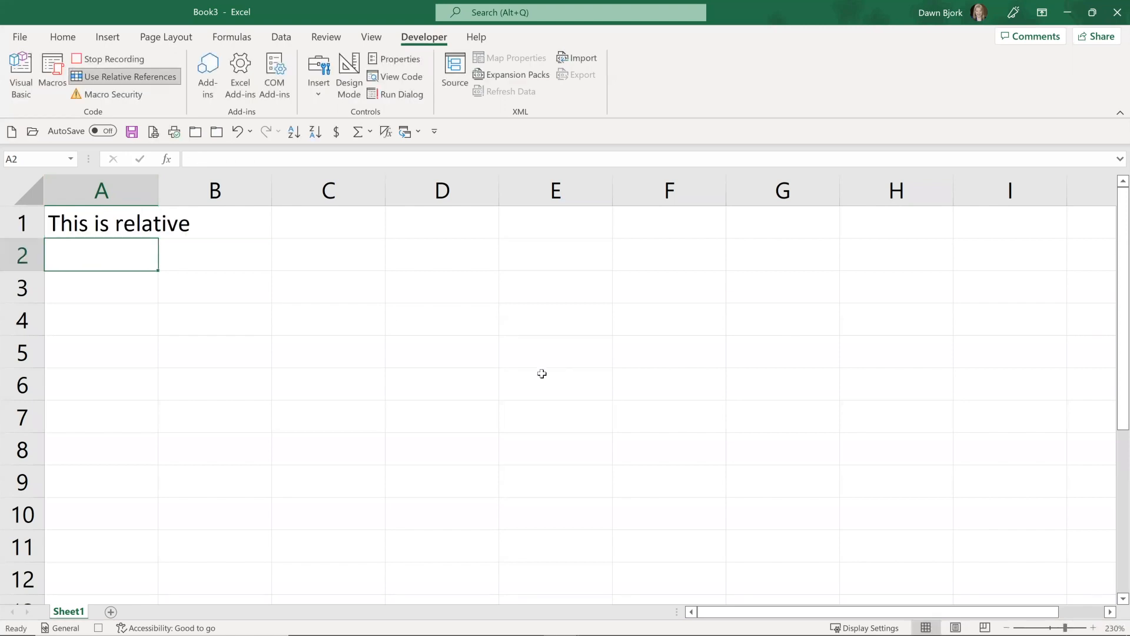
text(BLUE)
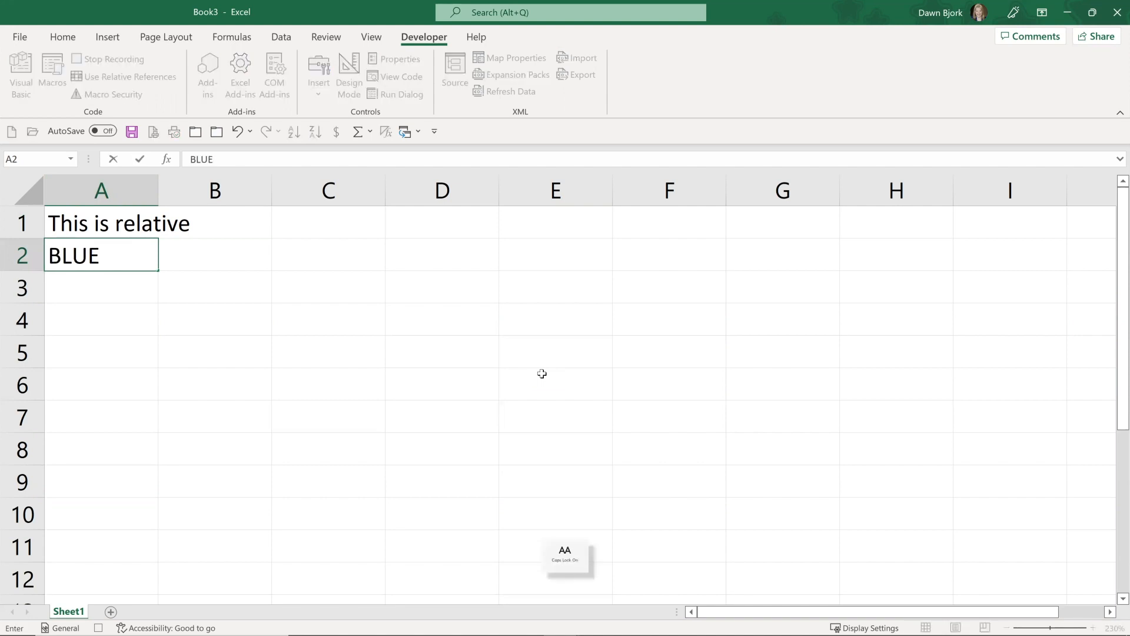
key(Return)
text(FRUIT)
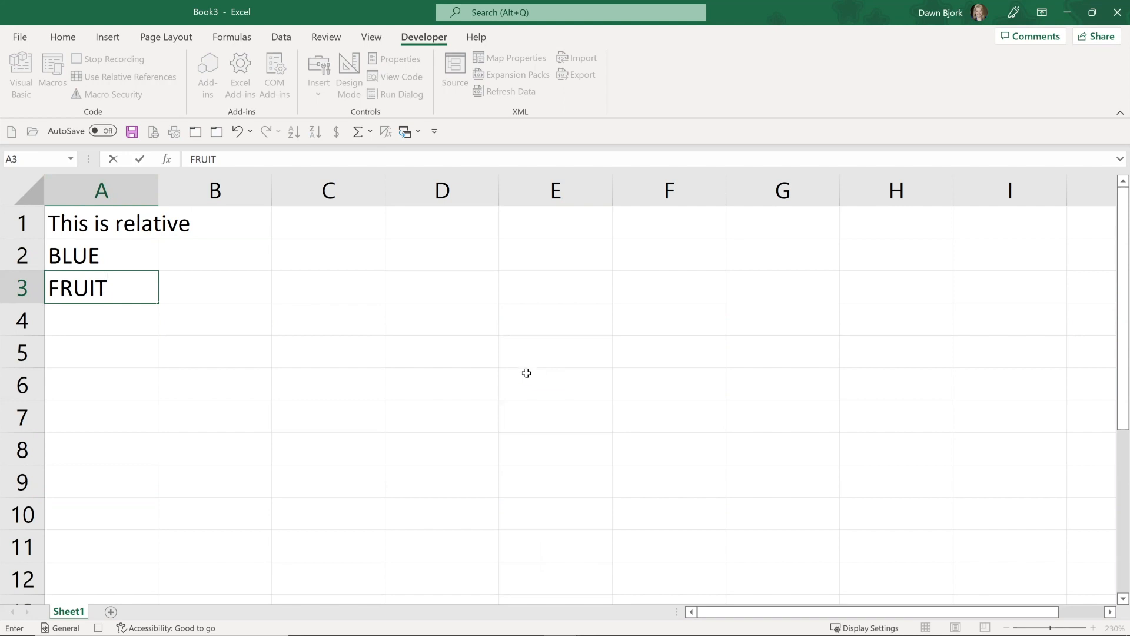
Turn off relative references and enter 'This is absolute' in C1.
click(318, 226)
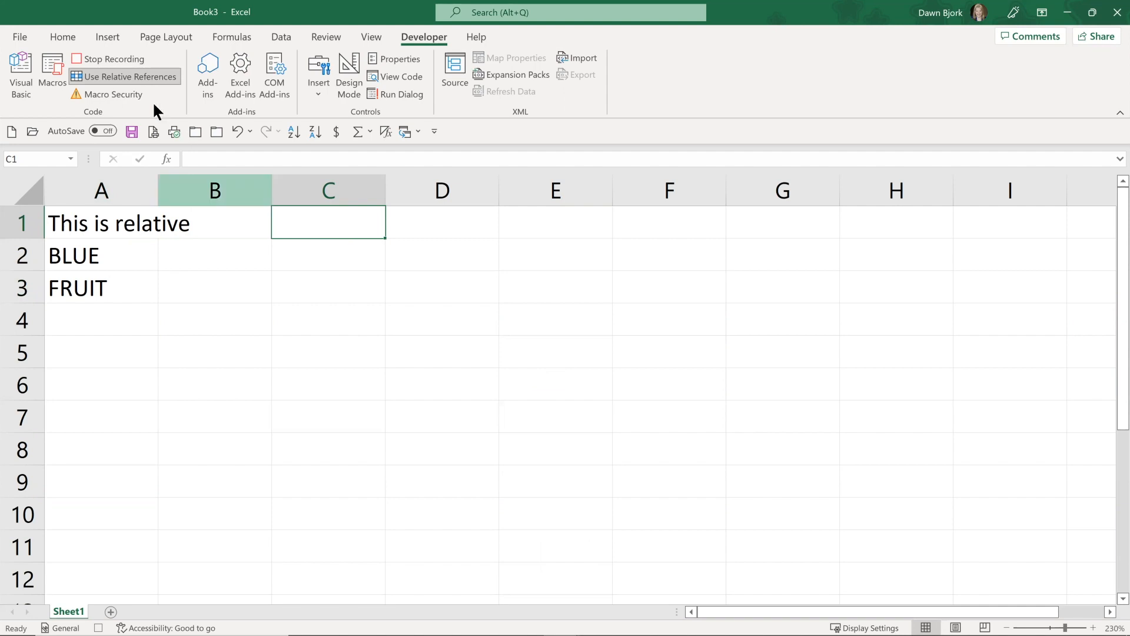
click(131, 78)
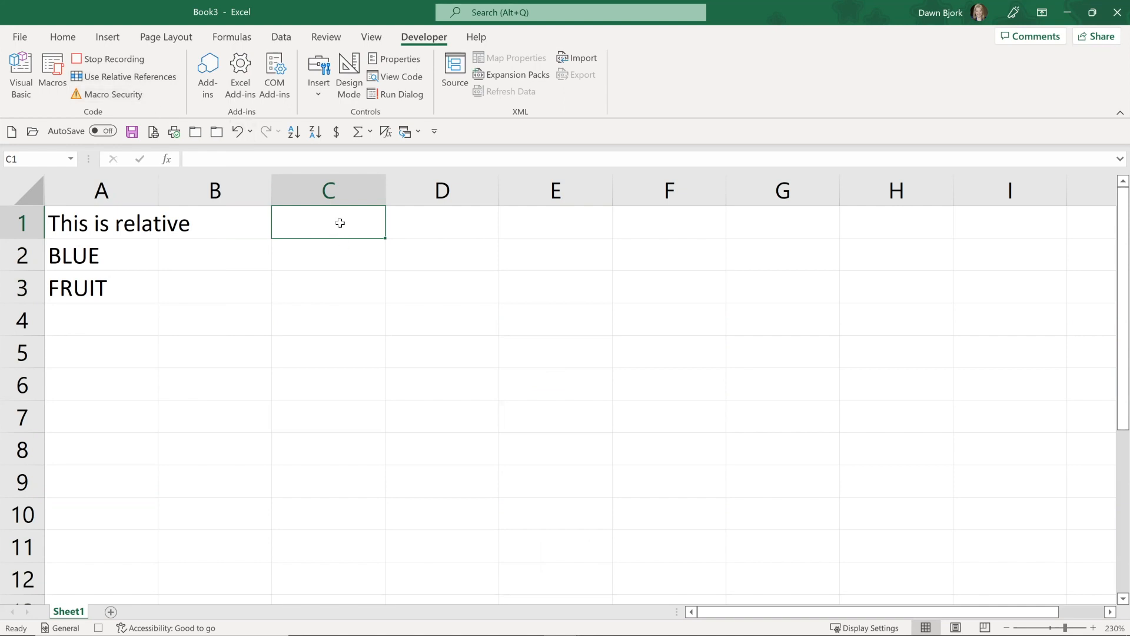
text(This is)
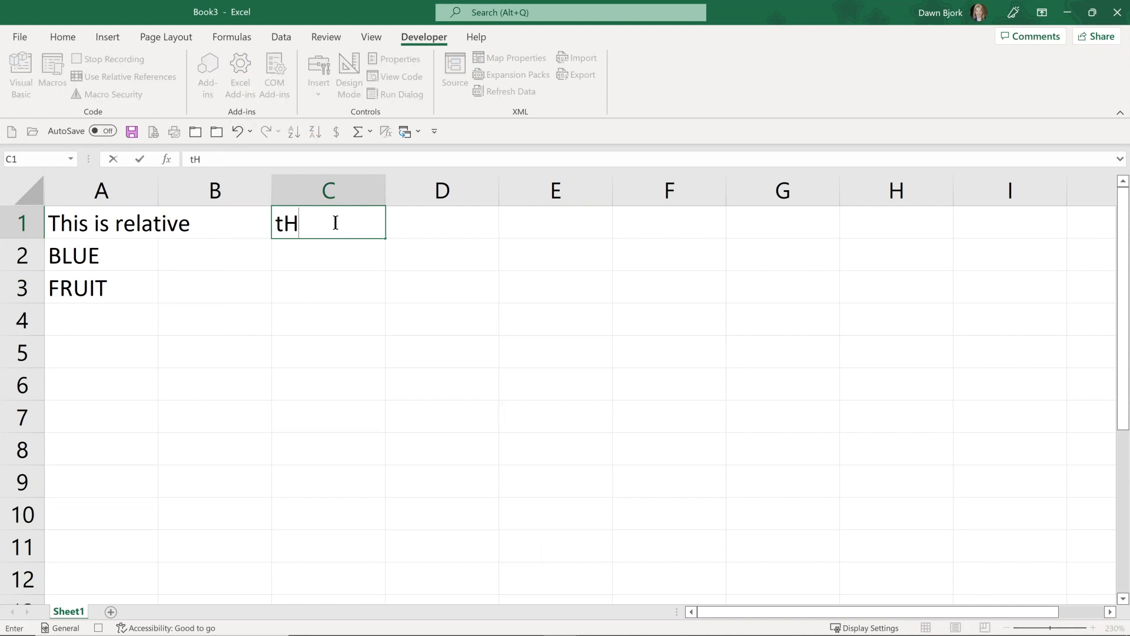
text( absolute)
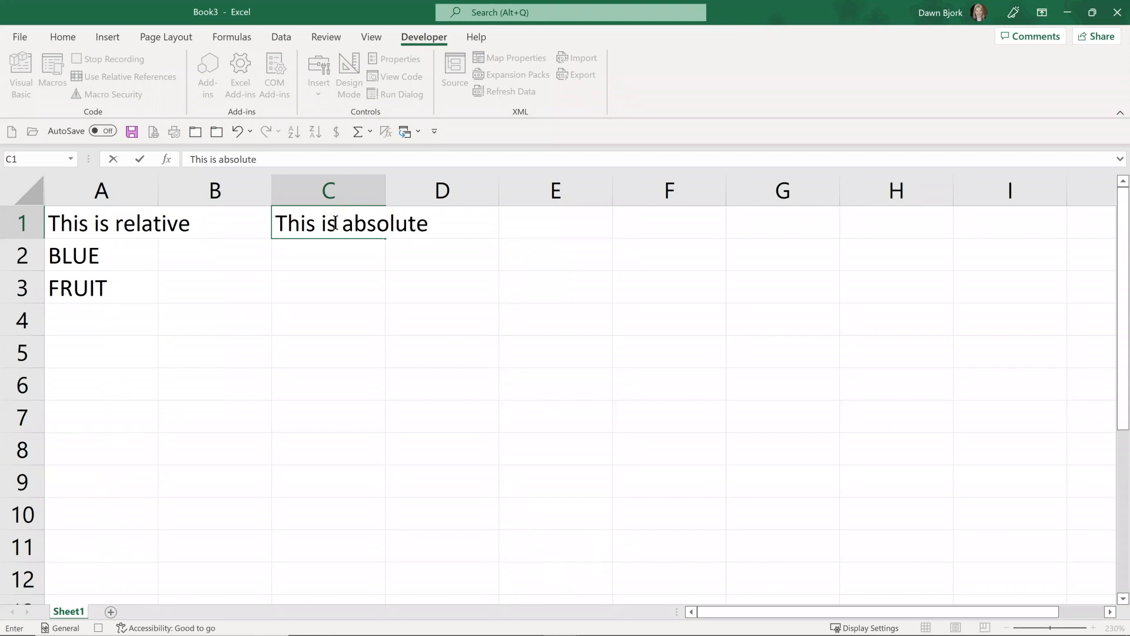
key(Return)
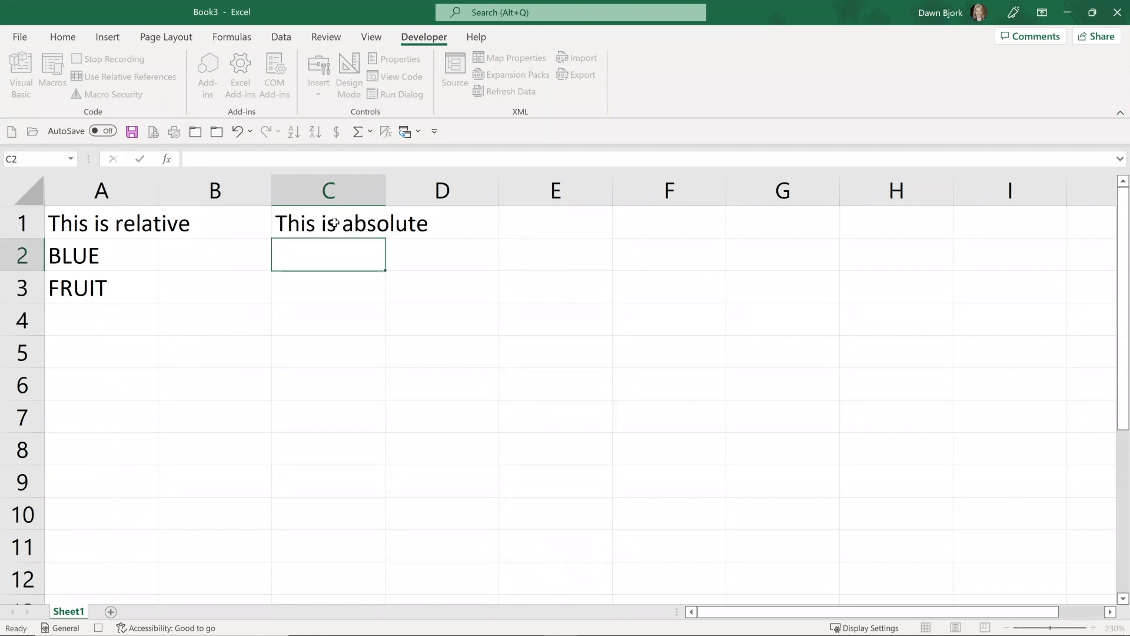
Enter RED in C2 and CHOCOLATE in C3, then return to cell A1.
key(BackSpace)
key(Caps_Lock)
text(RED)
key(Return)
text(CHOL)
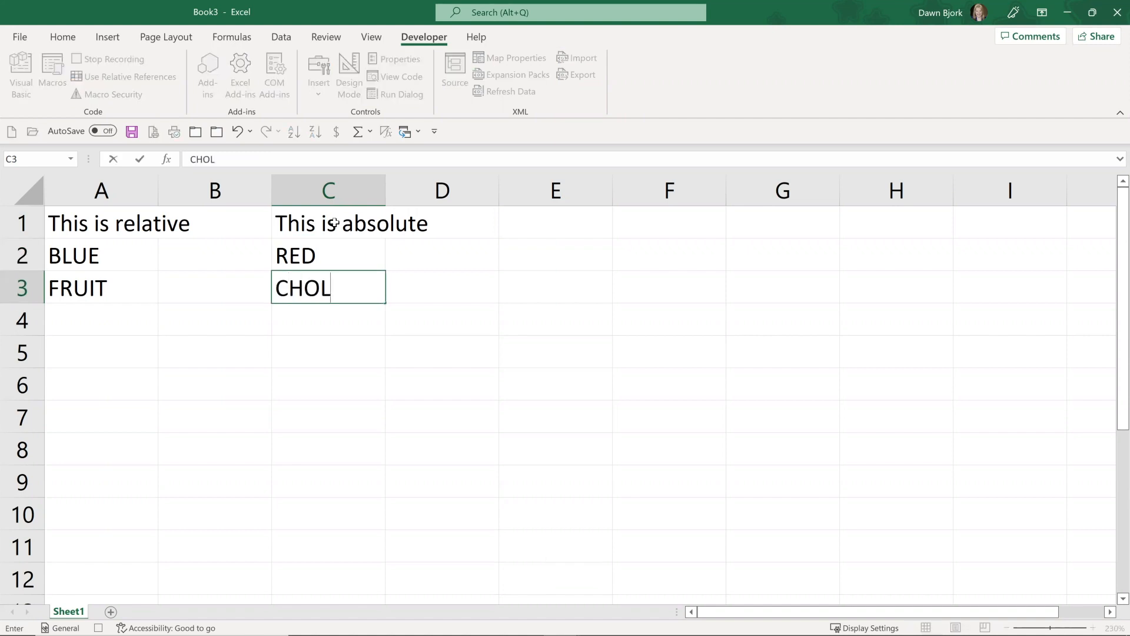
key(BackSpace)
text(COLATE)
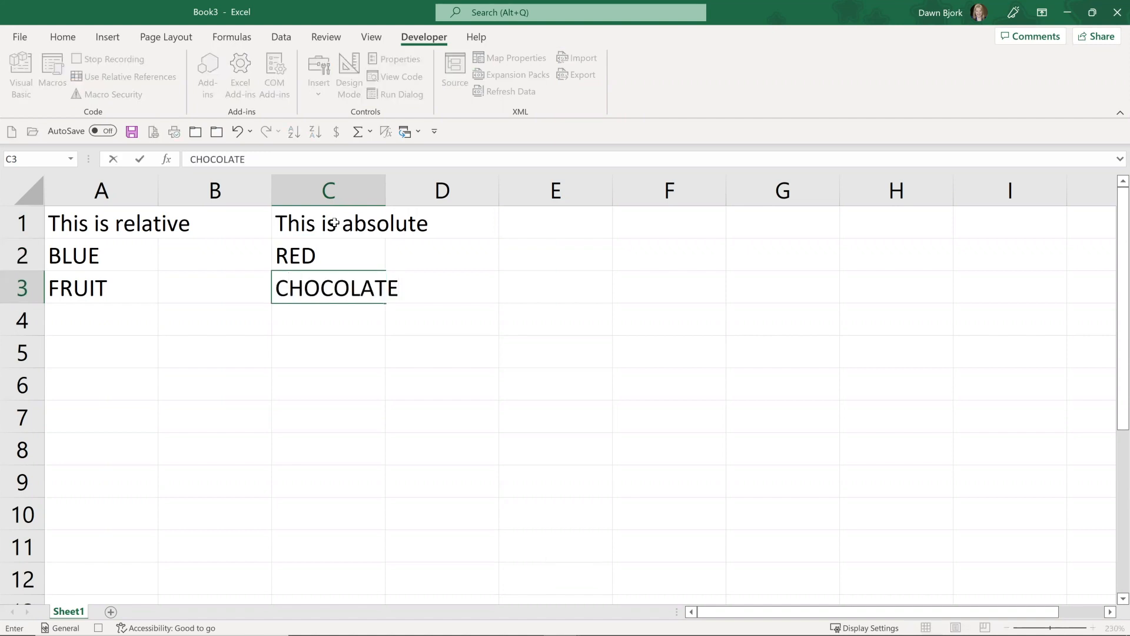
key(Return)
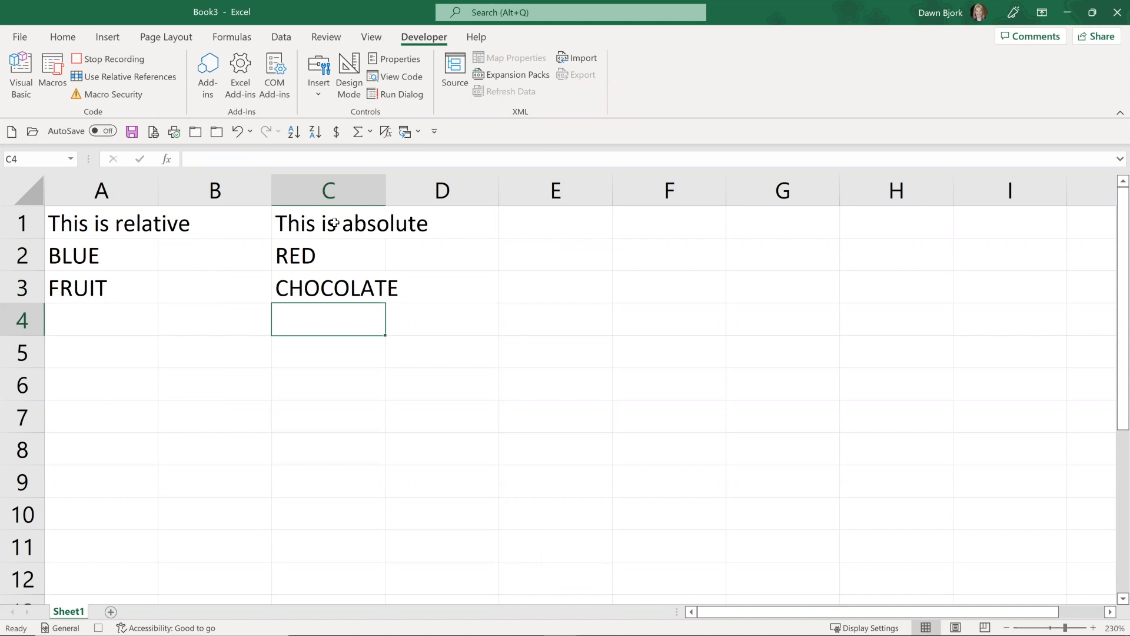
key(ctrl+Home)
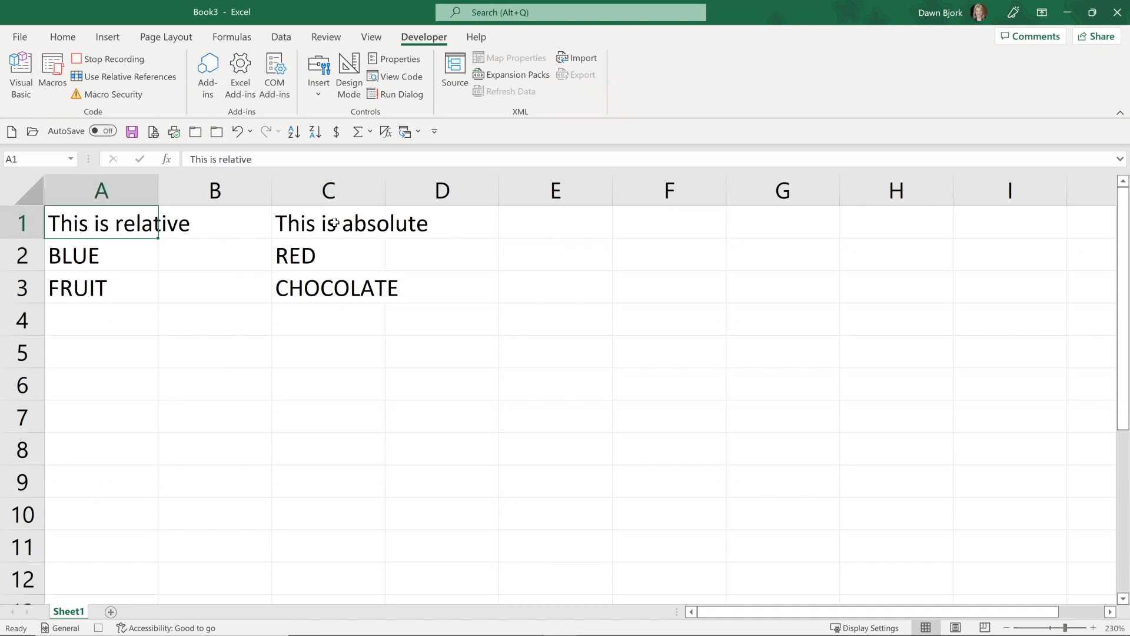
Stop recording, add a new Sheet2, and zoom it to 230%.
click(116, 59)
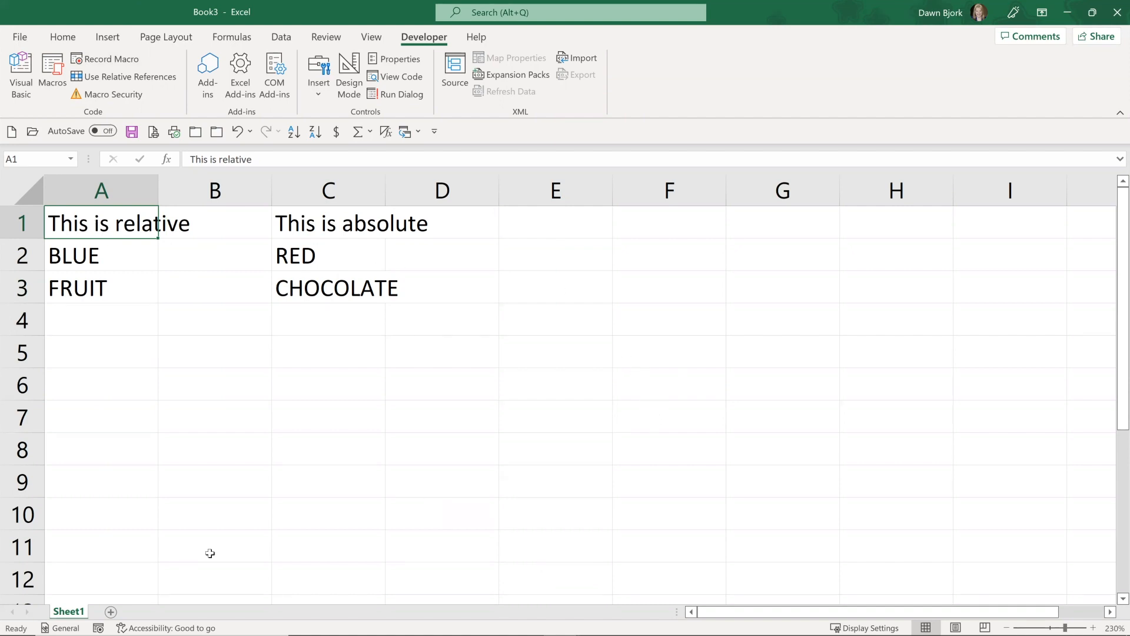
click(111, 611)
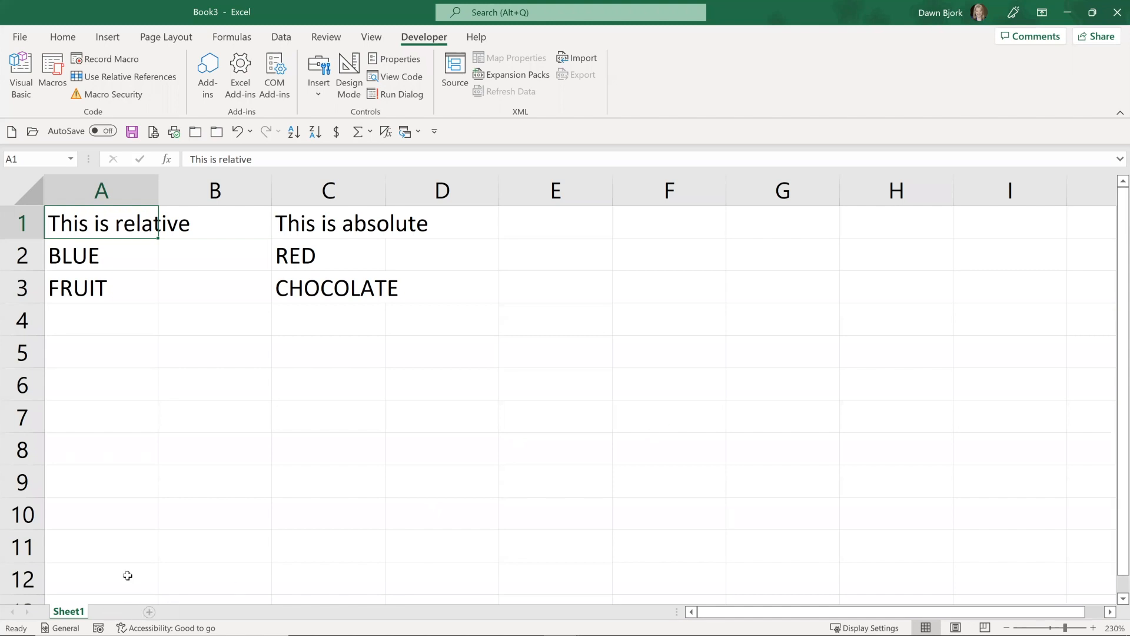
click(1068, 624)
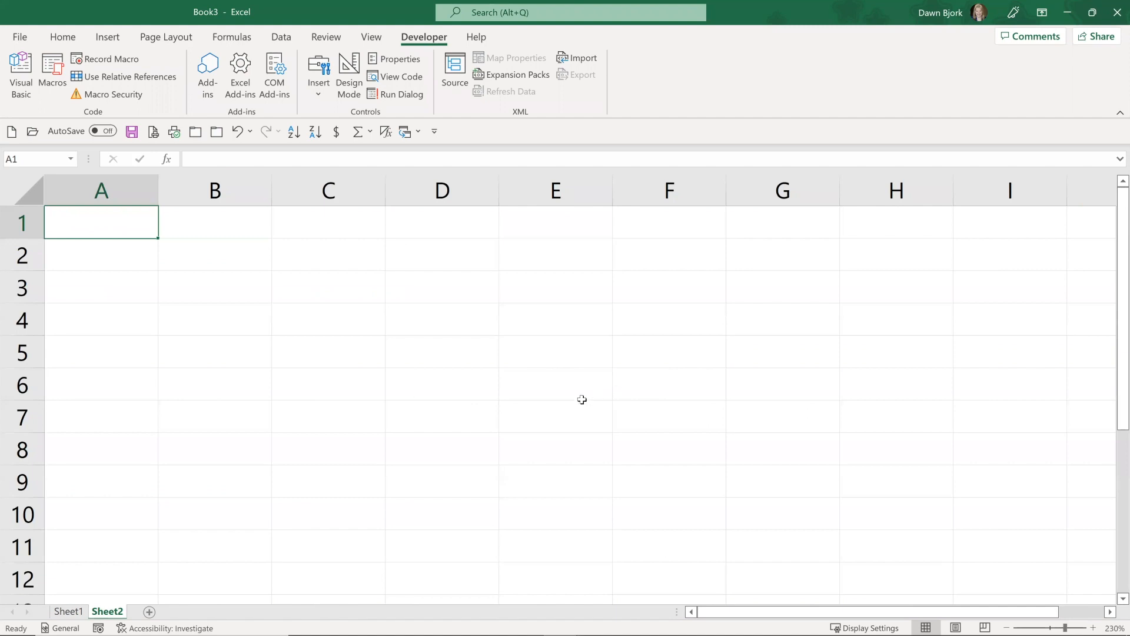
Run the RelativePractice macro on Sheet2 with E7 as the starting cell.
click(566, 415)
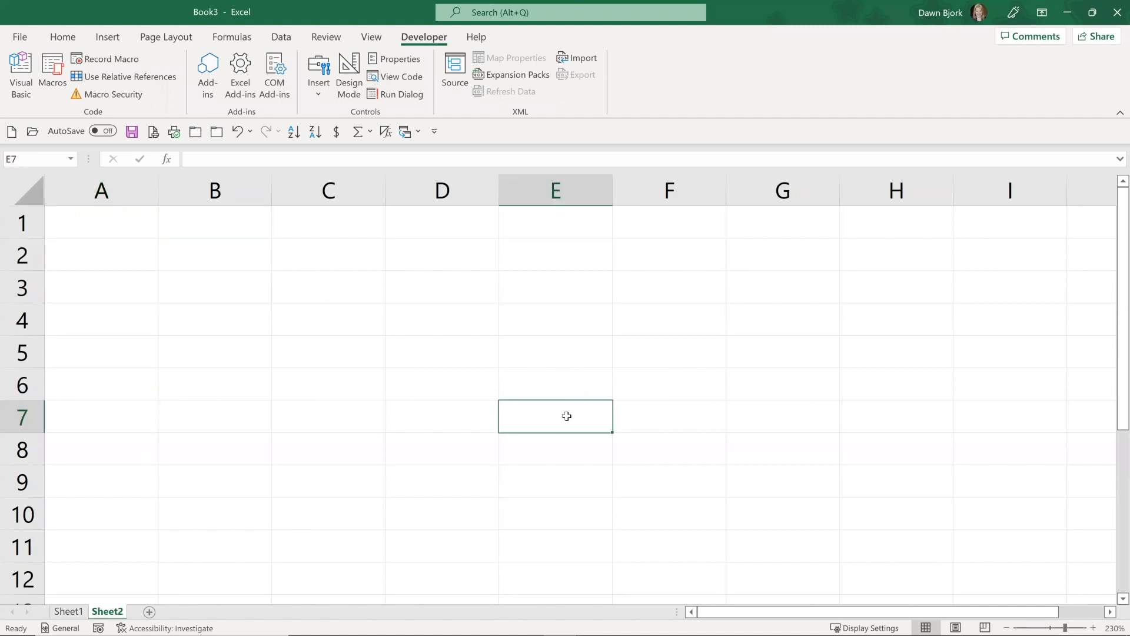
click(47, 59)
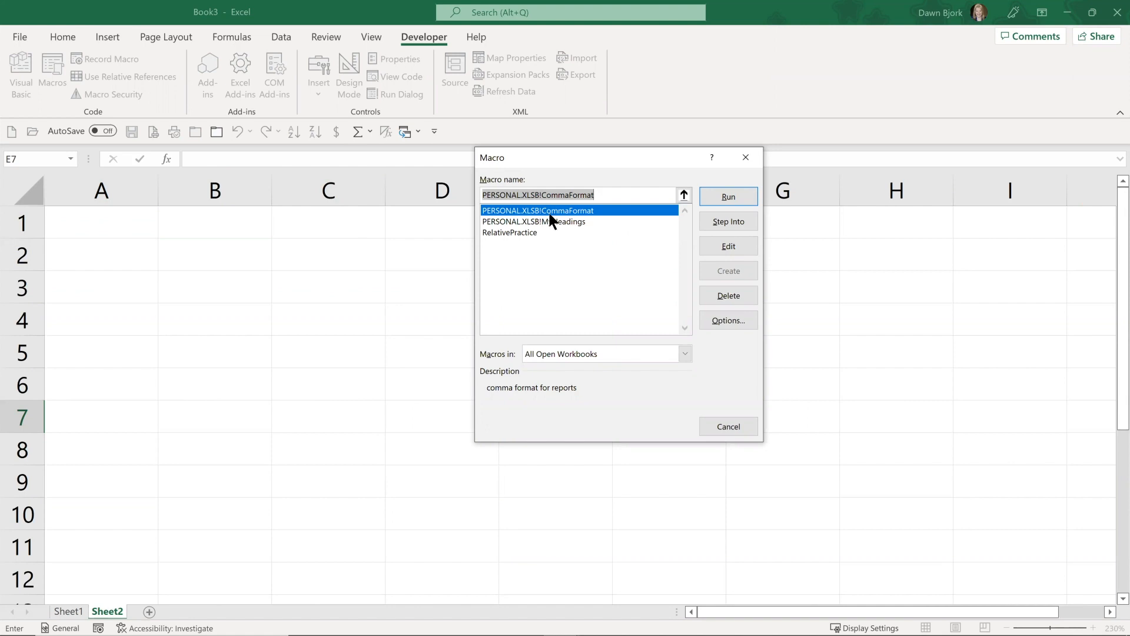
click(512, 234)
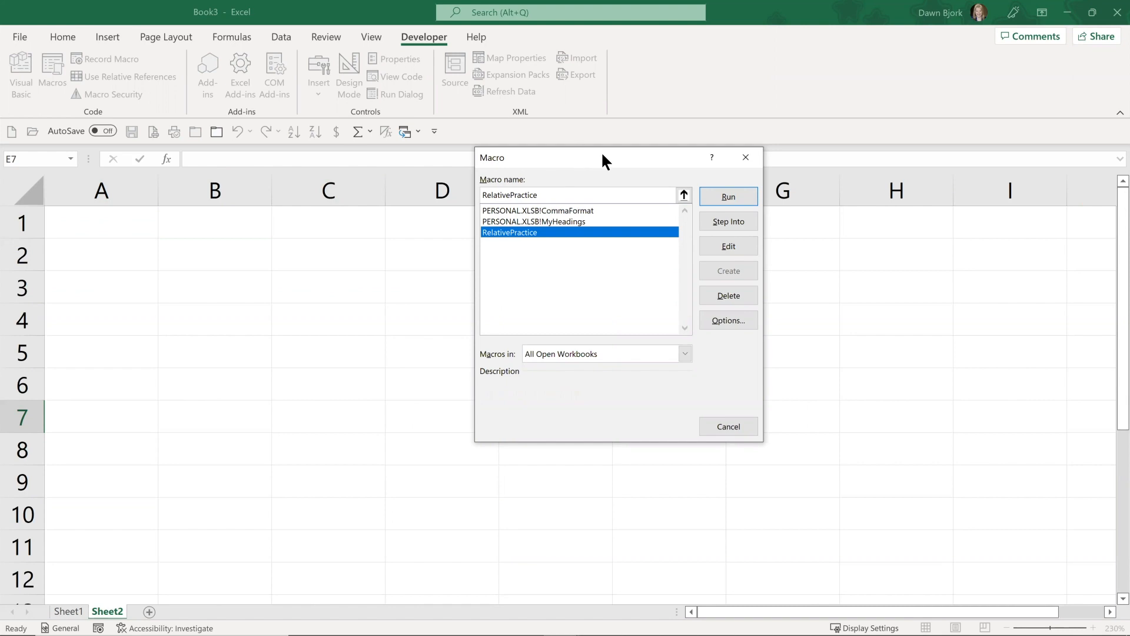
click(729, 196)
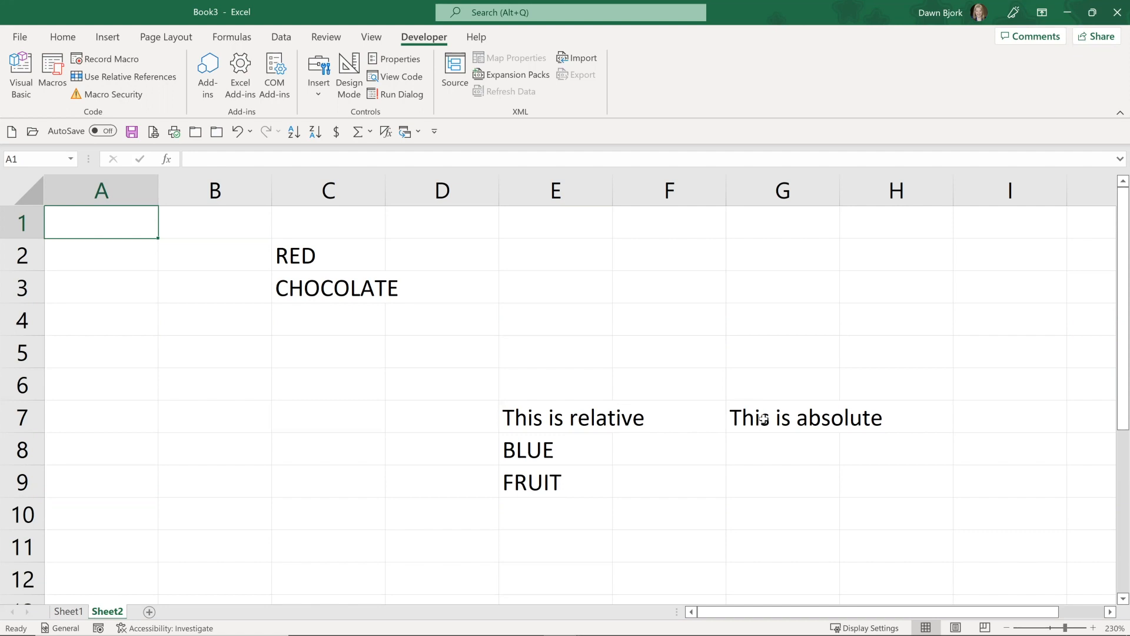
Verify C1 is empty, relative text sits in E7, RED and CHOCOLATE fill C2:C3, then switch to PowerPoint.
click(304, 227)
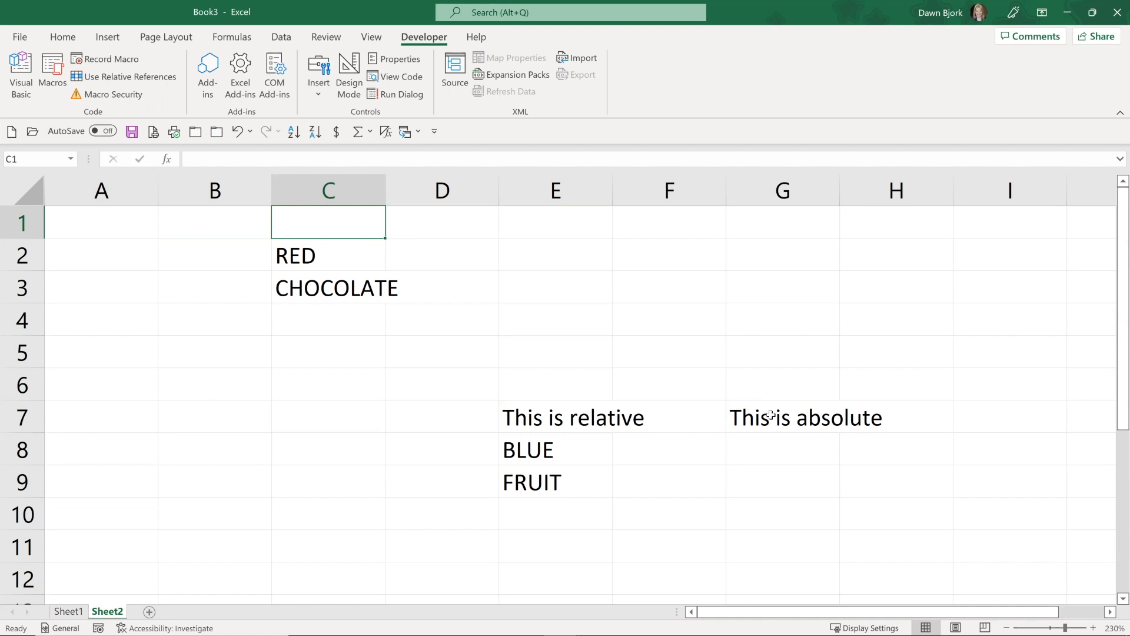
click(540, 418)
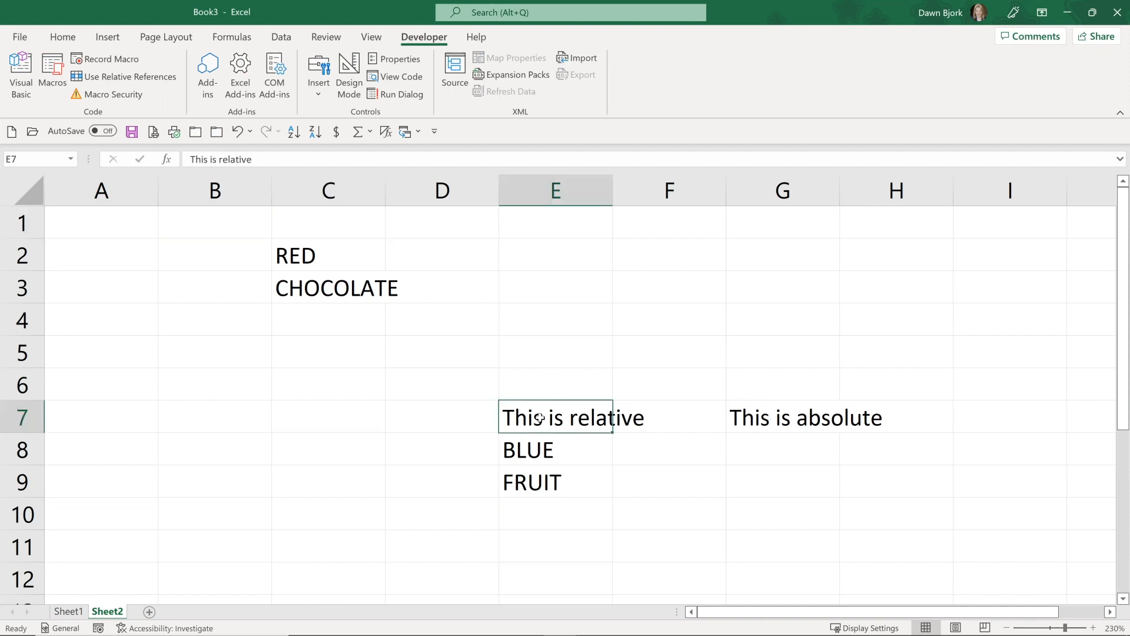
key(Right)
key(Right)
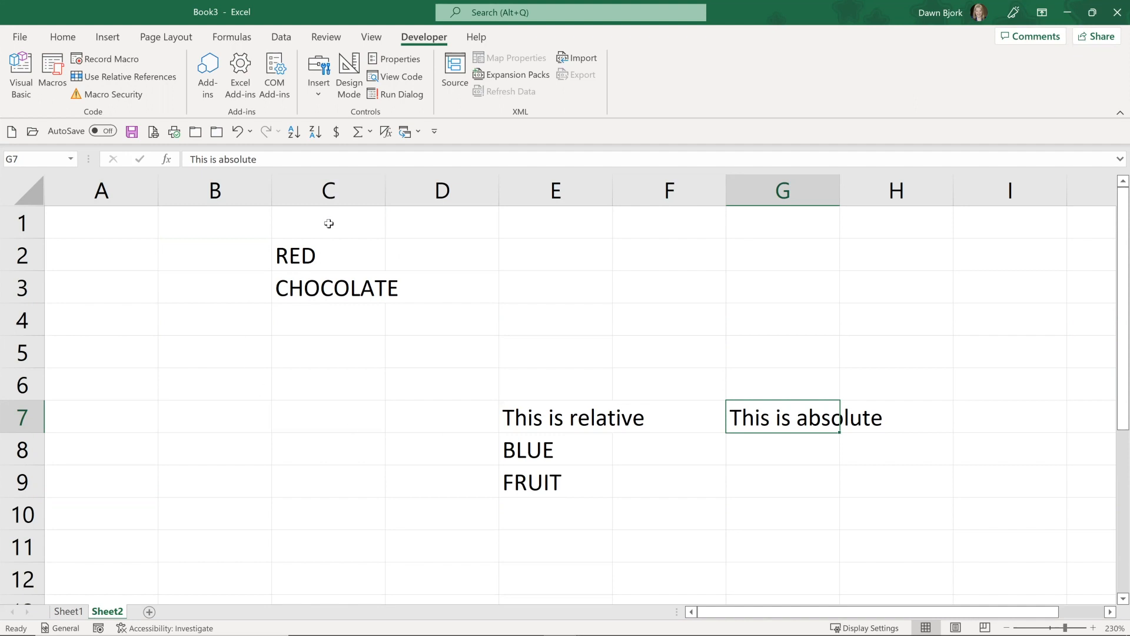
click(305, 260)
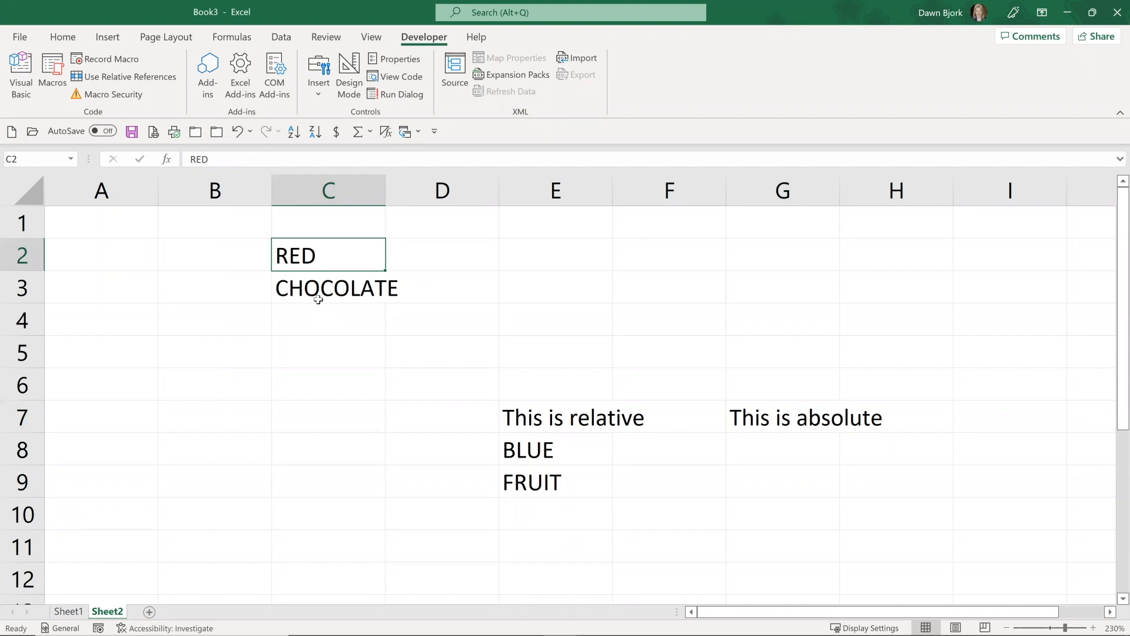
click(318, 296)
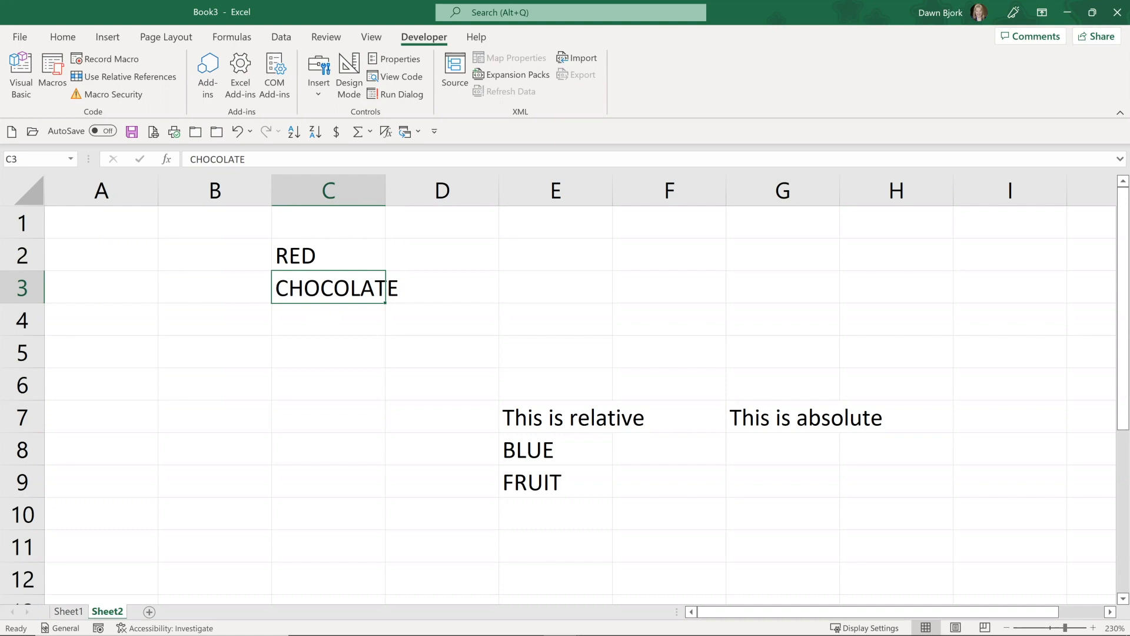
key(alt+Tab)
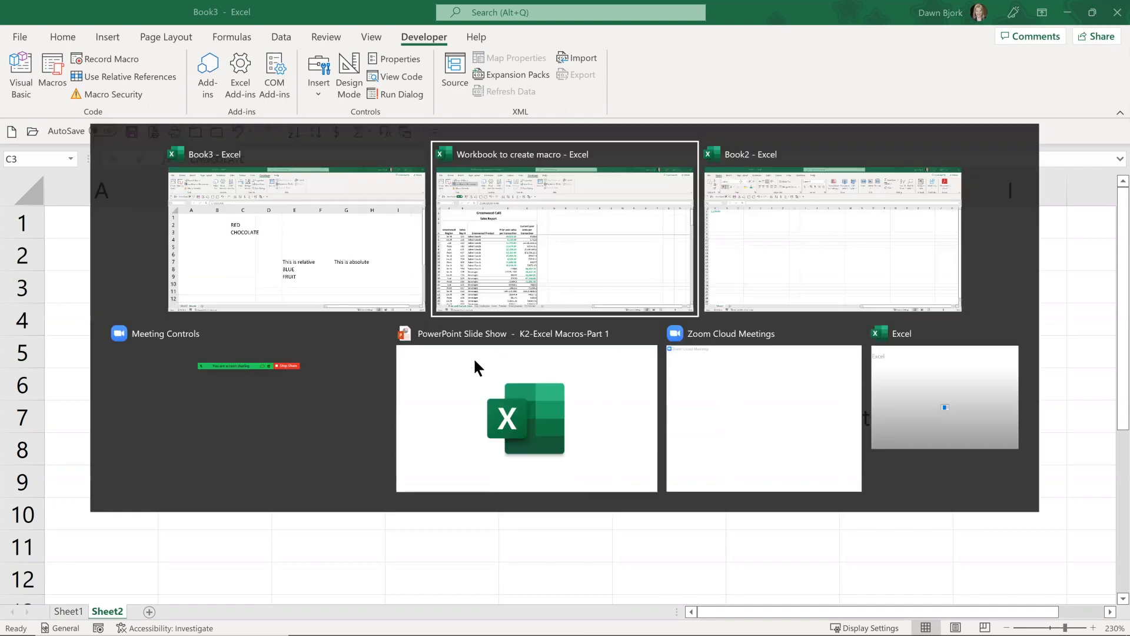
click(528, 429)
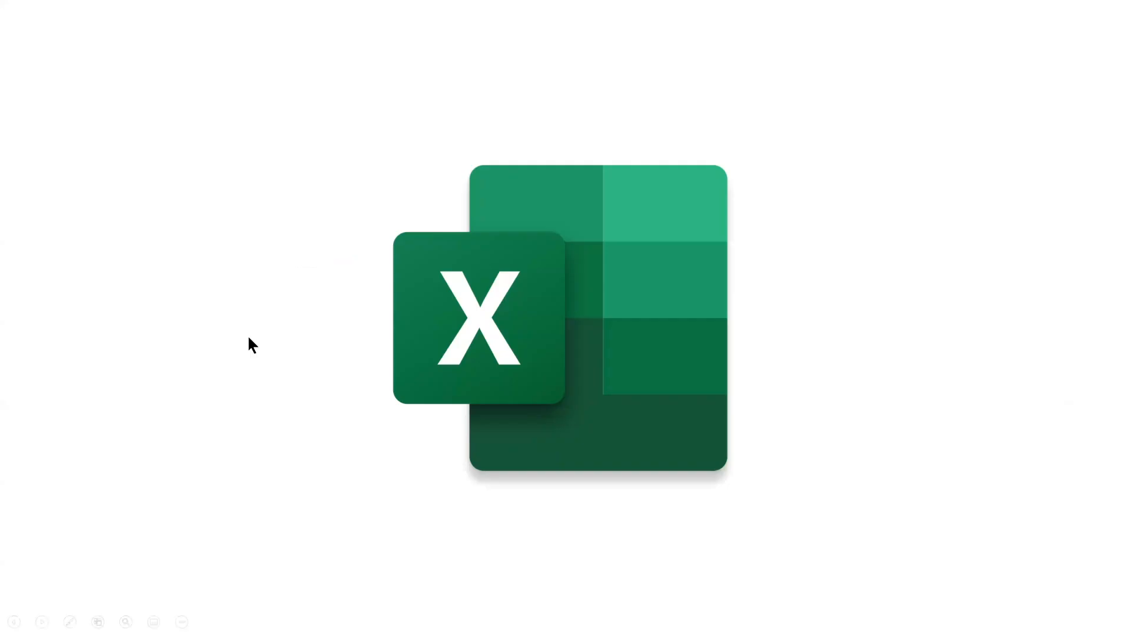